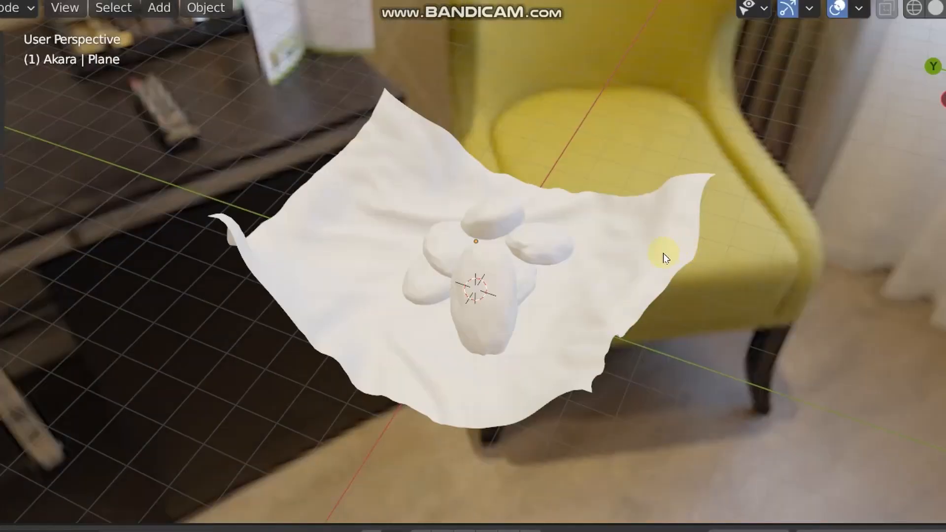
Select the draped cloth plane underneath the akara pieces.
left_click(630, 273)
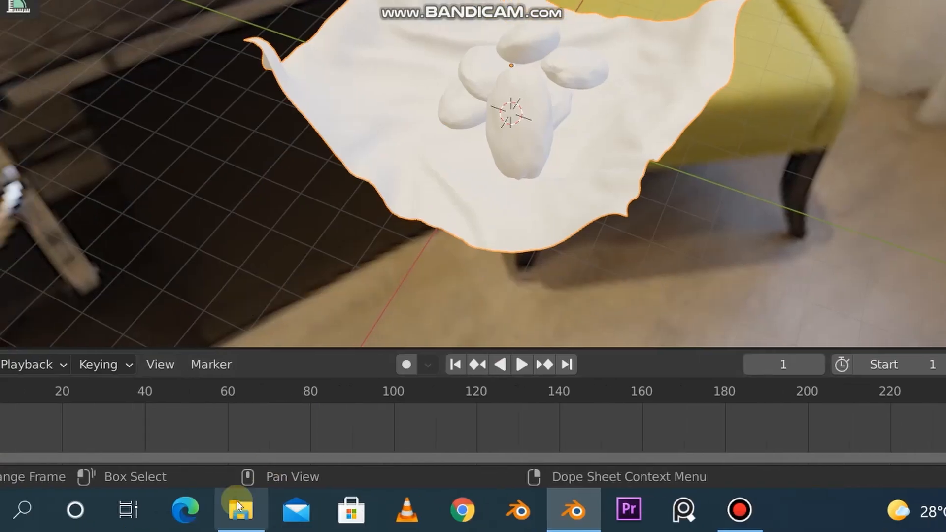
Switch to File Explorer and view Newspaper.jfif and Newspaper.png from the YouTube_Tutorials folder.
left_click(240, 510)
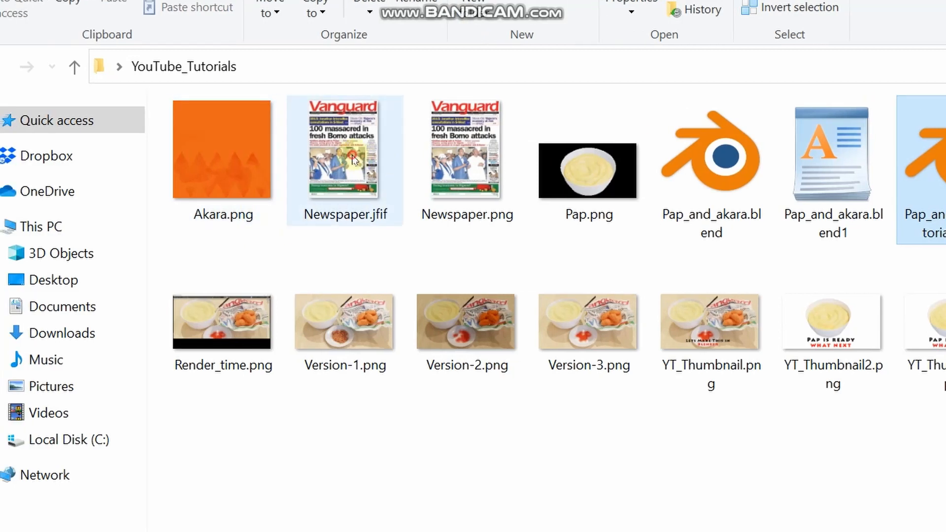
left_click(351, 159)
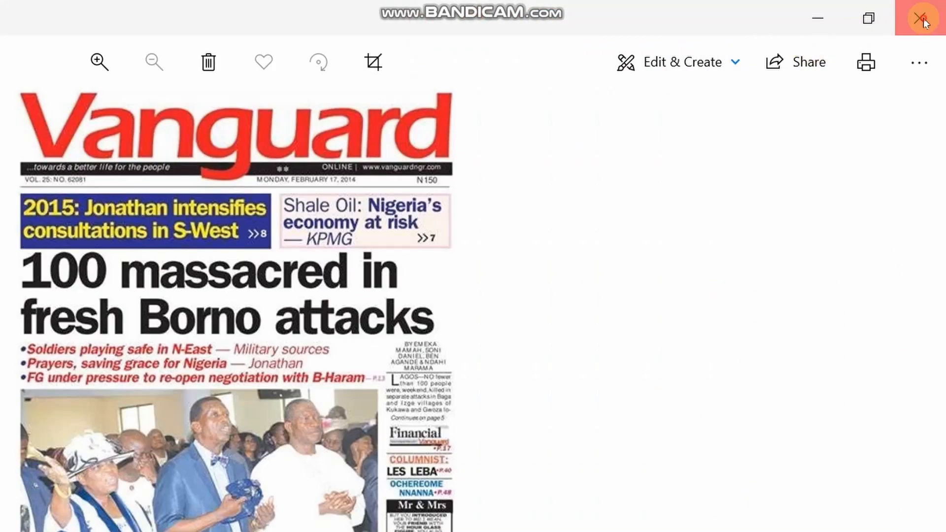
left_click(919, 19)
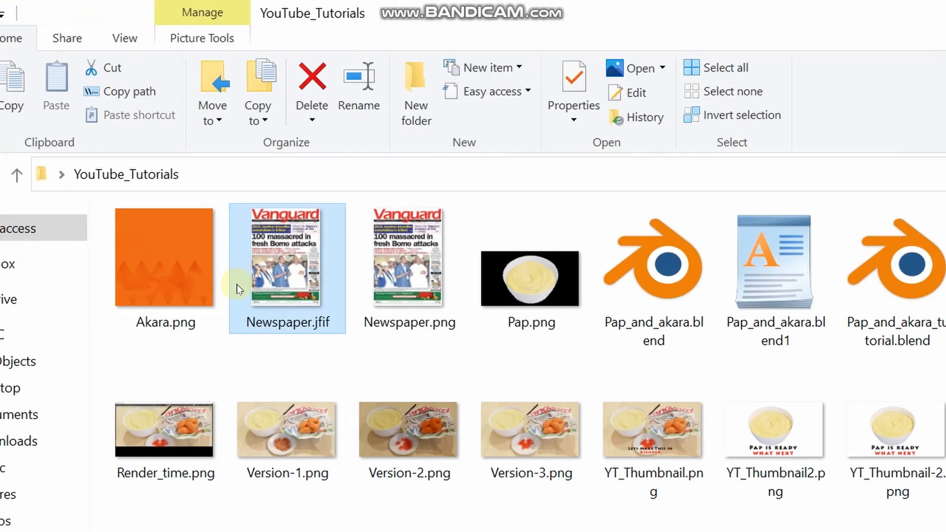
double_click(439, 283)
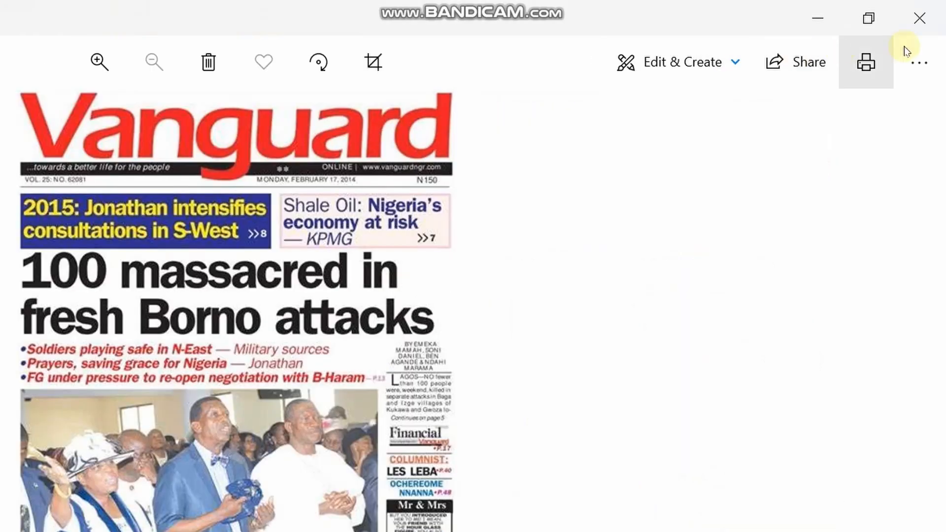
left_click(919, 17)
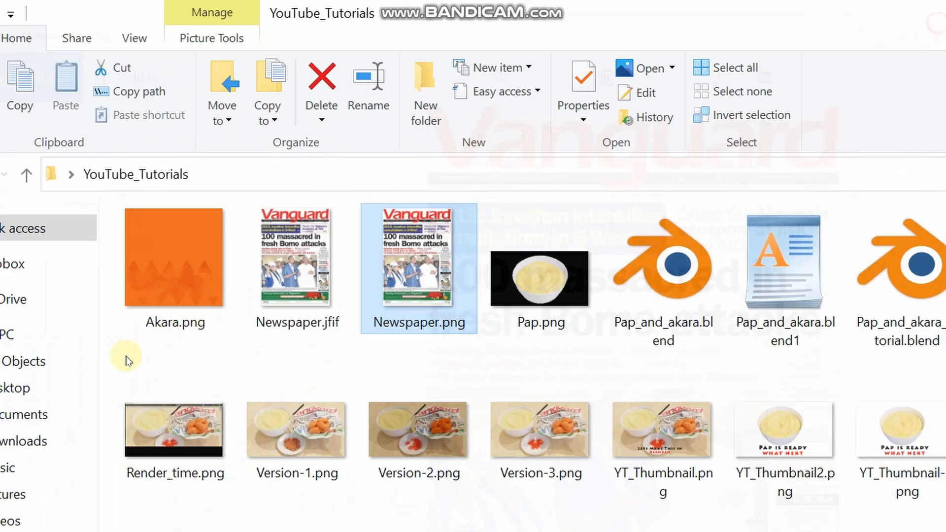
Look through the programs offered for opening Newspaper.jfif, such as Paint.
left_click(395, 274)
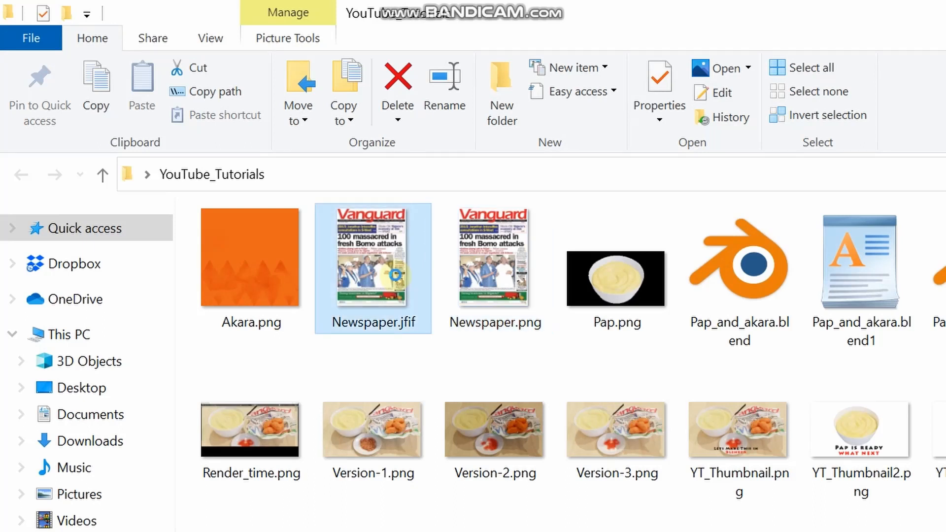
right_click(395, 275)
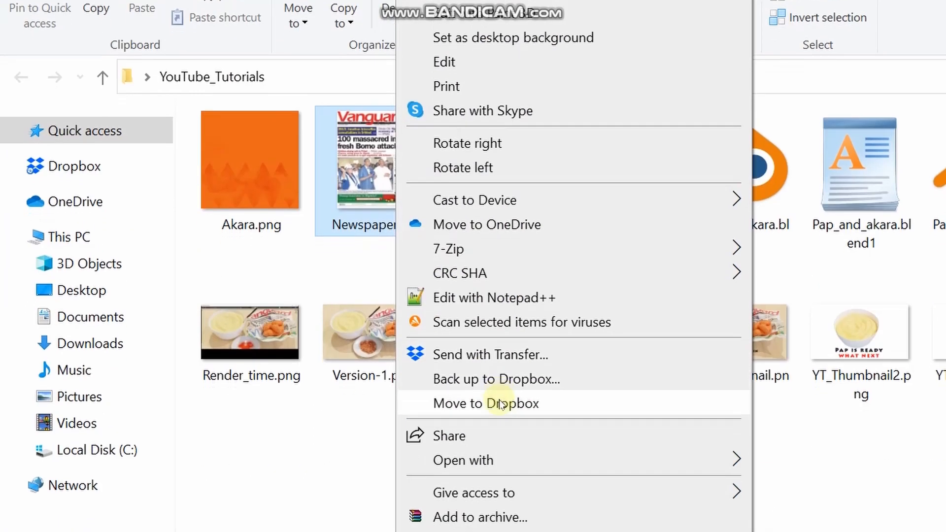
mouse_move(513, 463)
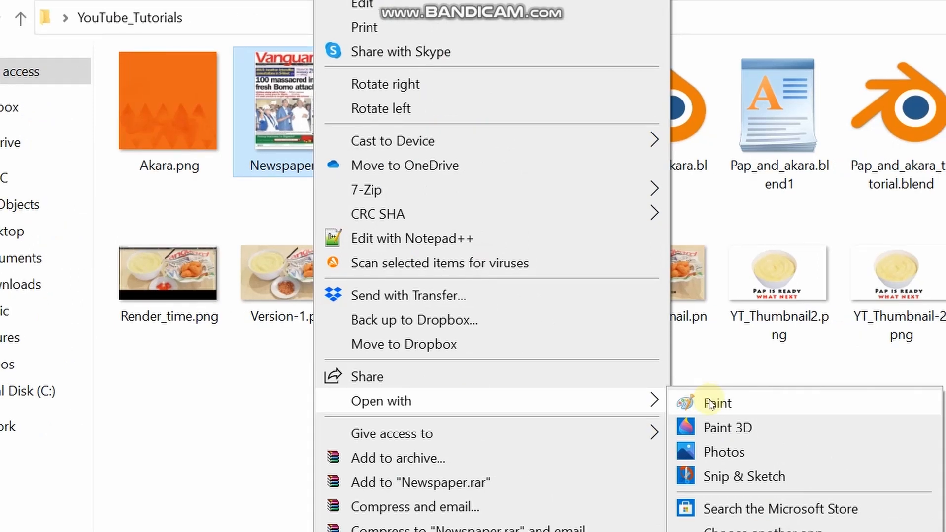
left_click(788, 355)
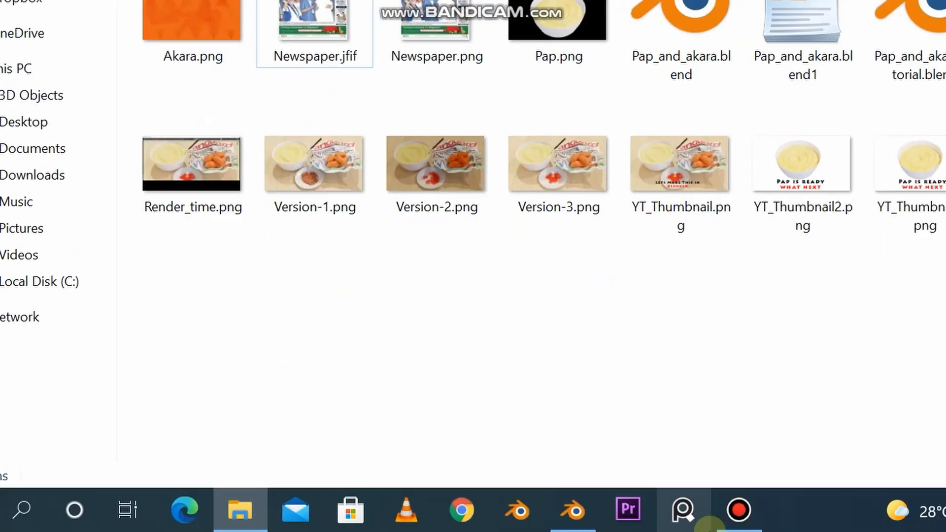
left_click(544, 511)
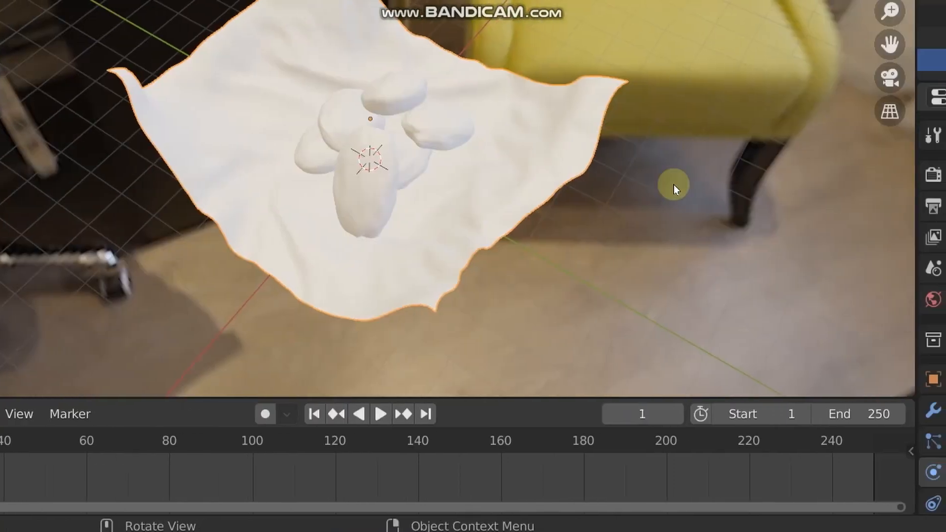
middle_click_drag(800, 183, 722, 230)
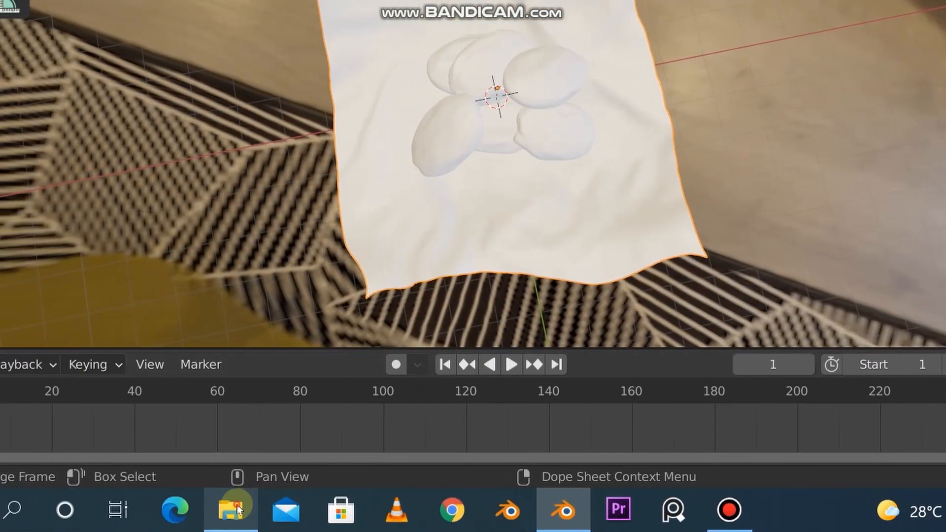
left_click(101, 526)
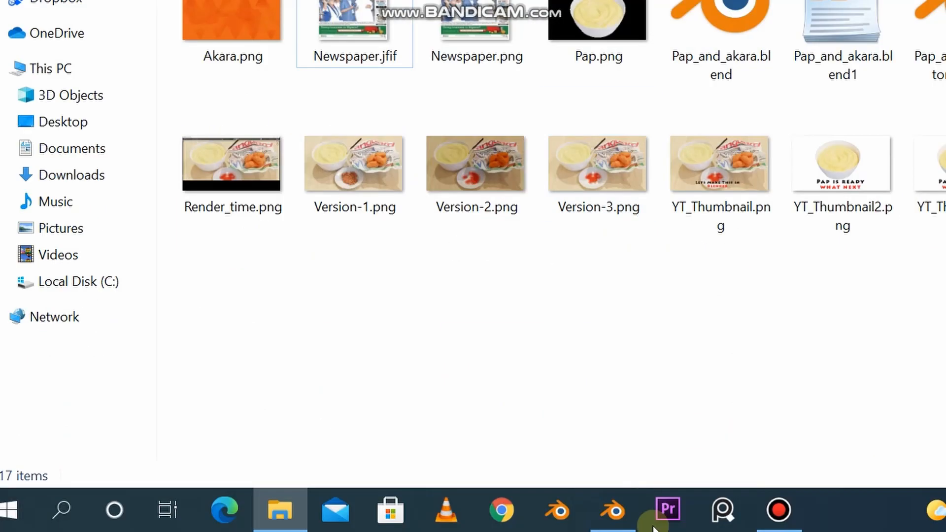
Switch to Blender's Shading workspace and give the plane a new material named NP.
left_click(612, 509)
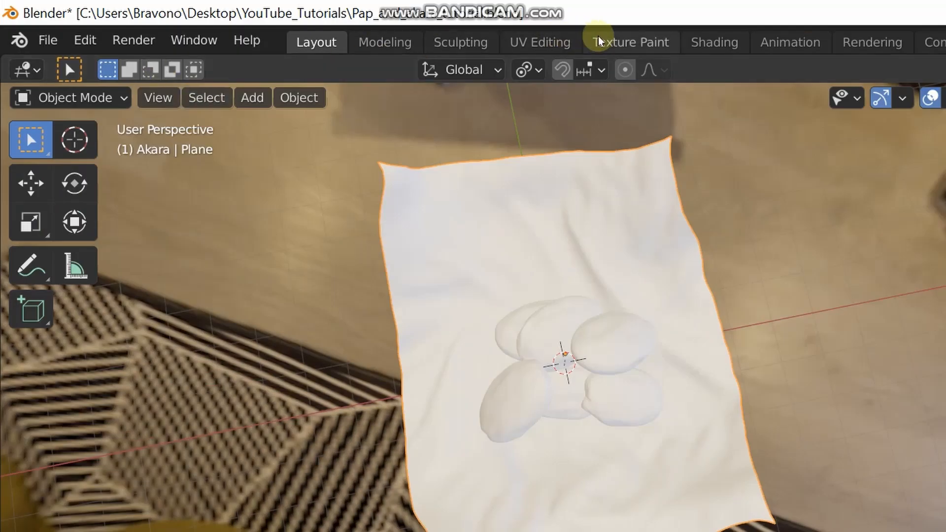
left_click(718, 43)
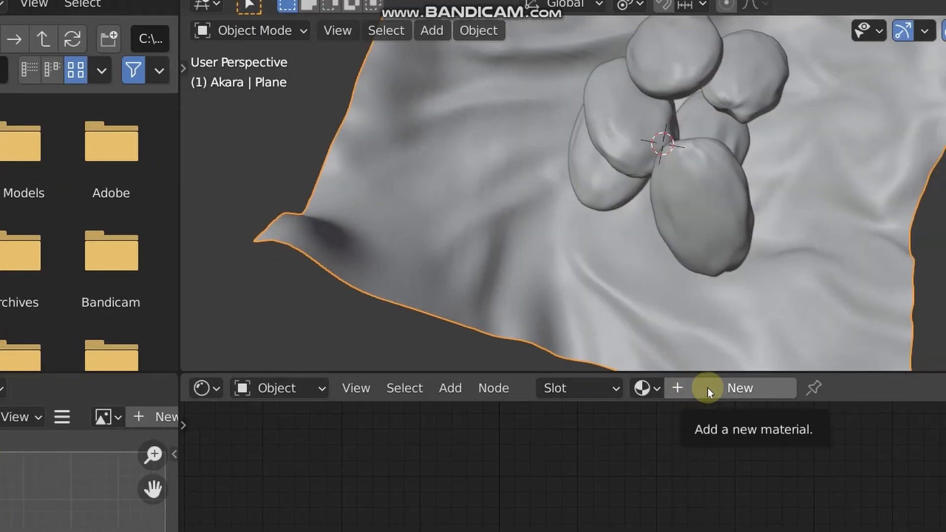
left_click(554, 456)
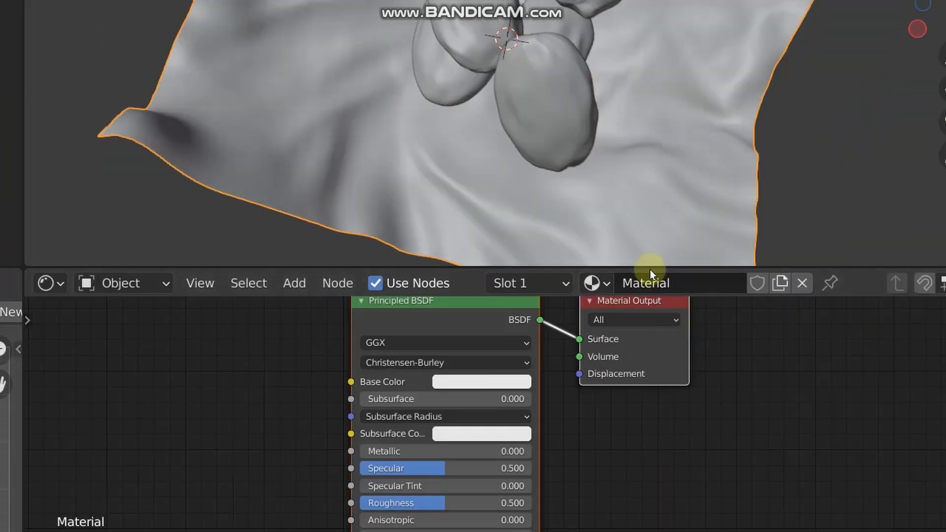
left_click(659, 284)
type("NP")
key("Return")
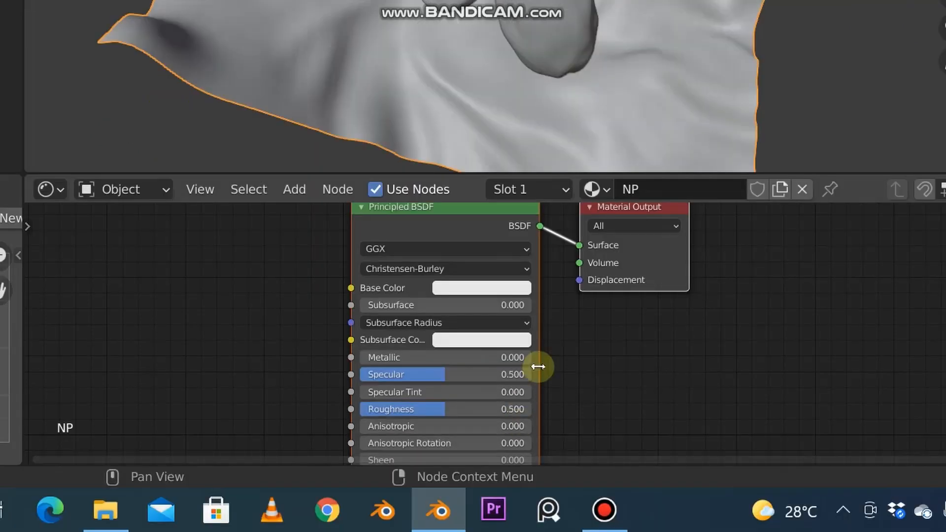
Add an Image Texture node beside the Principled BSDF in the NP material.
scroll(423, 338, "up", 3)
scroll(393, 326, "down", 4)
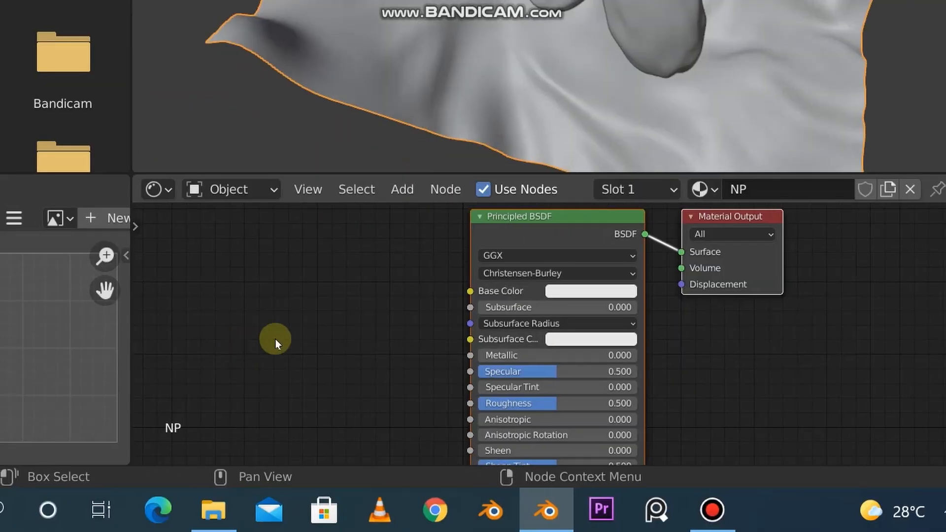
key("shift+a")
mouse_move(175, 336)
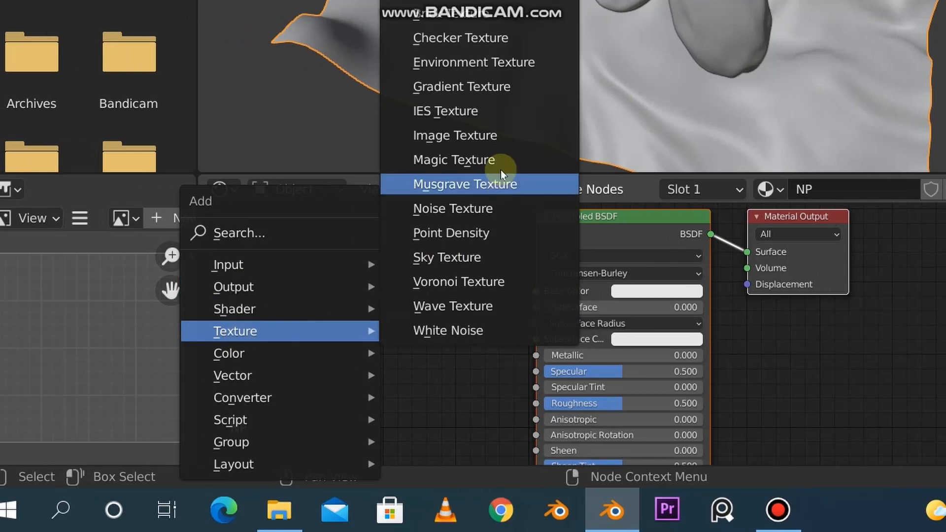
left_click(453, 133)
left_click(292, 244)
middle_click_drag(600, 324, 753, 334)
scroll(753, 334, "down", 2)
scroll(589, 319, "up", 2)
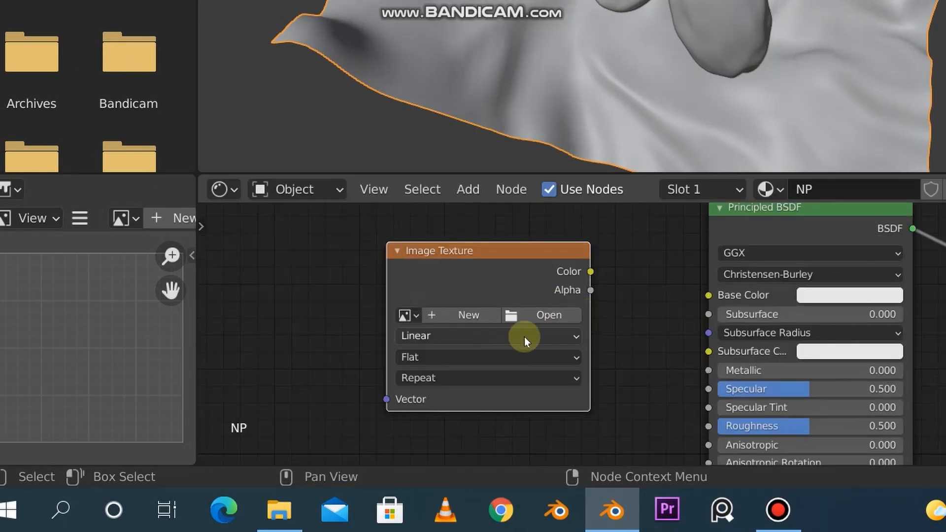
Load Newspaper.png into the Image Texture node and connect its Color output to the Principled BSDF's Base Color.
left_click(542, 318)
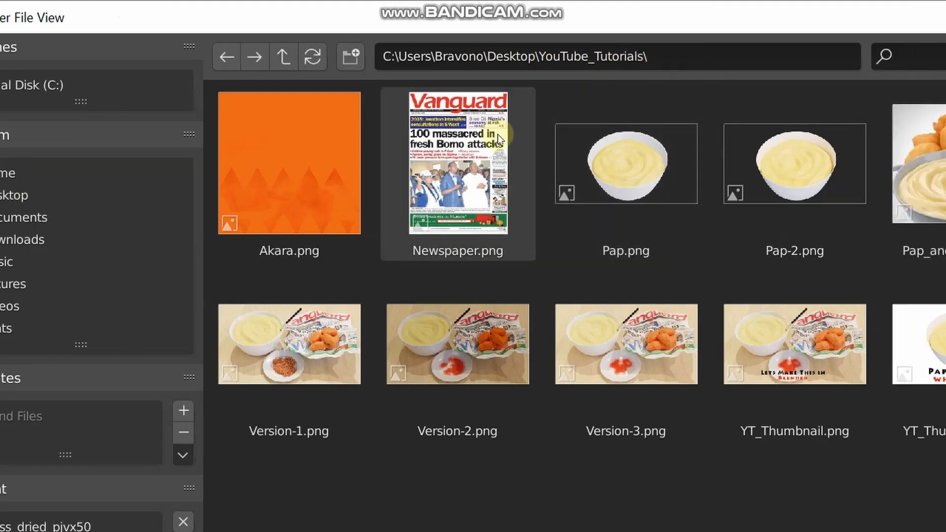
left_click(530, 168)
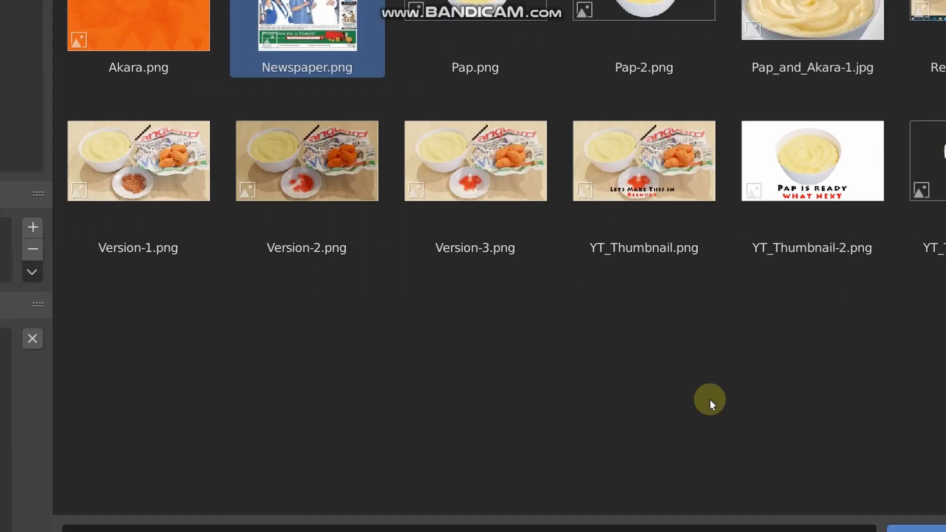
left_click(711, 452)
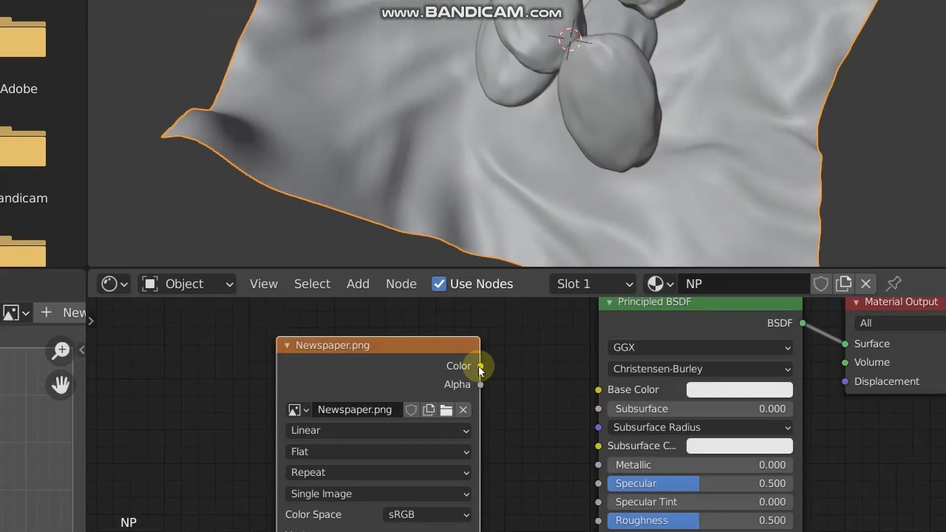
left_click_drag(480, 367, 594, 389)
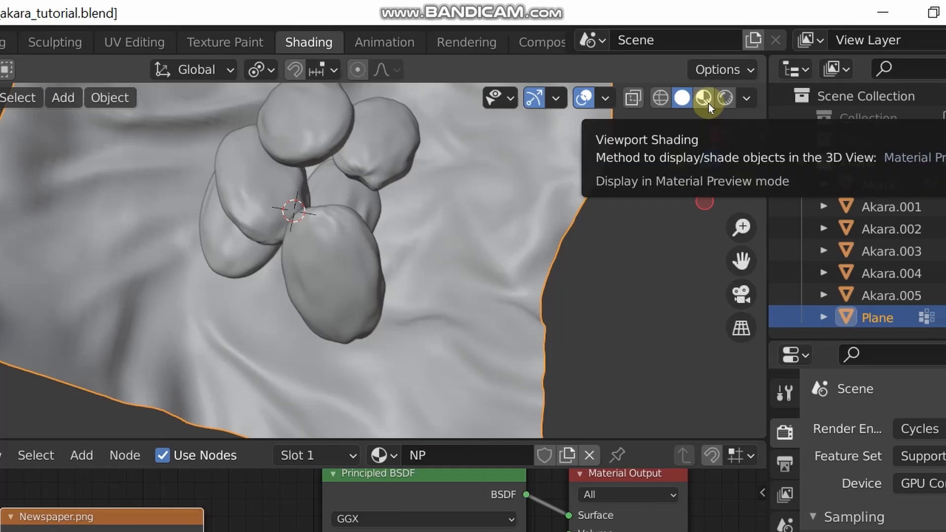
Display the viewport in Material Preview mode and inspect the newspaper texture on the plane from above.
left_click(710, 100)
scroll(292, 164, "down", 6)
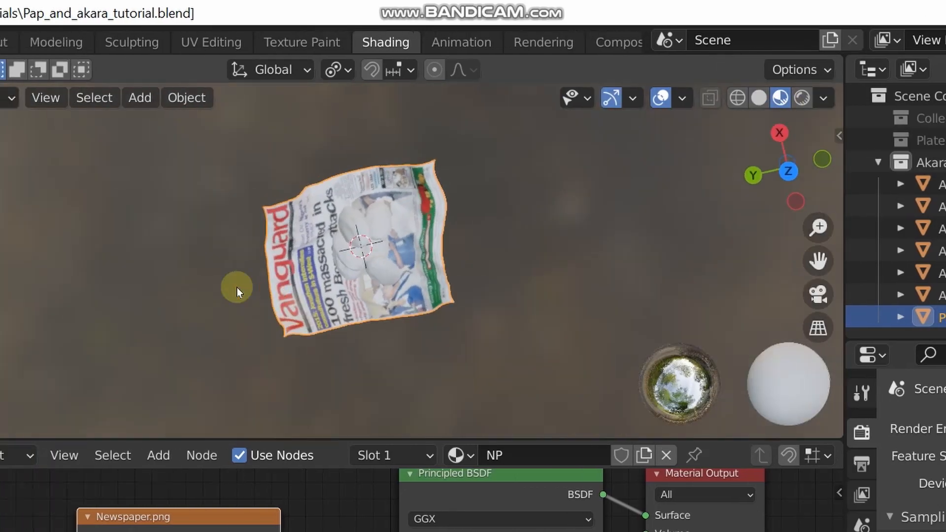
middle_click_drag(237, 288, 420, 208)
key("KP_7")
scroll(442, 215, "up", 6)
scroll(441, 212, "down", 2)
scroll(405, 202, "down", 3)
middle_click_drag(396, 217, 397, 199)
scroll(397, 199, "up", 4)
scroll(397, 199, "down", 2)
scroll(397, 200, "up", 2)
scroll(397, 200, "down", 2)
middle_click_drag(473, 255, 412, 251)
scroll(413, 251, "up", 1)
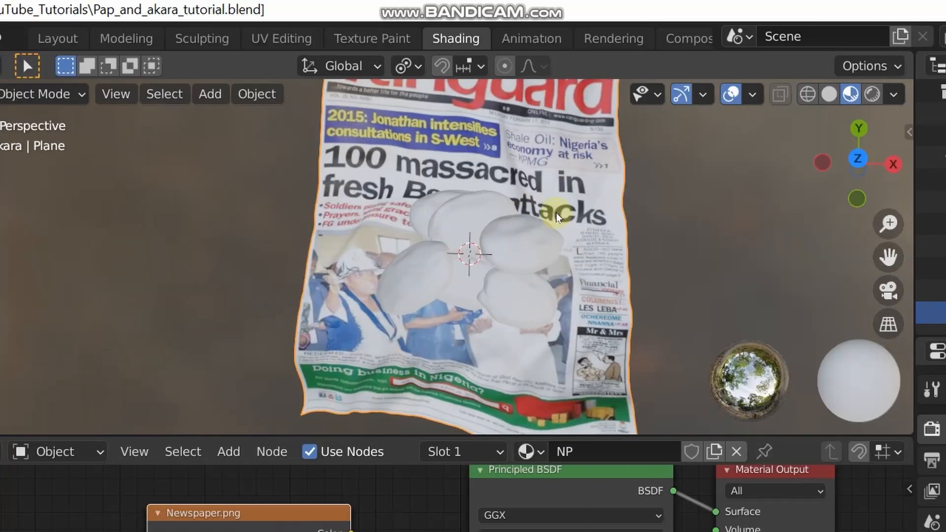
Select one akara piece lying on the newspaper and give it a new material named Akara.
left_click(412, 268)
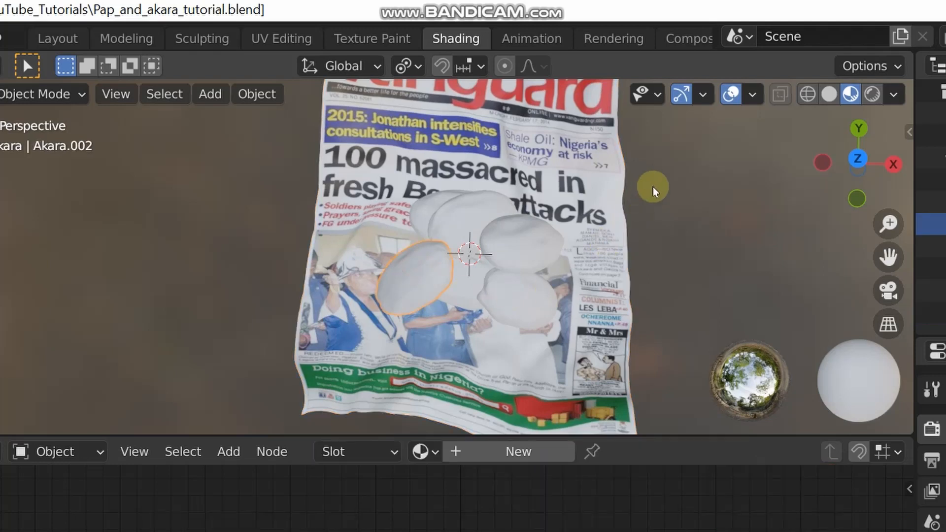
scroll(619, 378, "down", 1)
middle_click_drag(618, 374, 652, 309)
scroll(611, 274, "up", 6)
middle_click_drag(610, 273, 734, 192)
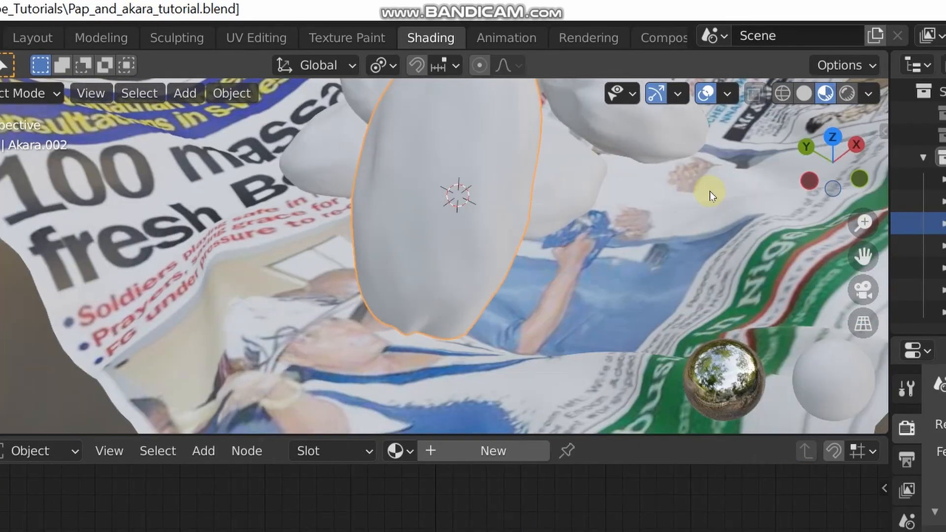
scroll(707, 193, "down", 3)
middle_click_drag(670, 203, 745, 230)
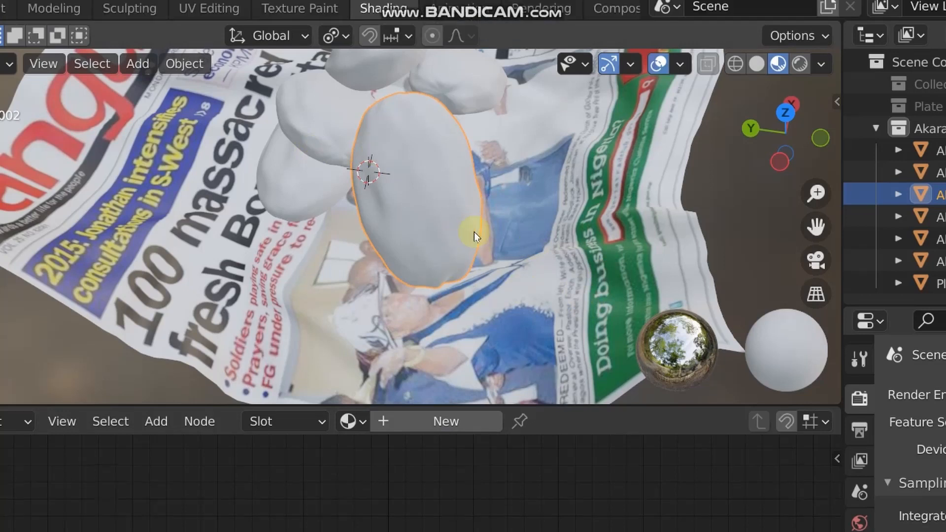
scroll(441, 217, "down", 4)
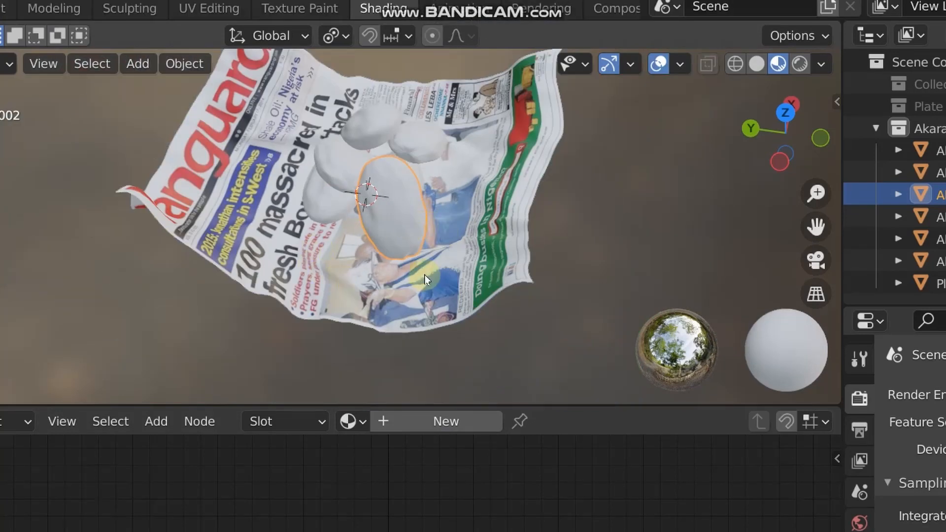
middle_click_drag(424, 275, 351, 207)
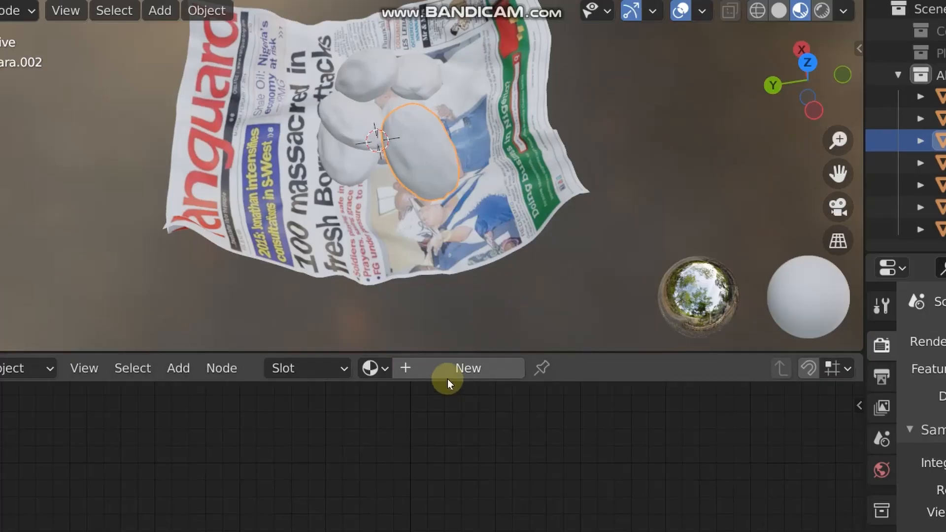
left_click(448, 370)
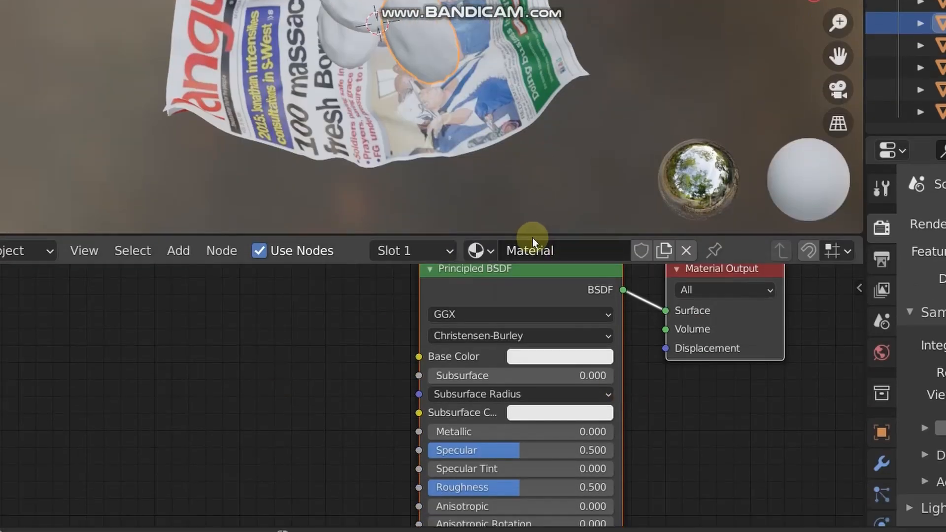
left_click(532, 325)
type("Akara")
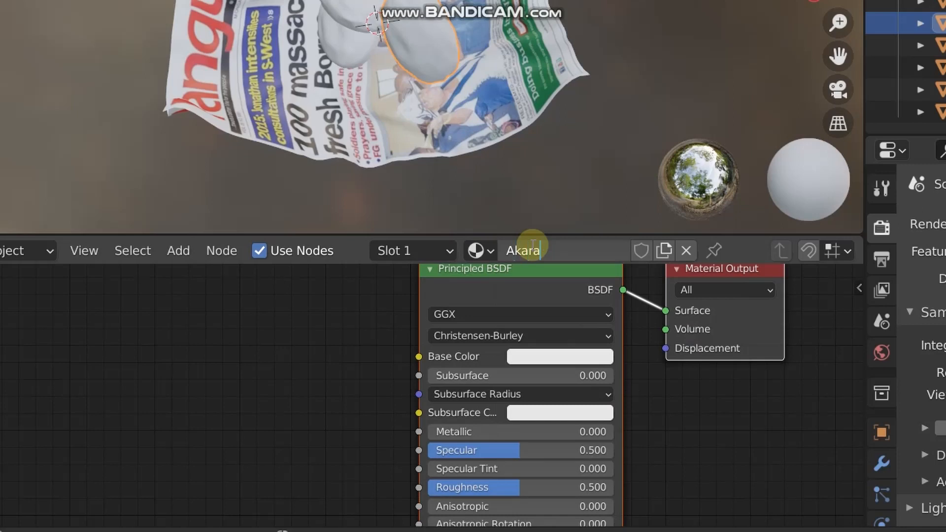
key("Return")
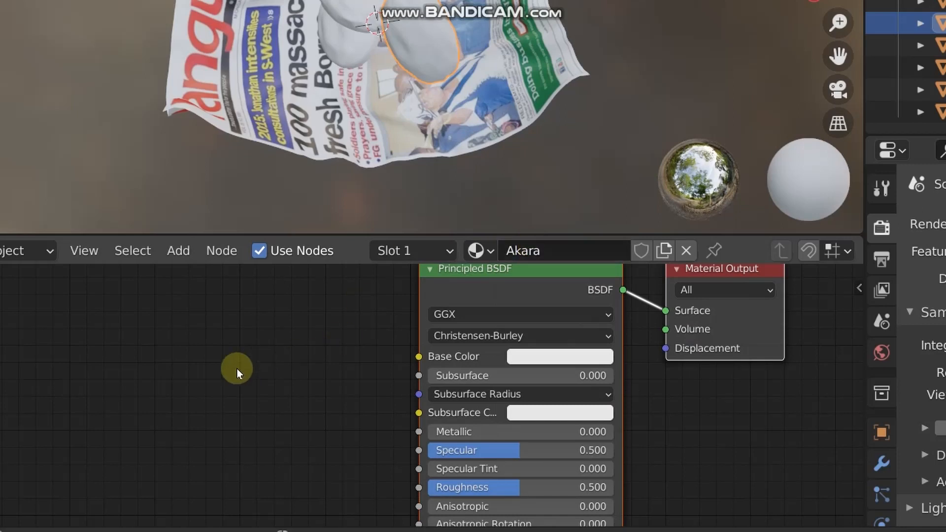
Add an Image Texture node beside the Principled BSDF in the Akara material.
key("shift+a")
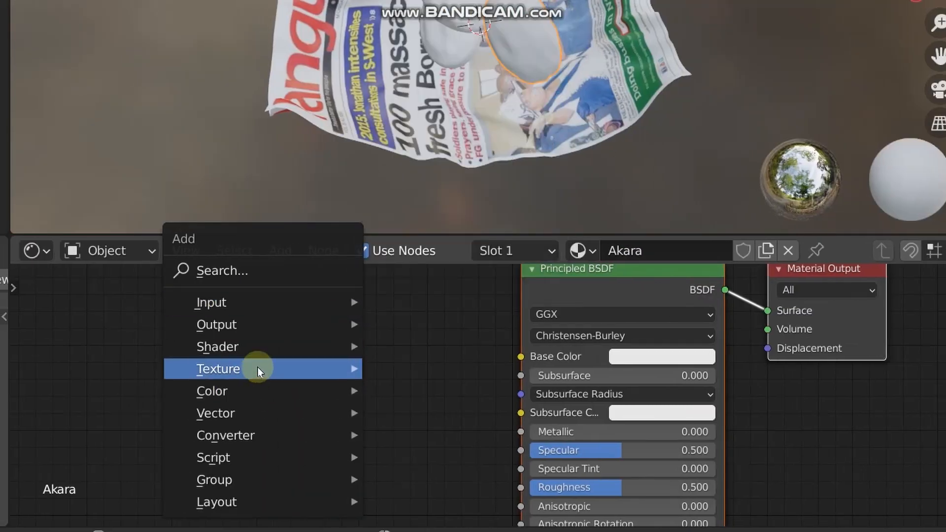
mouse_move(257, 370)
left_click(436, 178)
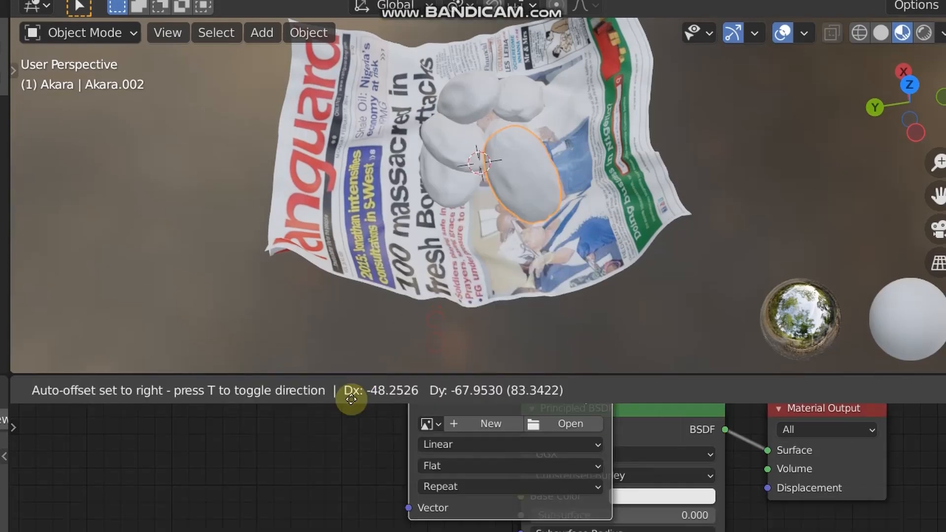
left_click(164, 471)
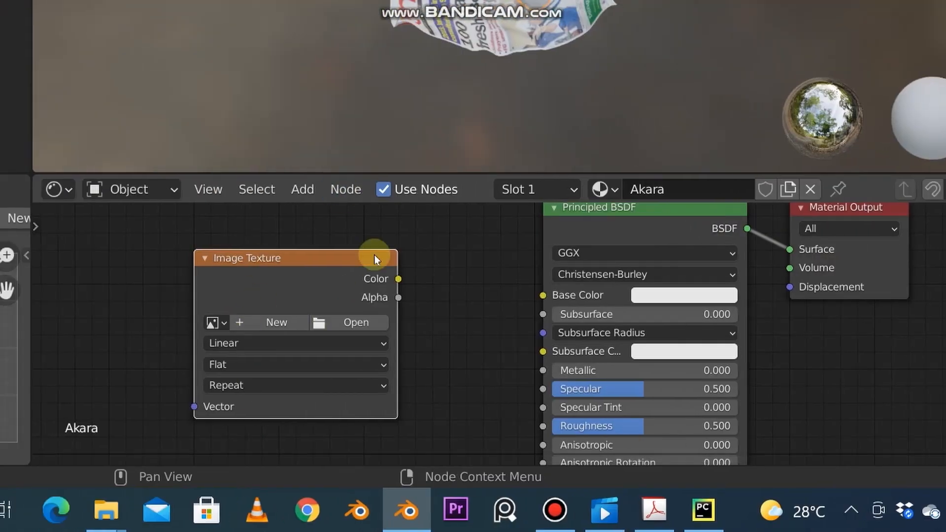
scroll(344, 321, "up", 1)
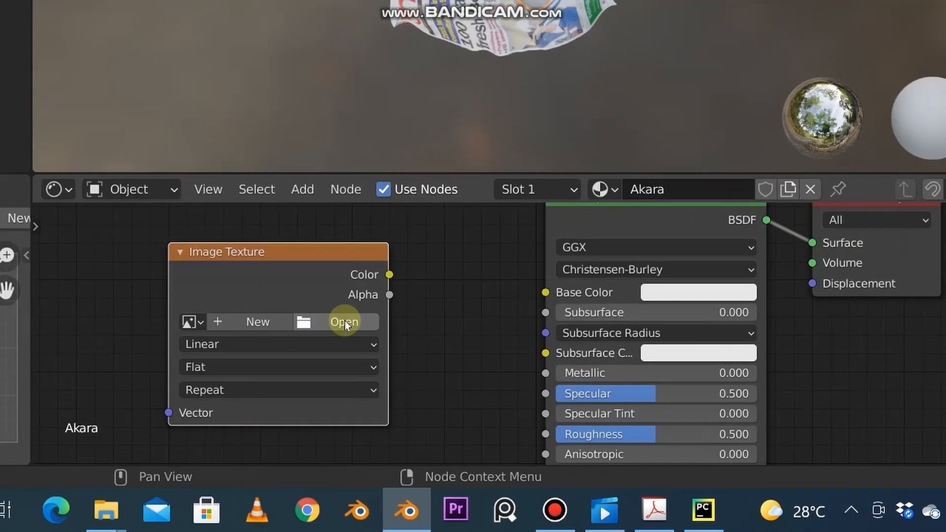
scroll(384, 330, "up", 1)
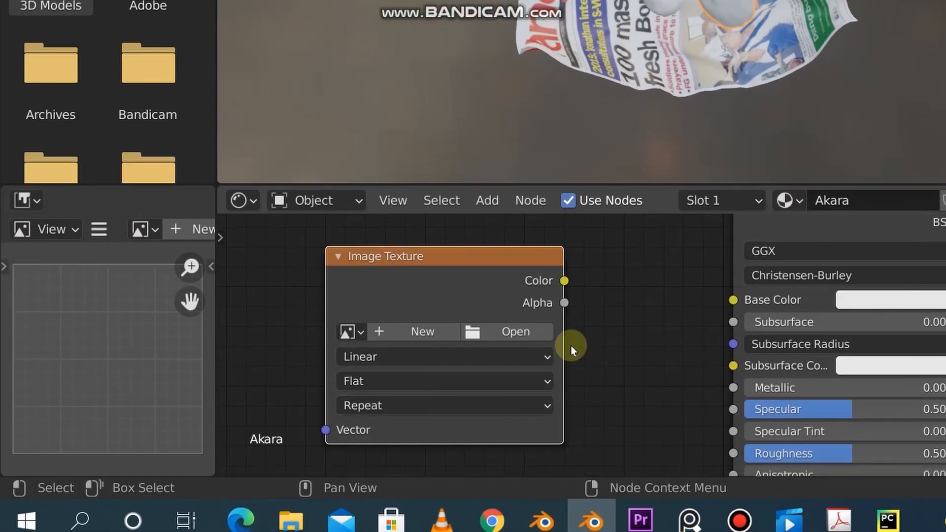
Create a blank image named Akara without alpha in the Image Texture node and connect its Color output to the Principled BSDF's Base Color.
left_click(402, 331)
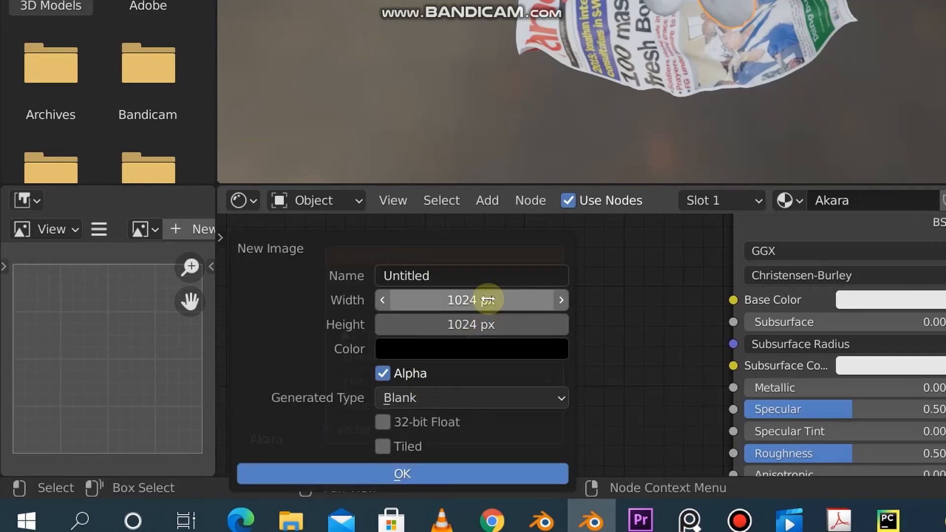
left_click(427, 276)
type("Akara")
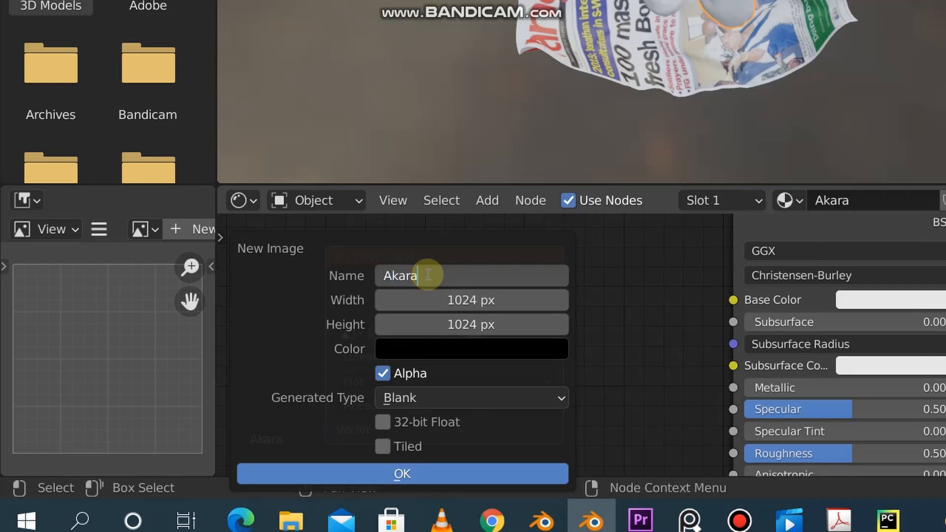
left_click(387, 373)
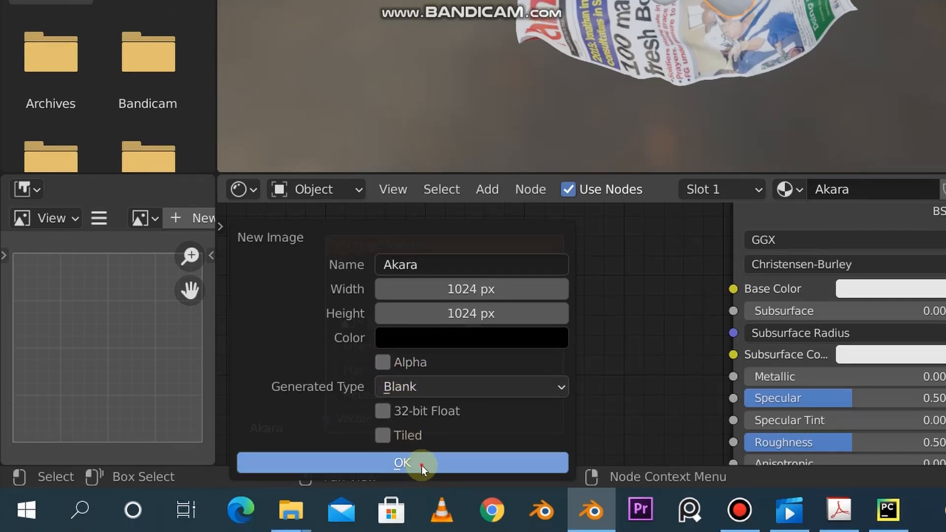
left_click(421, 465)
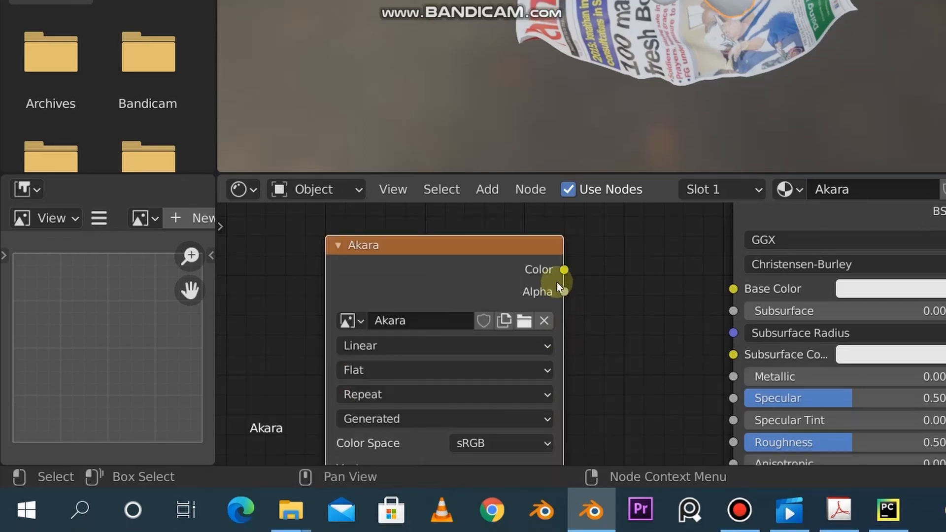
left_click_drag(564, 267, 733, 290)
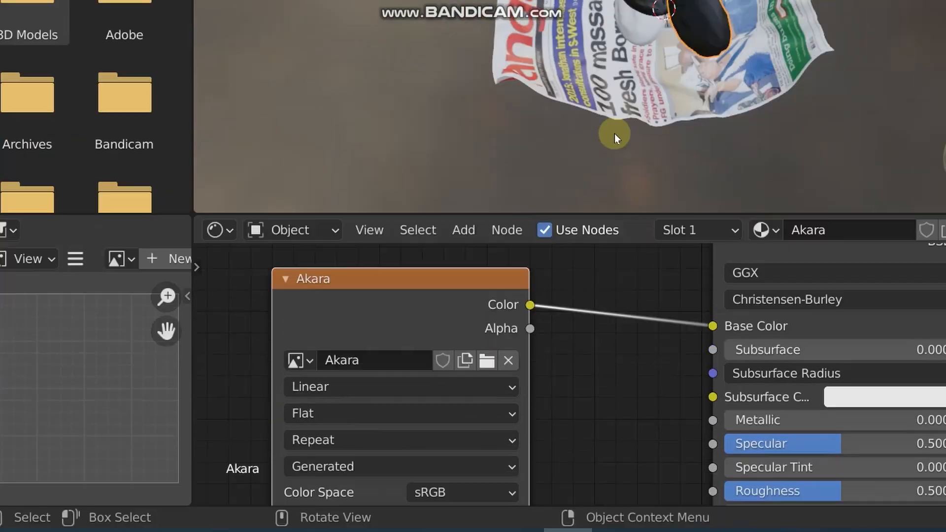
Select objects around the akara pile to examine which pieces carry the Akara material, ending with the large dark piece selected.
left_click(636, 140, "shift")
left_click(681, 173, "shift")
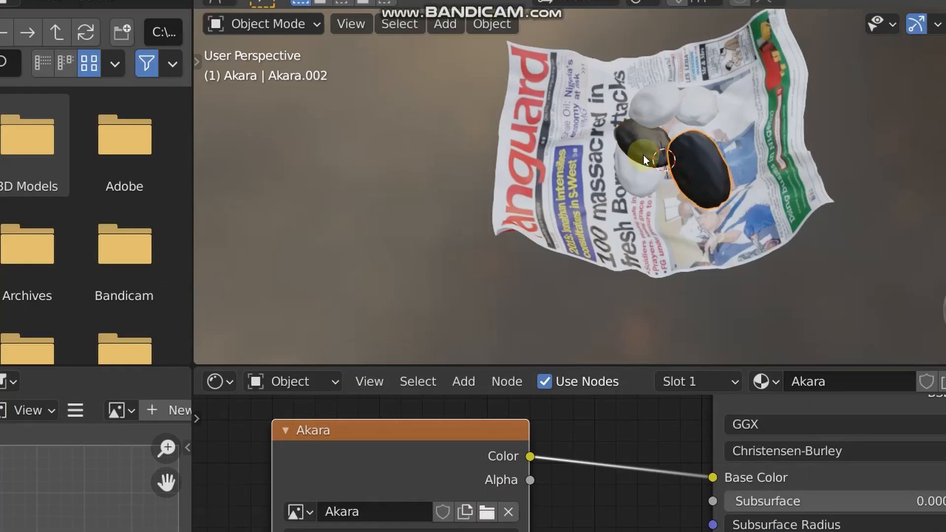
left_click(710, 214)
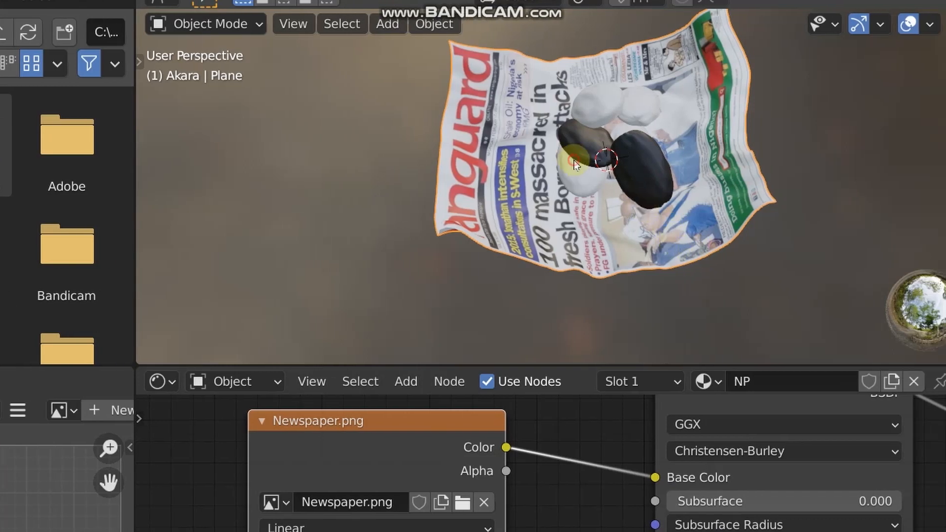
left_click(574, 164)
left_click(633, 184)
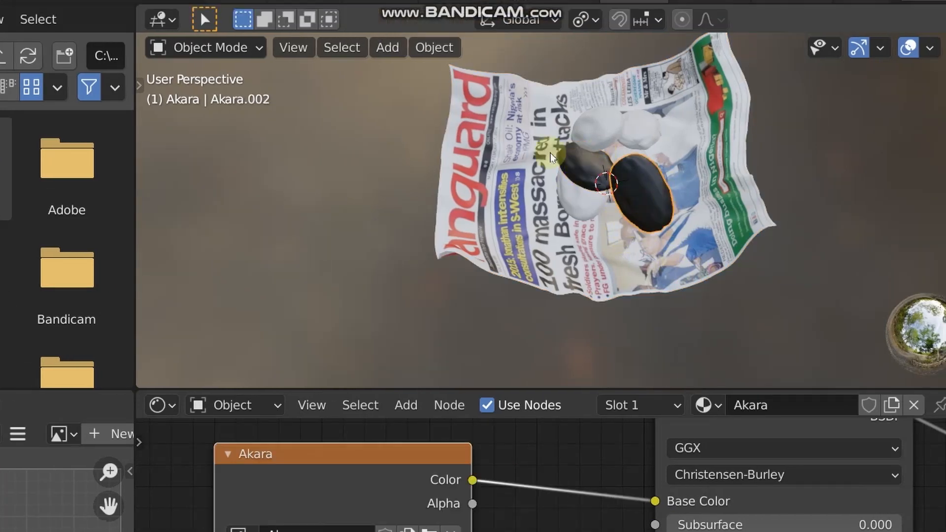
scroll(618, 184, "up", 4)
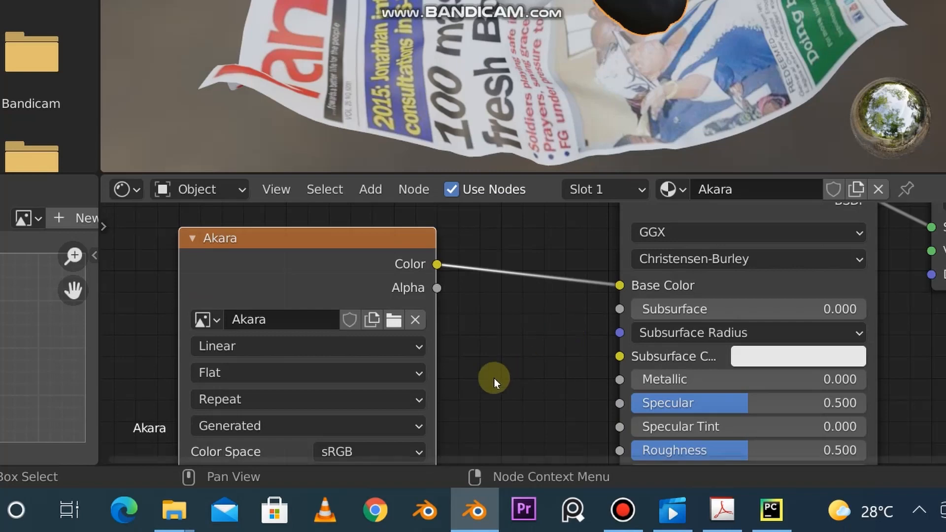
scroll(494, 379, "down", 1)
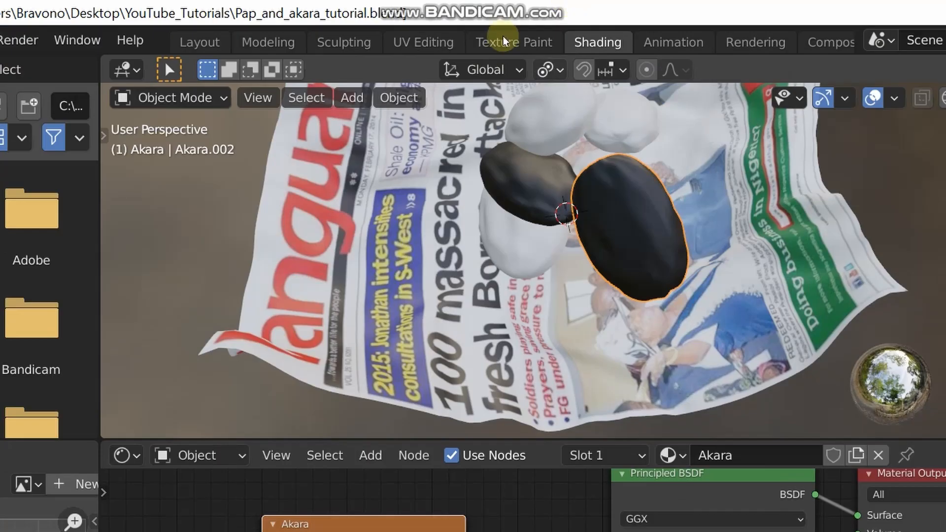
Switch to the Texture Paint workspace and examine the whole Akara image with its UV layout beside the akara pieces.
left_click(500, 42)
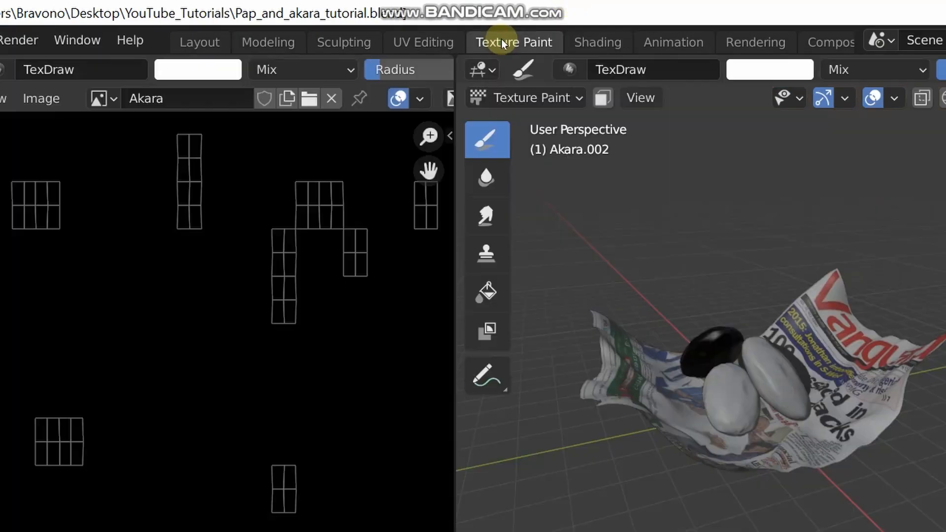
scroll(292, 255, "down", 4)
middle_click_drag(648, 317, 683, 530)
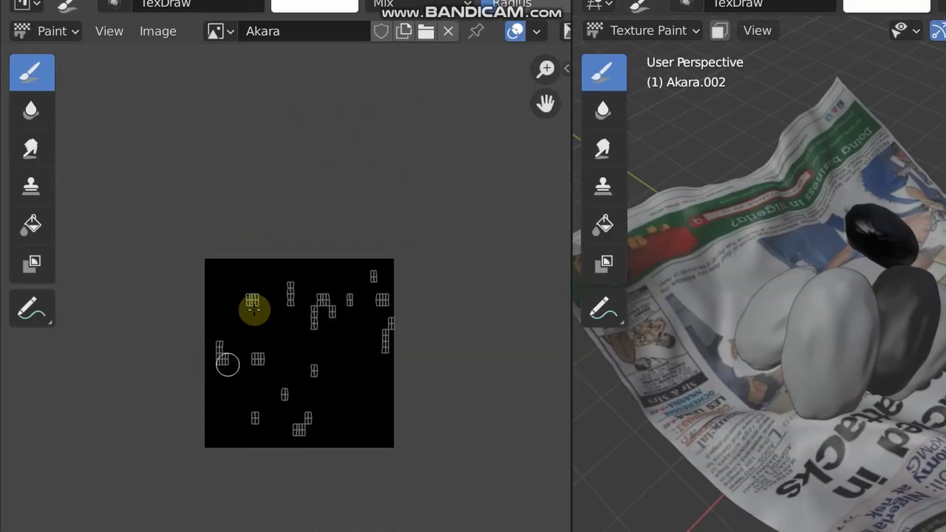
scroll(0, 256, "up", 4)
scroll(0, 249, "down", 2)
middle_click_drag(268, 296, 236, 297)
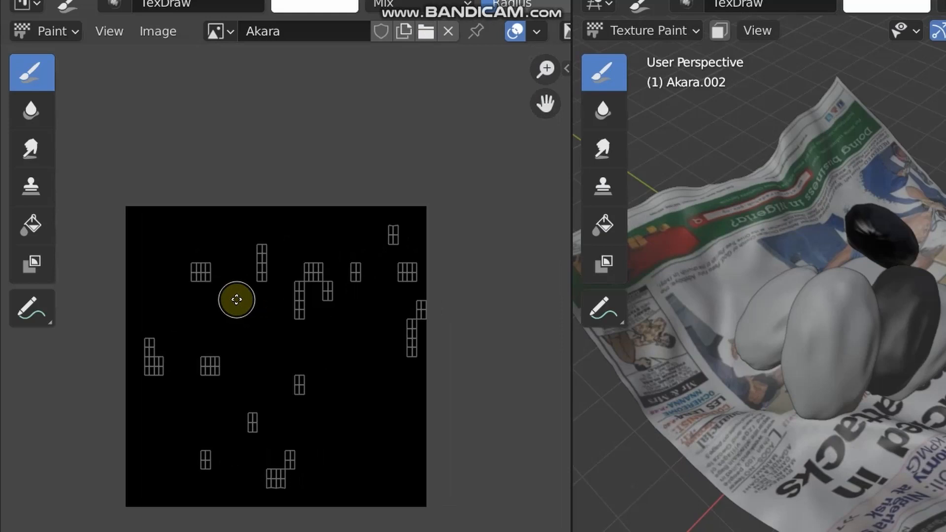
scroll(236, 297, "up", 2)
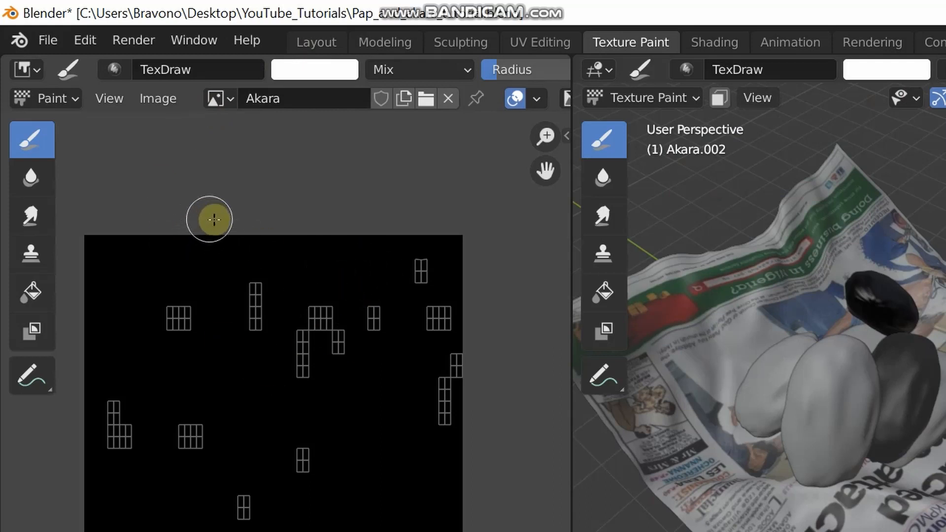
Show the image editor's brush settings and set the brush colour to orange with hue 0.092, saturation 0.835 and value 0.950.
key("n")
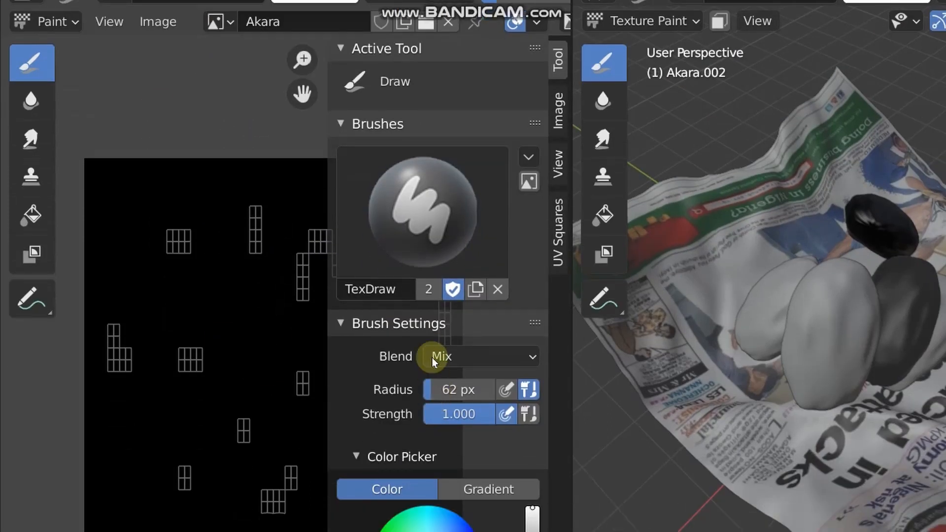
scroll(397, 425, "down", 6)
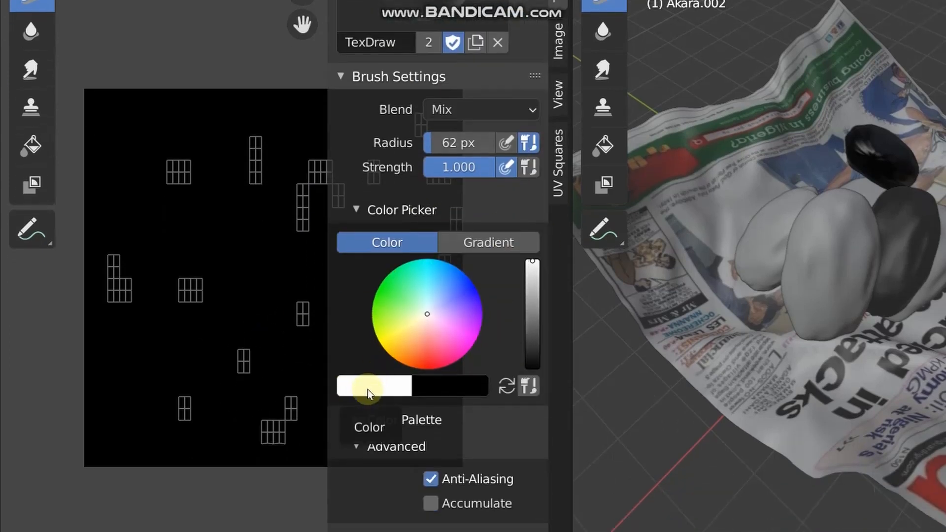
scroll(389, 330, "down", 4)
left_click(384, 299)
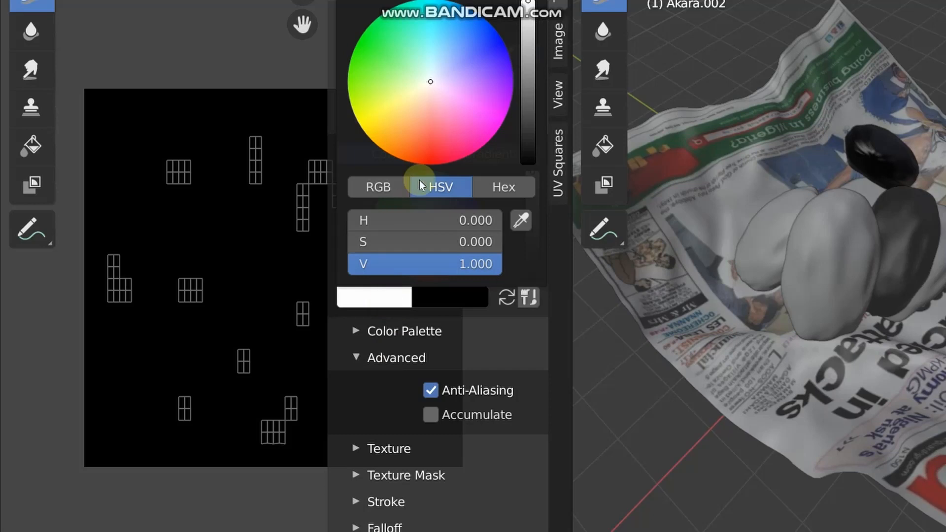
left_click(410, 114)
left_click_drag(411, 114, 408, 125)
scroll(410, 114, "down", 1)
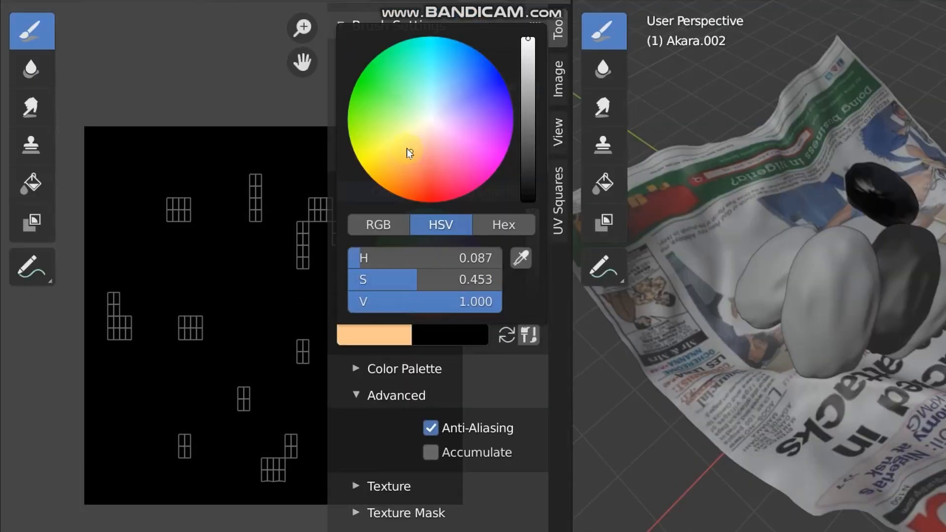
left_click_drag(407, 162, 401, 165)
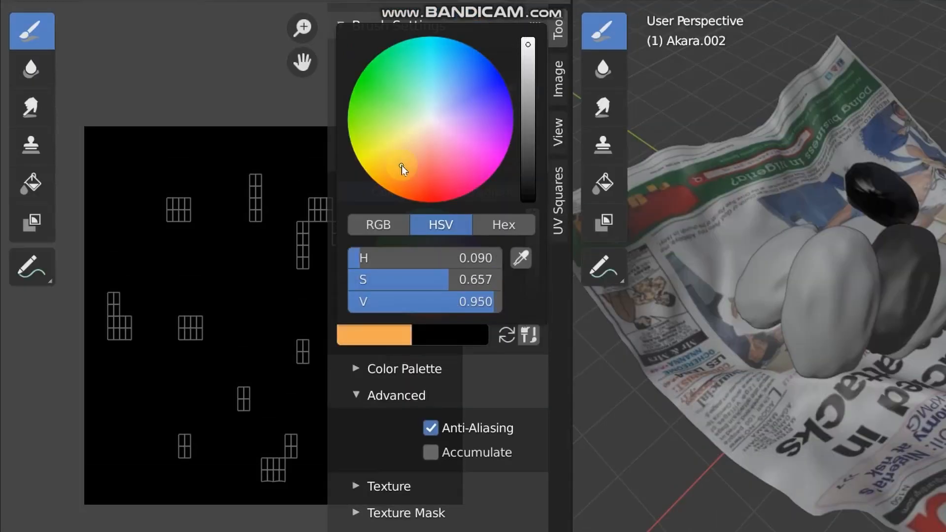
mouse_move(403, 160)
left_mouse_down()
mouse_move(393, 162)
mouse_move(402, 177)
left_mouse_up()
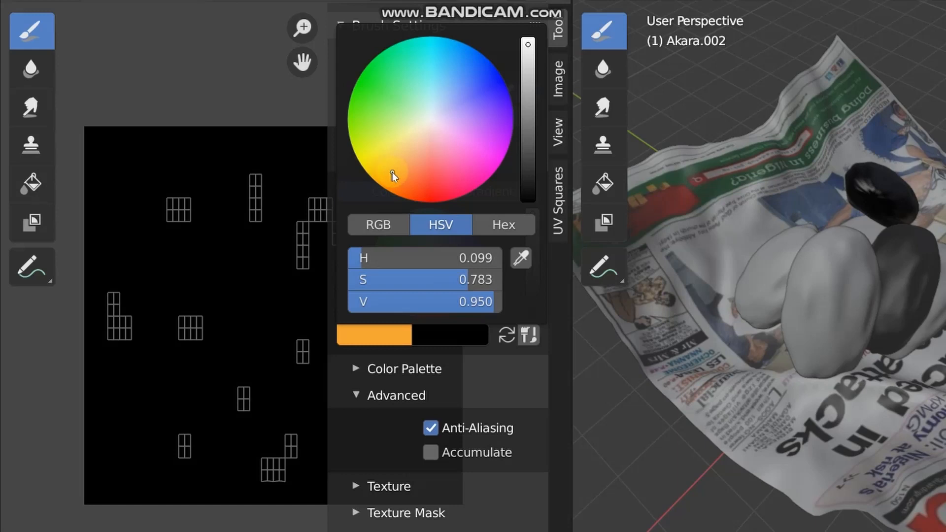
left_click_drag(391, 178, 395, 174)
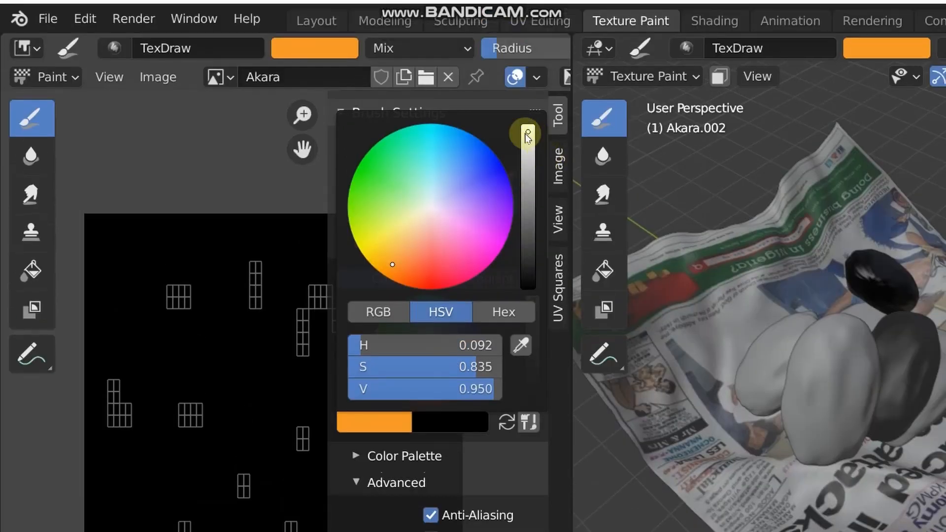
Darken the orange brush colour to a brown and show the Color Palette settings.
mouse_move(528, 137)
left_mouse_down()
mouse_move(527, 248)
mouse_move(531, 194)
left_mouse_up()
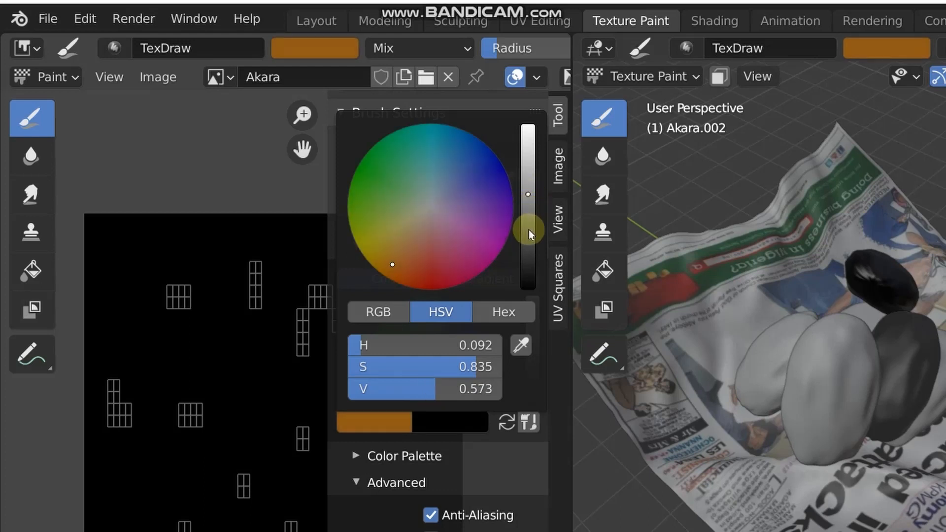
left_click_drag(528, 190, 528, 198)
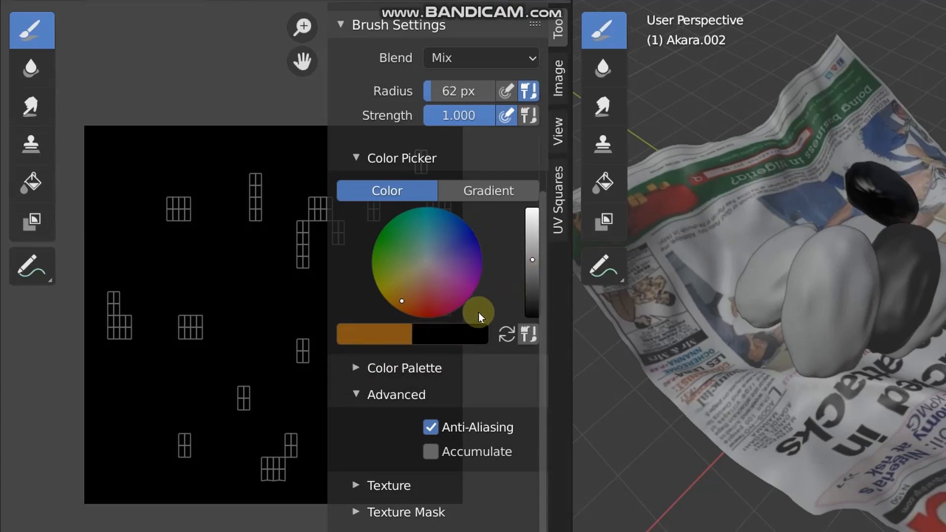
left_click(356, 368)
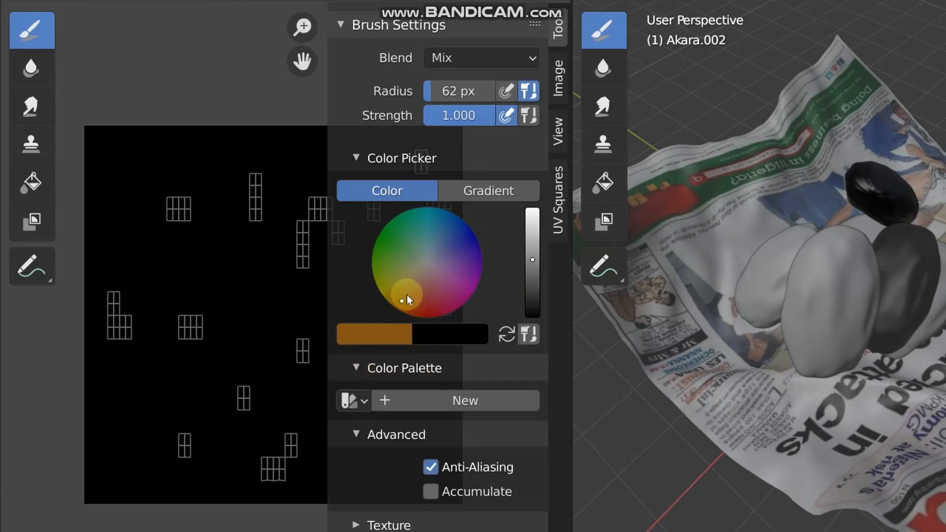
Try a dark blue brush colour, undo, and pick the dark orange-brown again.
left_click_drag(448, 231, 465, 236)
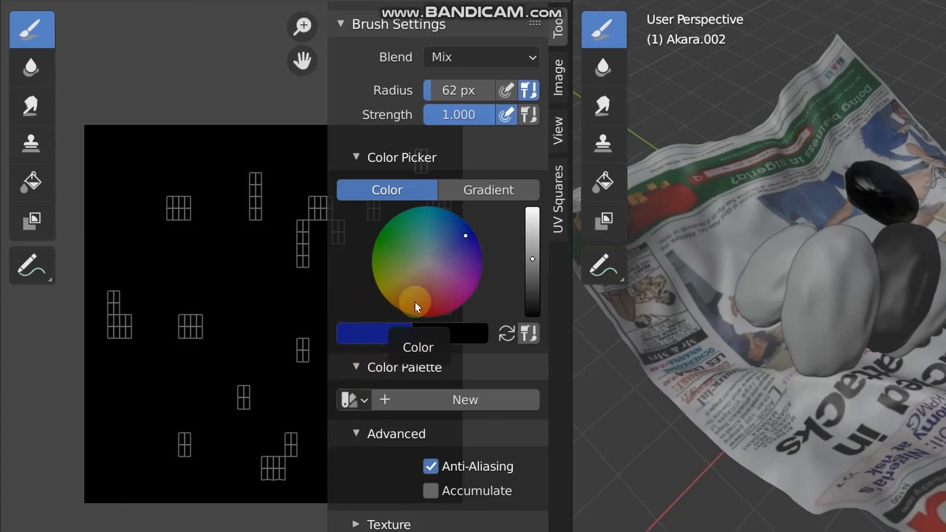
key("ctrl+z")
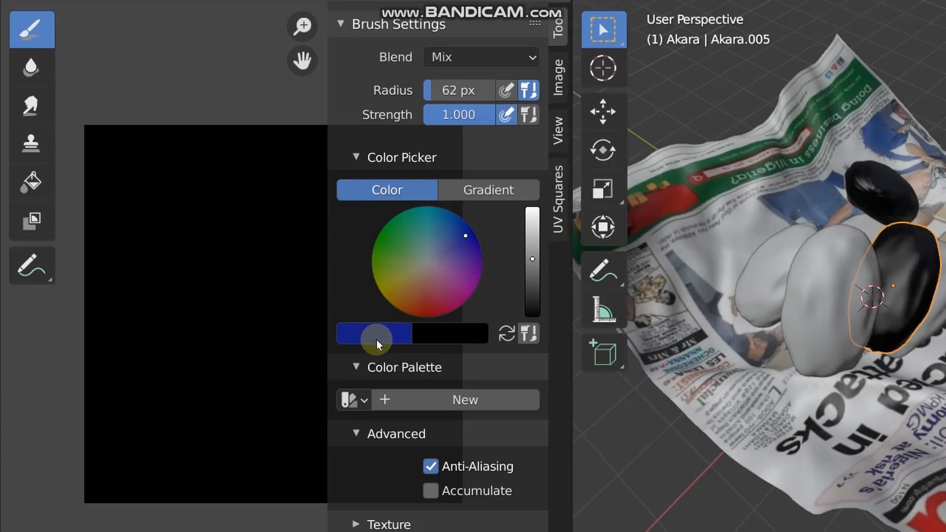
left_click(403, 308)
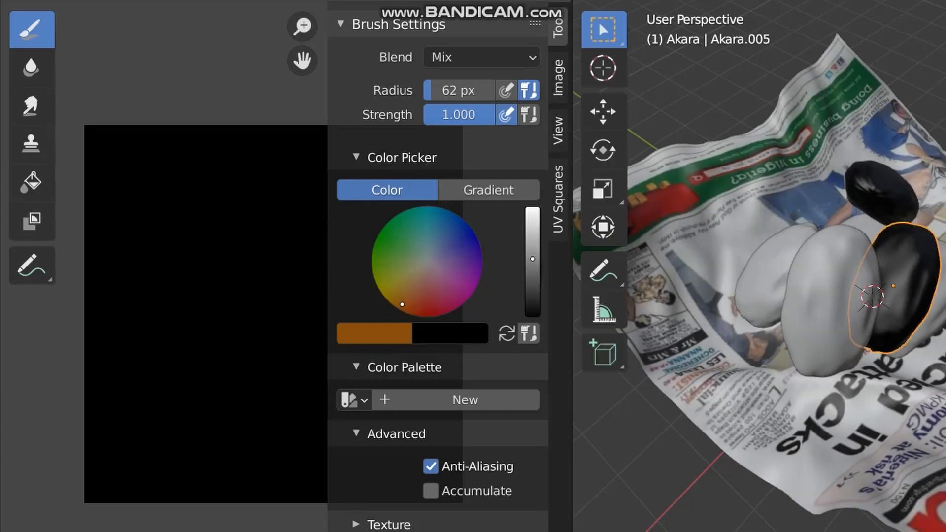
left_click_drag(404, 302, 401, 299)
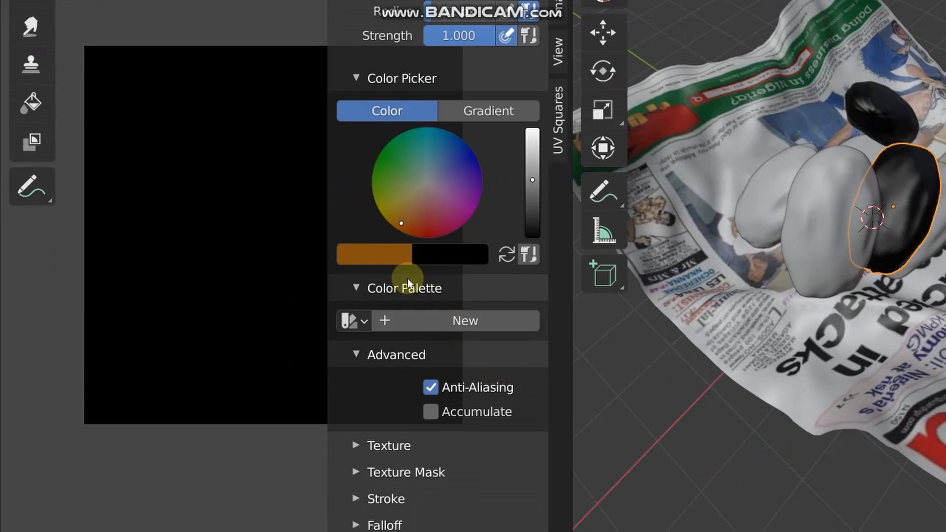
Create a new color palette for the paint brush.
left_click(357, 290)
left_click(356, 287)
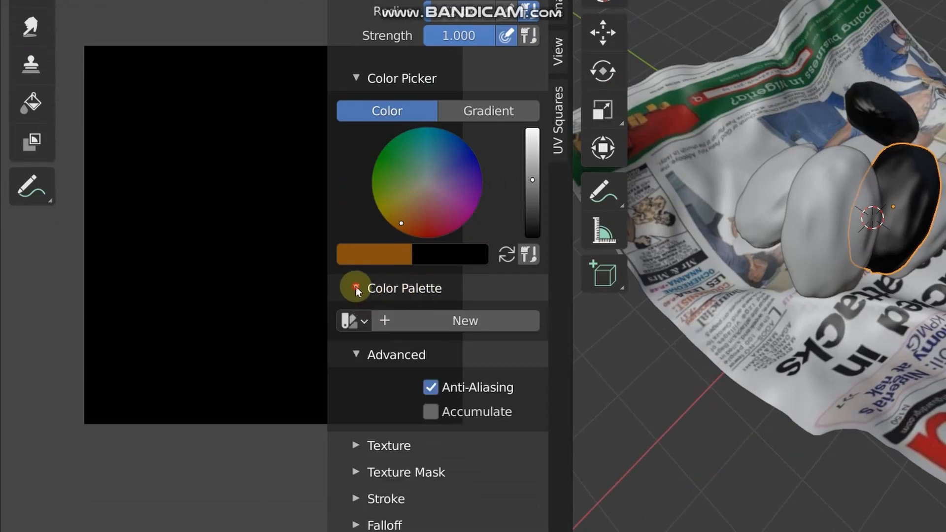
left_click(420, 321)
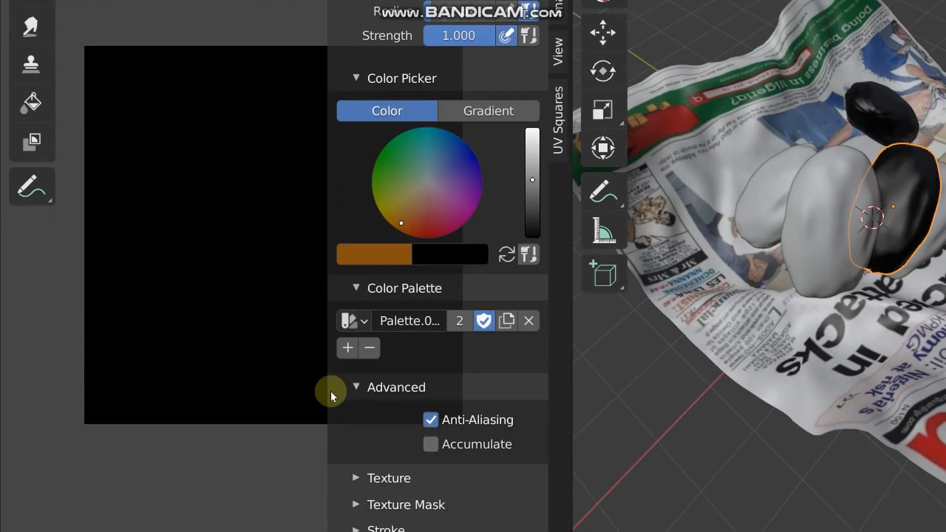
Add the current dark orange-brown to the color palette and test recalling it from its swatch after picking green.
left_click(345, 351)
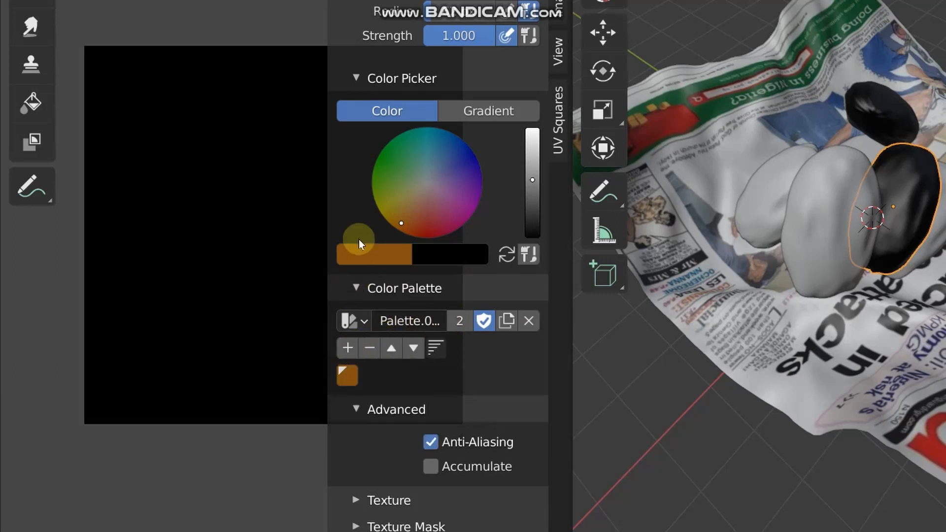
left_click_drag(407, 218, 397, 160)
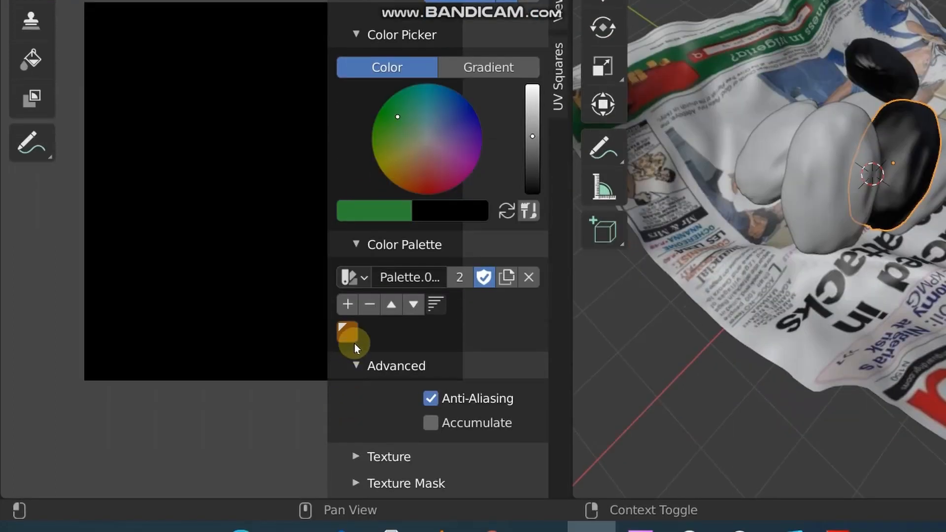
left_click(348, 409)
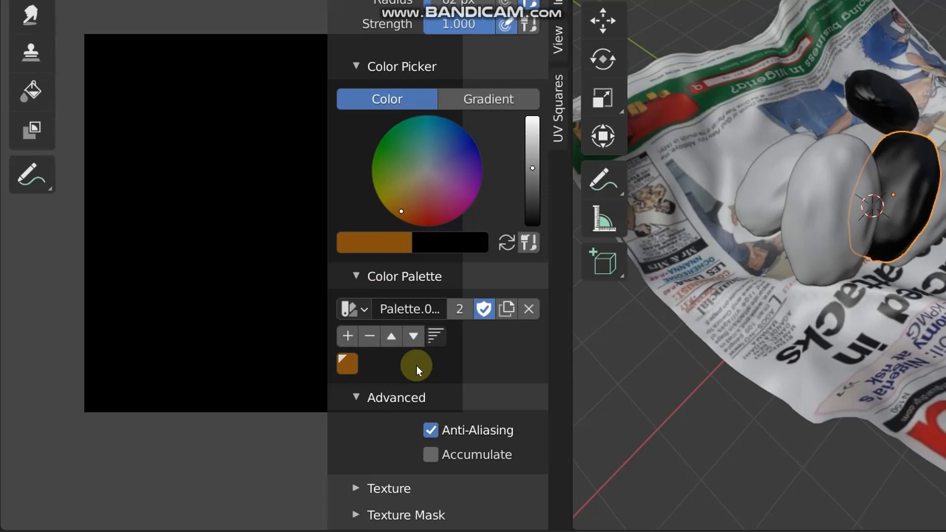
Add a dark blue swatch to the palette, remove it, and return the brush to the brown swatch.
mouse_move(406, 194)
left_mouse_down()
mouse_move(475, 143)
mouse_move(470, 157)
left_mouse_up()
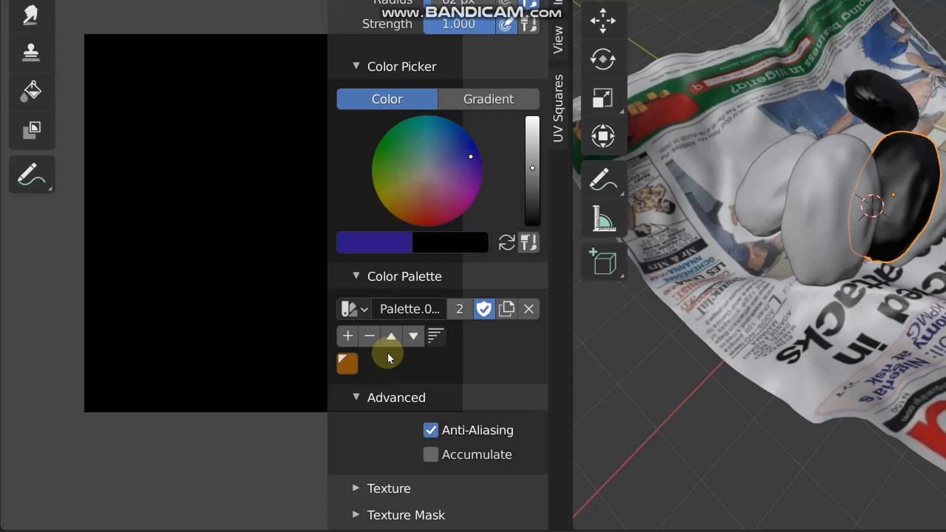
left_click(348, 336)
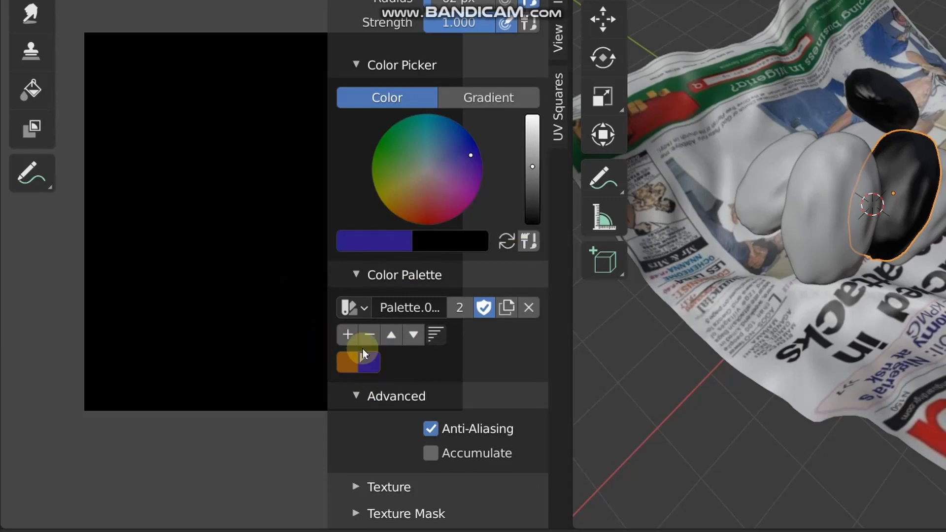
left_click(369, 335)
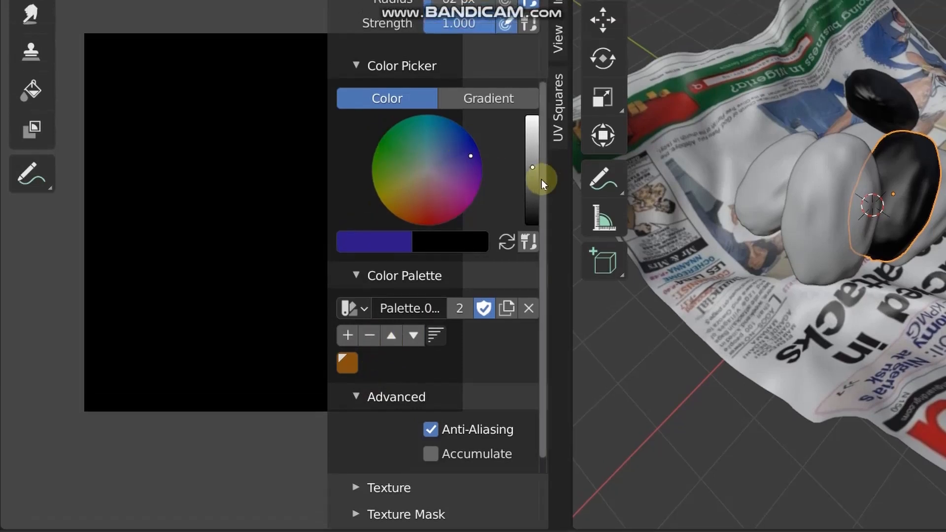
left_click(347, 366)
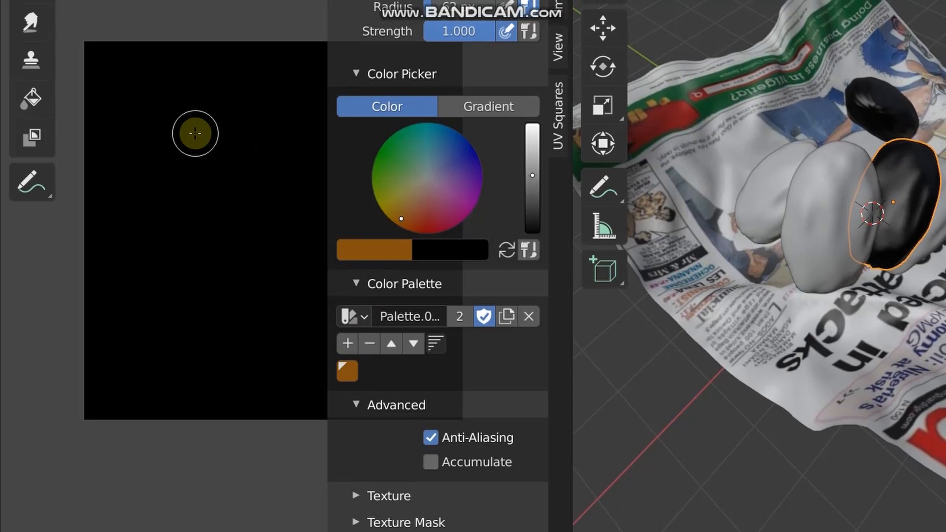
Hide the brush settings, enlarge the brush radius to 500 px, and paint the whole Akara image brown.
key("n")
key("f")
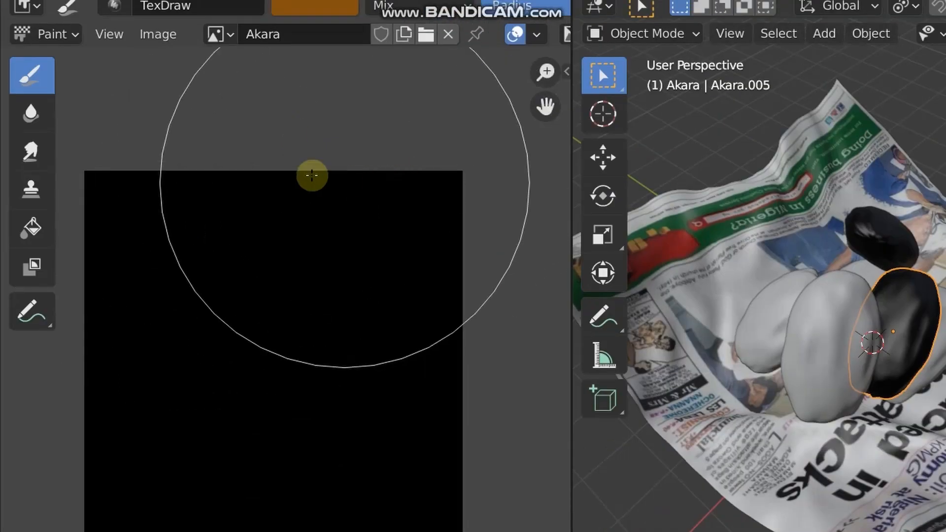
left_click_drag(67, 159, 27, 518)
left_click_drag(100, 399, 125, 399)
left_click(337, 349)
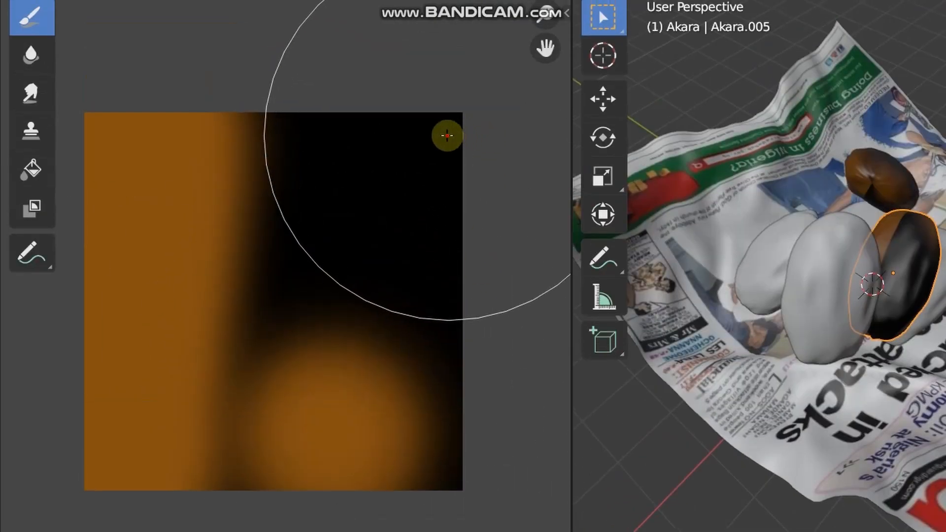
left_click(446, 48)
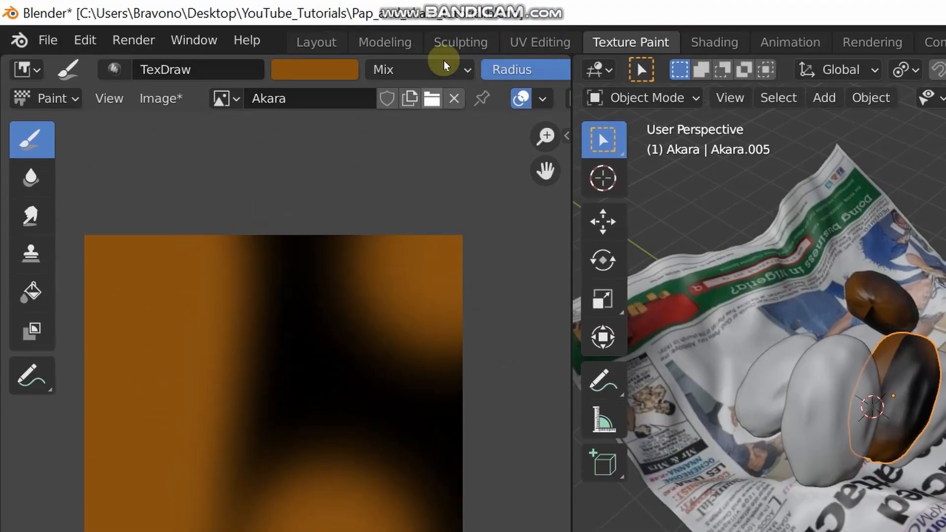
mouse_move(317, 142)
left_mouse_down()
mouse_move(237, 306)
mouse_move(234, 414)
mouse_move(479, 436)
mouse_move(448, 277)
mouse_move(293, 296)
left_mouse_up()
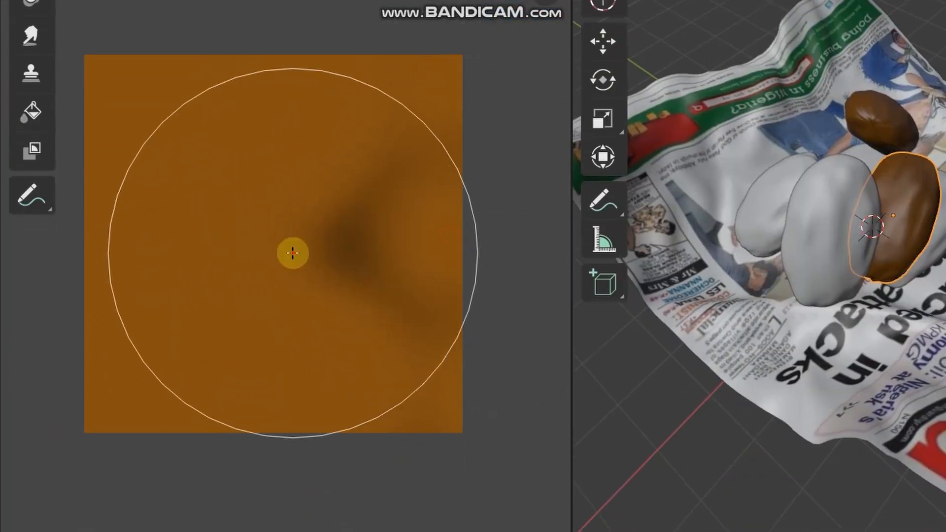
mouse_move(292, 253)
left_mouse_down()
mouse_move(418, 132)
mouse_move(120, 133)
mouse_move(251, 397)
mouse_move(432, 294)
mouse_move(397, 397)
mouse_move(133, 415)
mouse_move(59, 396)
mouse_move(222, 141)
left_mouse_up()
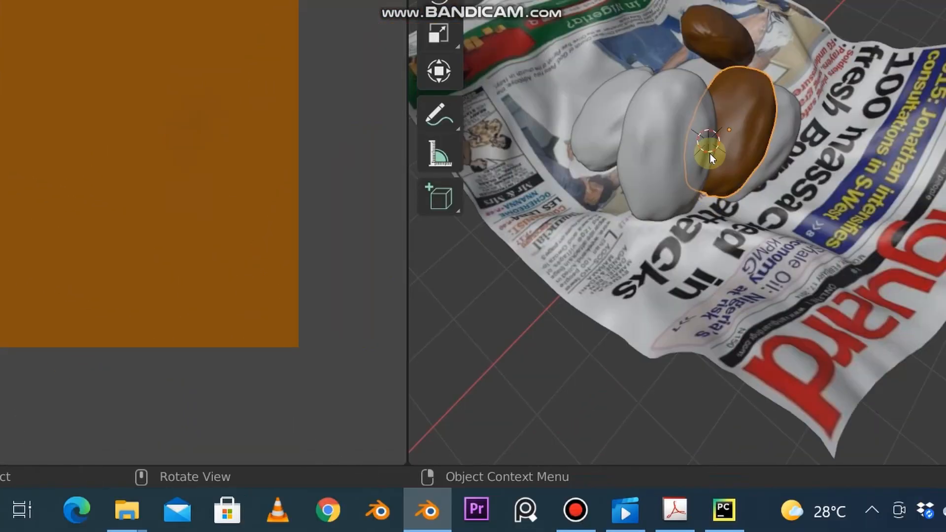
Switch the 3D viewport to Material Preview shading to show the painted akara pieces.
scroll(875, 284, "up", 7)
scroll(594, 187, "down", 7)
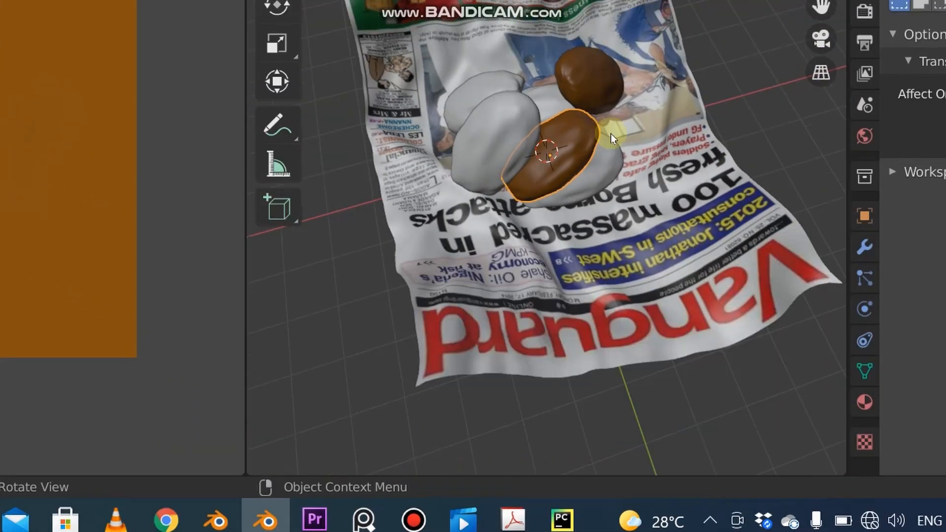
mouse_move(611, 134)
middle_mouse_down()
mouse_move(596, 157)
mouse_move(572, 145)
middle_mouse_up()
scroll(577, 135, "up", 3)
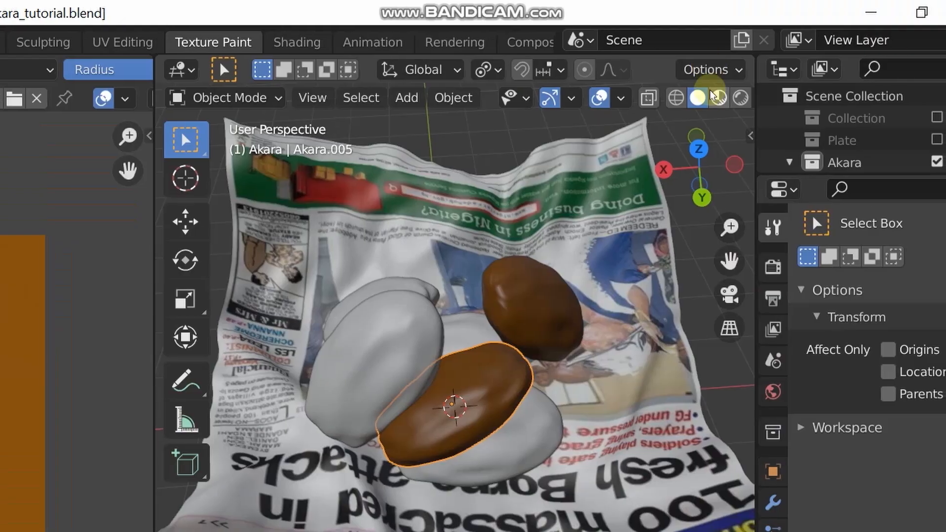
left_click(715, 97)
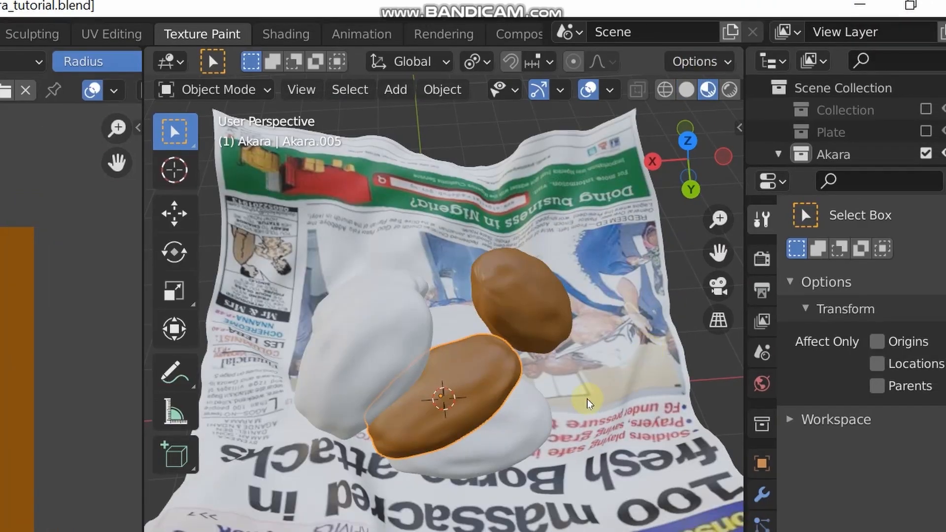
Examine the brown akara pieces on the newspaper from several angles and distances.
scroll(593, 405, "up", 3)
scroll(585, 399, "down", 4)
middle_click_drag(555, 401, 592, 340)
scroll(540, 405, "up", 5)
scroll(540, 409, "down", 4)
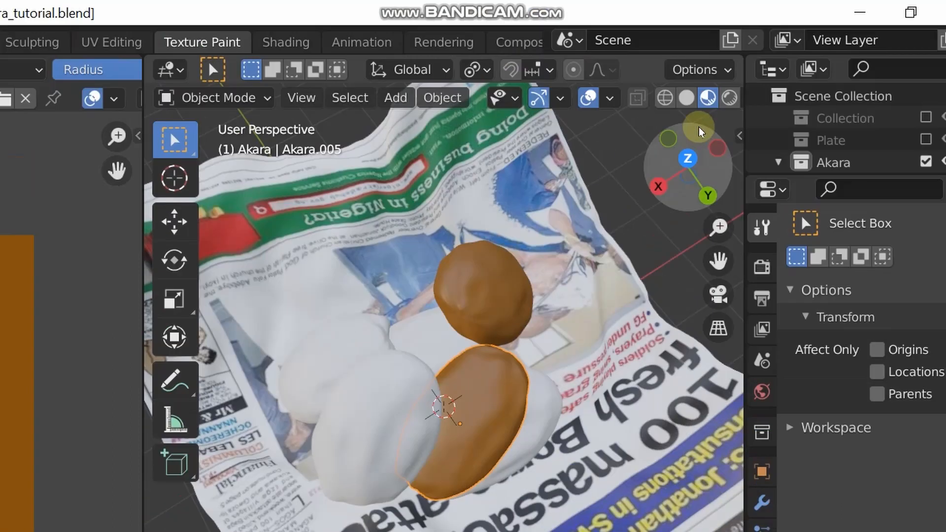
scroll(601, 330, "down", 1)
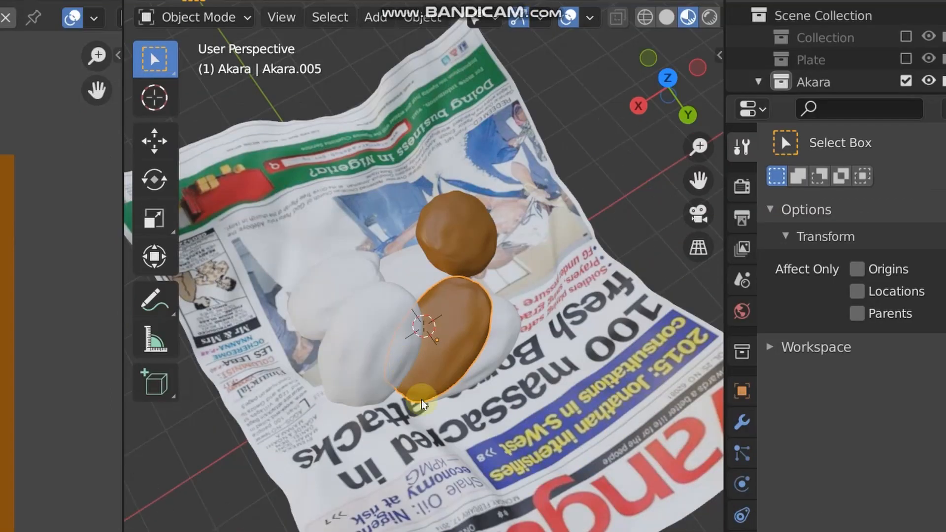
scroll(422, 474, "down", 3)
middle_click_drag(422, 474, 380, 470)
scroll(378, 470, "up", 3)
mouse_move(403, 376)
middle_mouse_down()
mouse_move(390, 363)
mouse_move(421, 375)
middle_mouse_up()
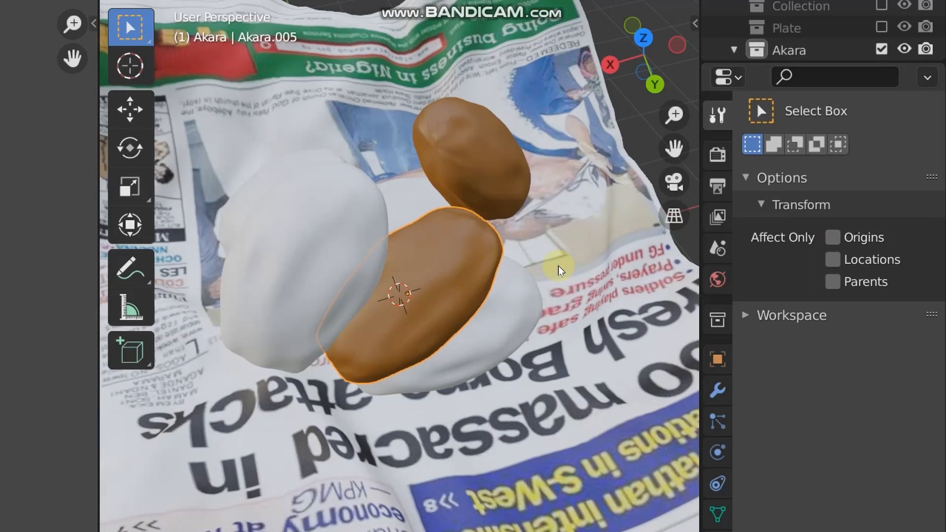
Isolate the selected brown akara piece in local view and inspect it from the top.
key("KP_Divide")
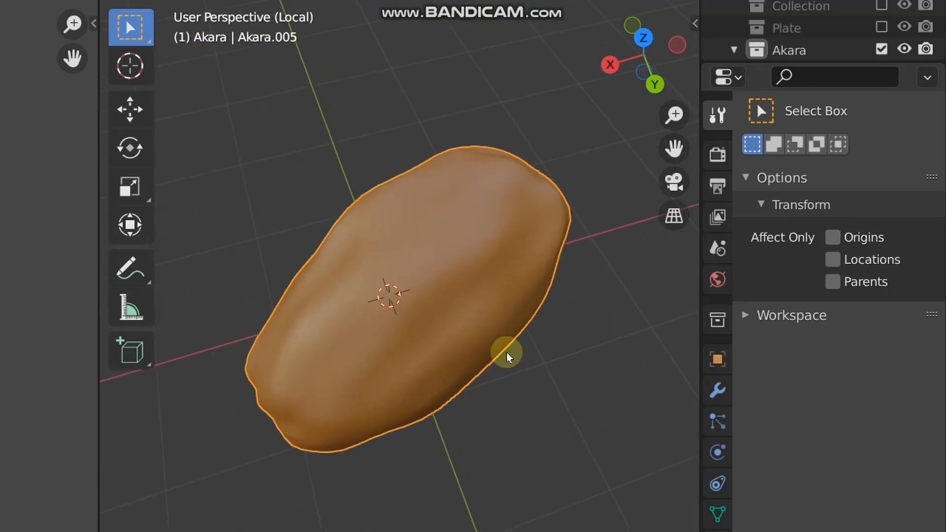
middle_click_drag(468, 389, 464, 268)
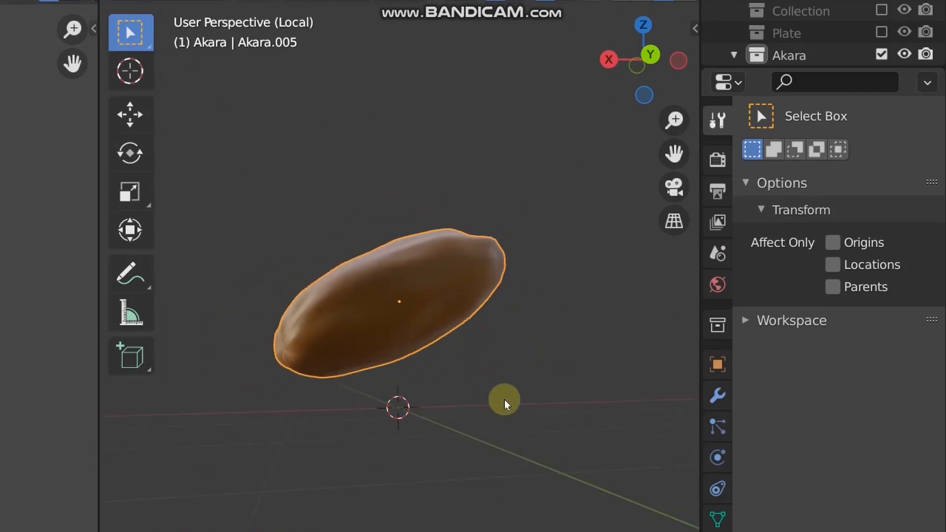
key("KP_7")
scroll(462, 302, "up", 2)
scroll(326, 246, "up", 1)
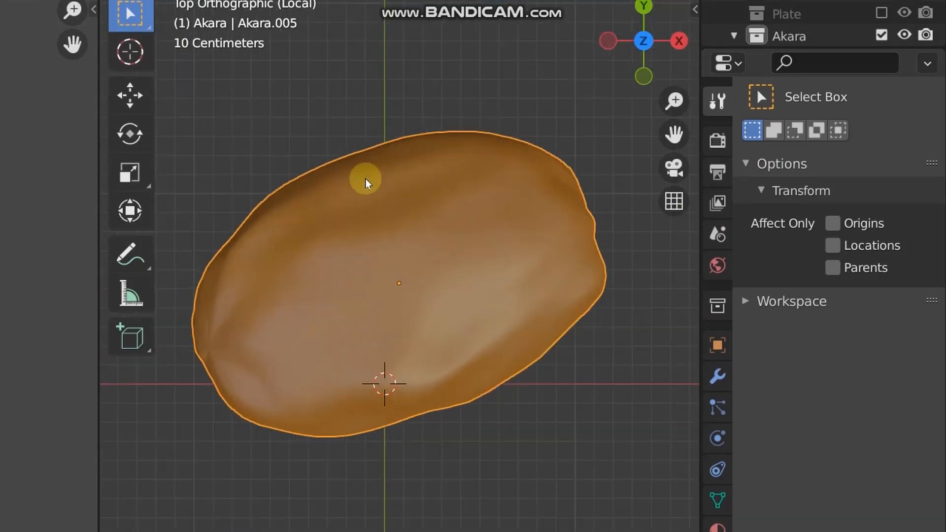
scroll(514, 320, "down", 2)
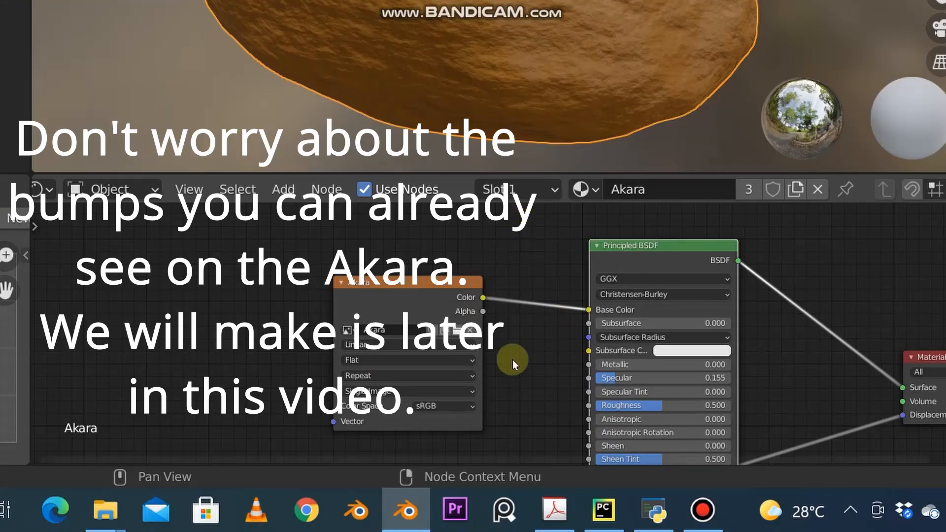
Cut the link from the Akara image to the Principled BSDF and try a plain orange Base Color.
key("ctrl")
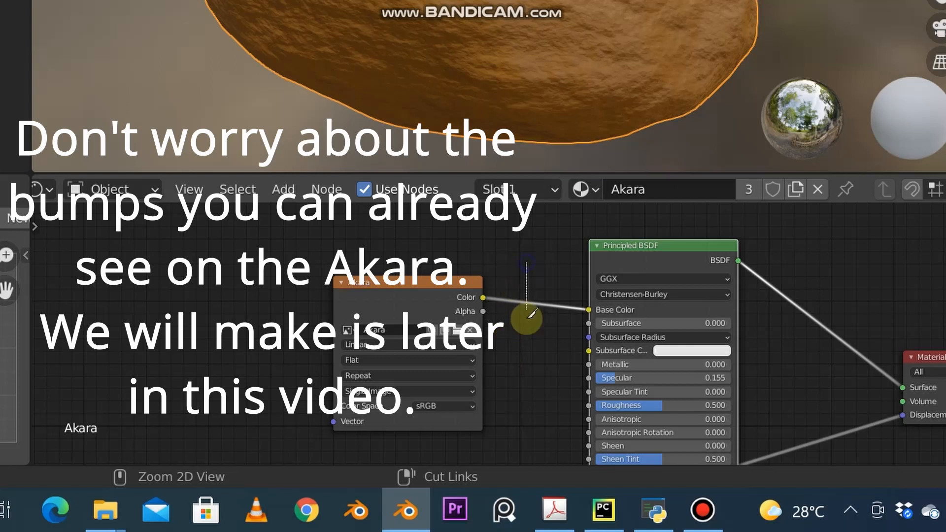
right_click_drag(528, 351, 529, 352, "ctrl")
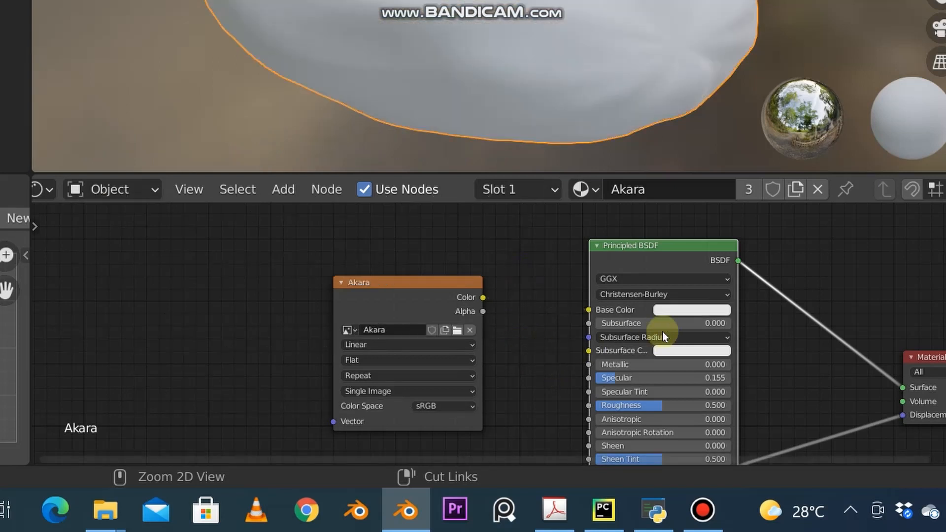
left_click(666, 311)
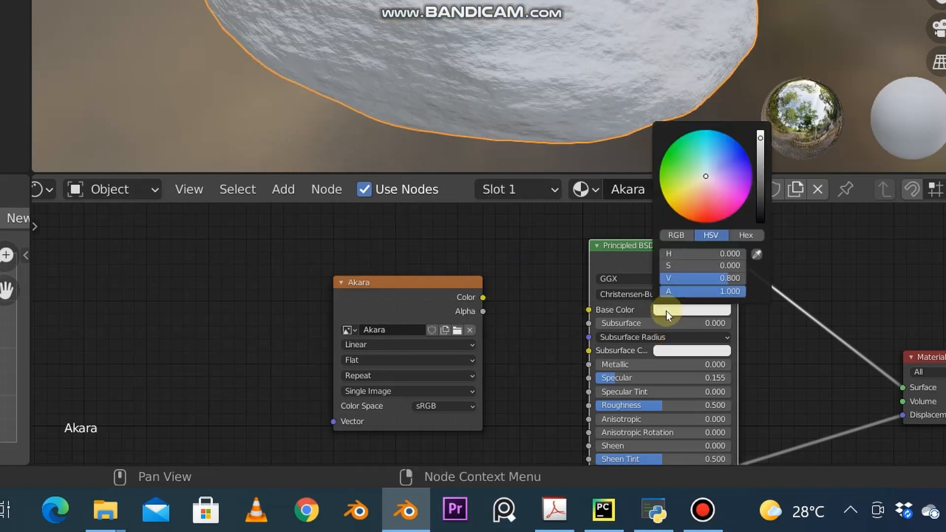
mouse_move(658, 206)
left_mouse_down()
mouse_move(648, 205)
mouse_move(658, 215)
left_mouse_up()
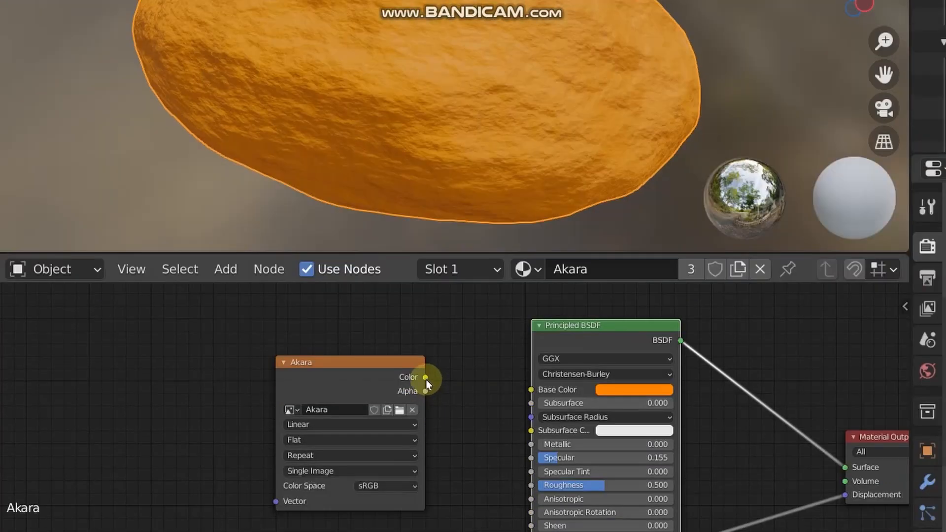
Reconnect the Akara image's Color output to Base Color and check the image file browser without loading a file.
left_click_drag(425, 378, 530, 390)
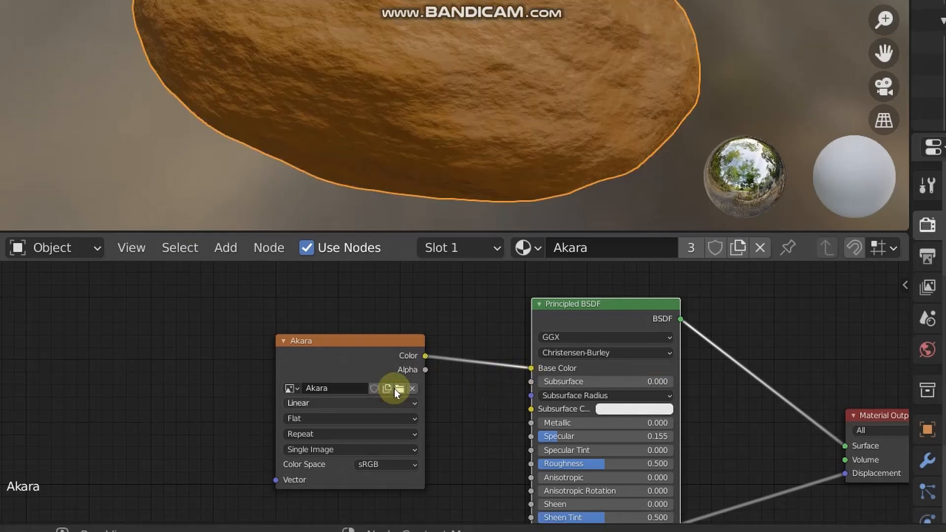
left_click(400, 391)
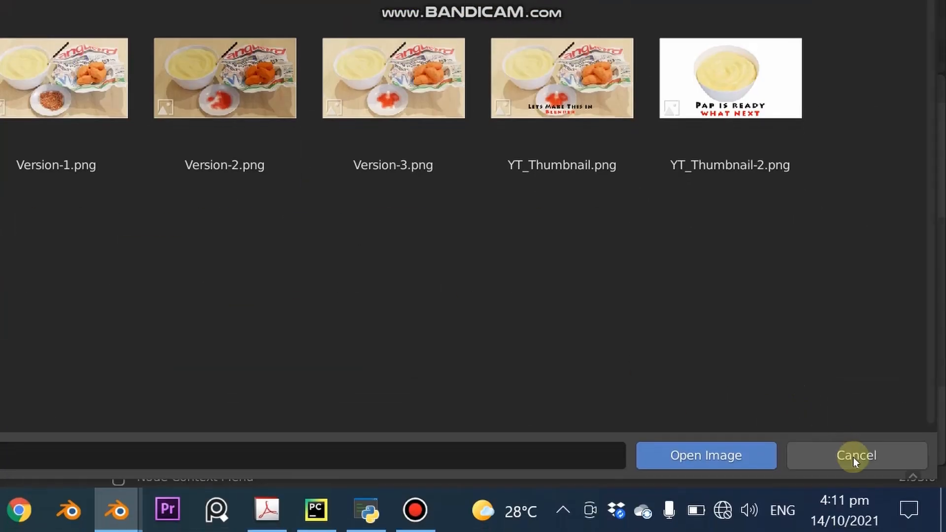
left_click(853, 456)
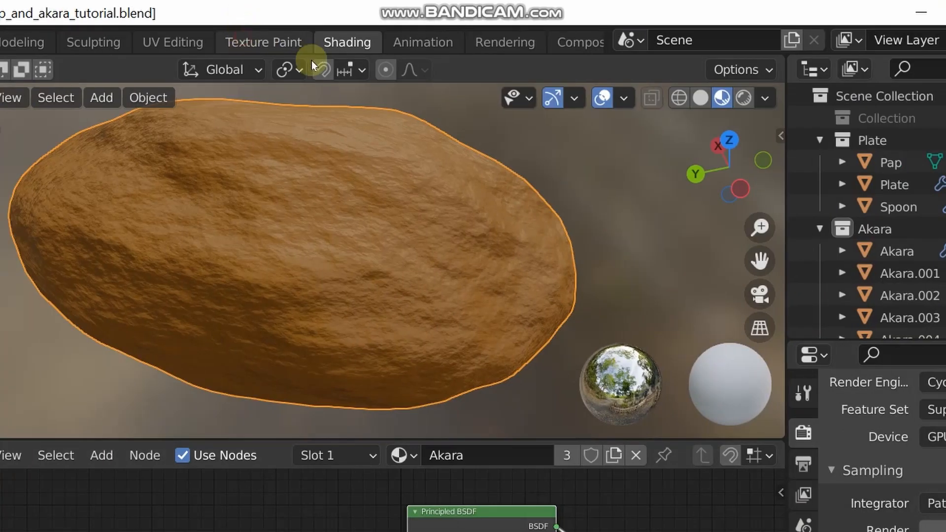
Return to the Texture Paint workspace and show the image editor's brush settings.
left_click(278, 43)
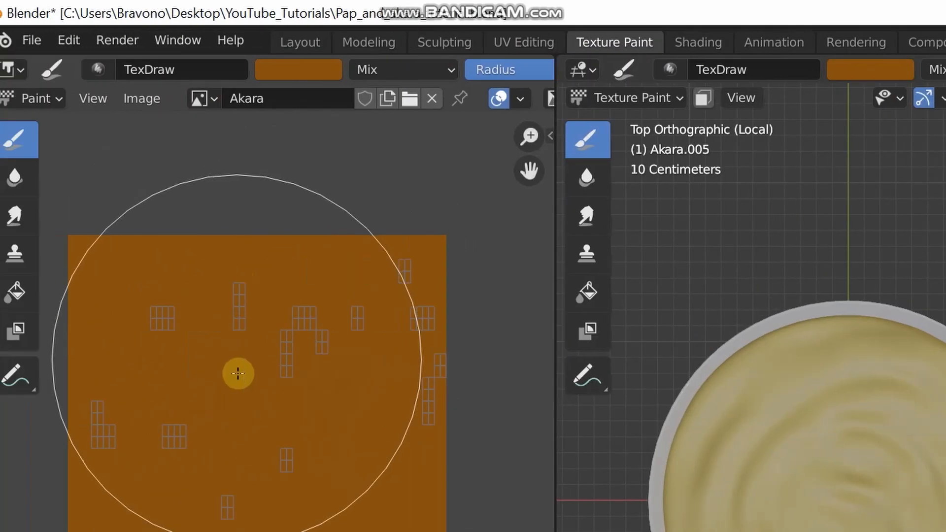
scroll(295, 397, "down", 3)
scroll(294, 397, "up", 2)
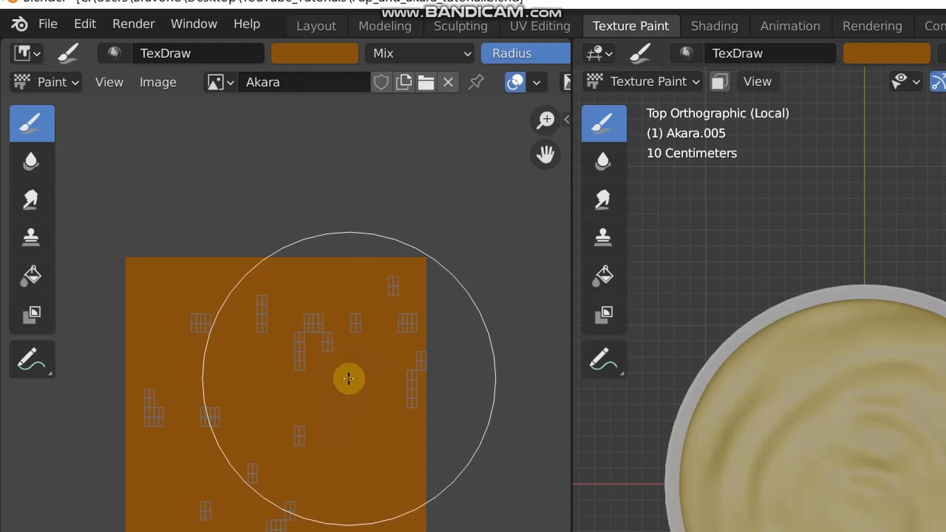
key("n")
Leave the current local view, isolate the Akara.005 piece in local view, and bring its surface up close.
scroll(758, 345, "down", 8)
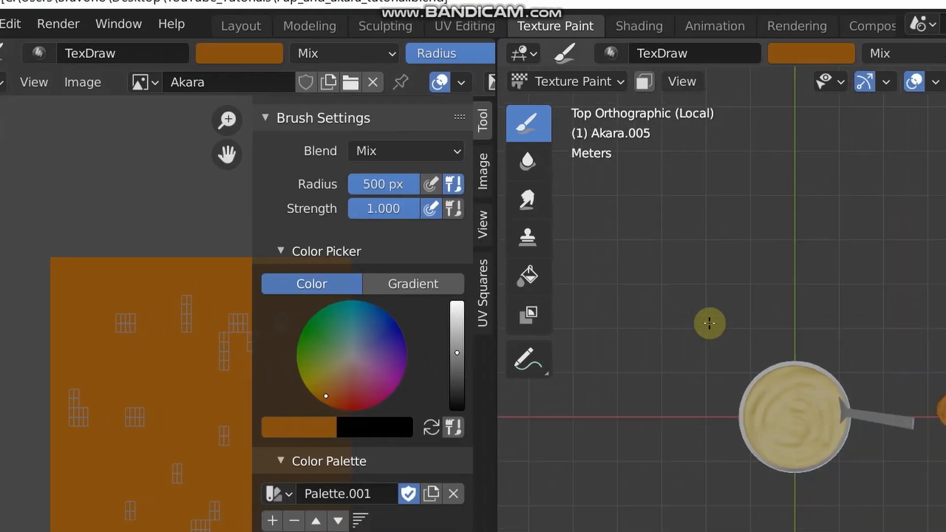
key("KP_Divide")
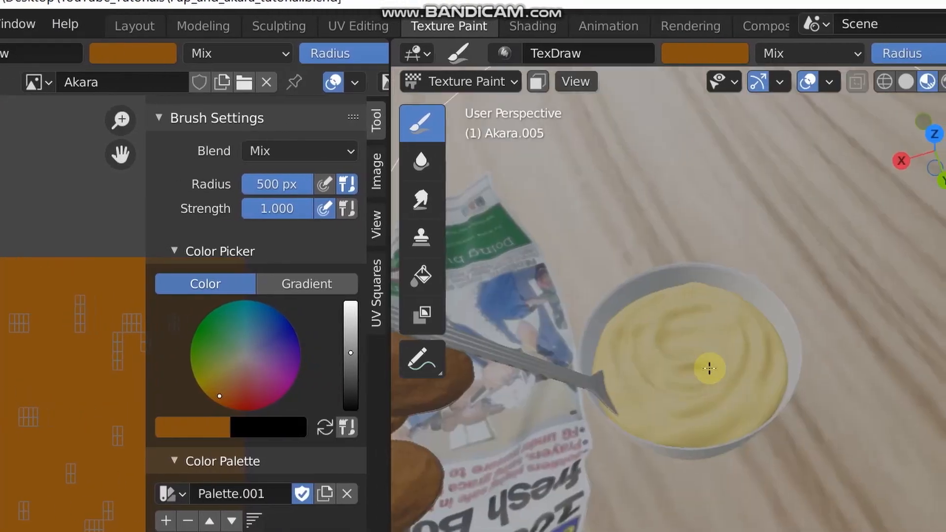
key("KP_Divide")
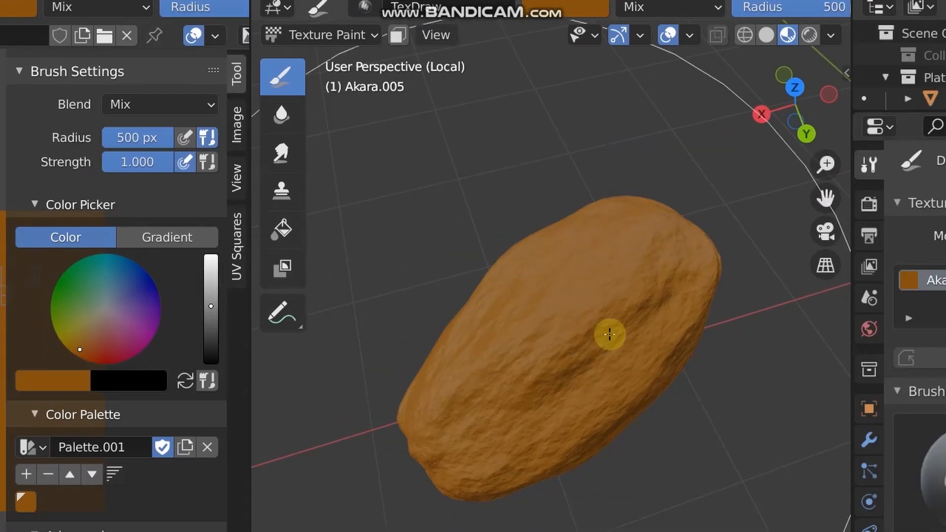
middle_click_drag(551, 374, 612, 208)
mouse_move(564, 317)
middle_mouse_down()
mouse_move(655, 240)
mouse_move(709, 243)
mouse_move(644, 289)
mouse_move(566, 395)
mouse_move(566, 357)
middle_mouse_up()
scroll(567, 357, "up", 2)
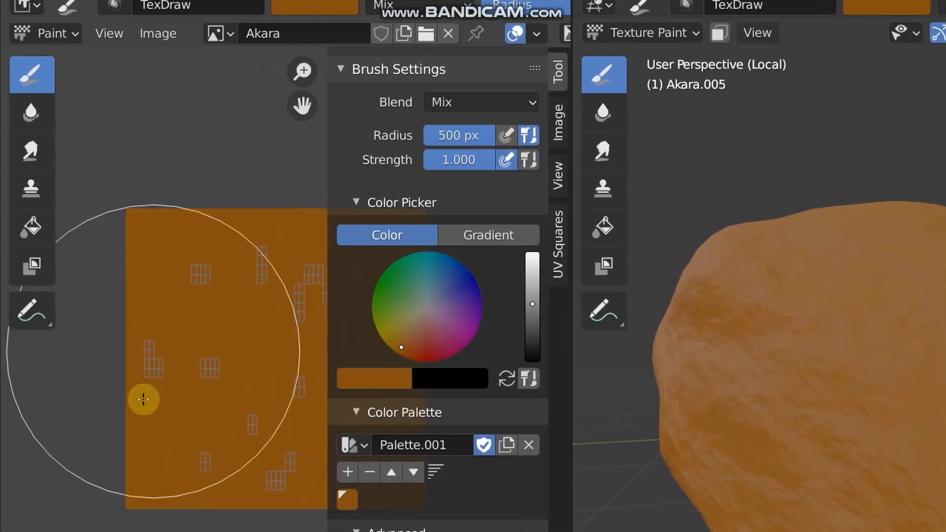
Reduce the brush radius to 63 px and make black the primary painting colour, with the brown as secondary.
key("f")
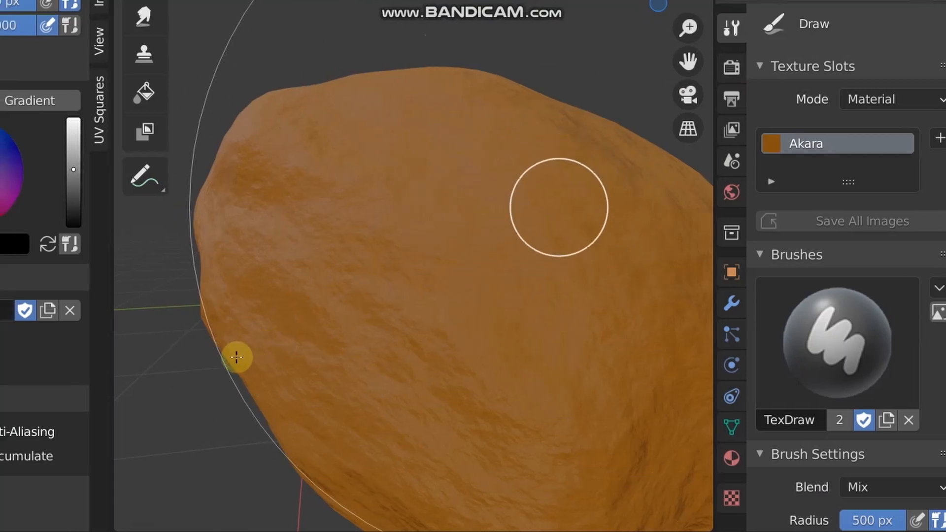
left_click(225, 354)
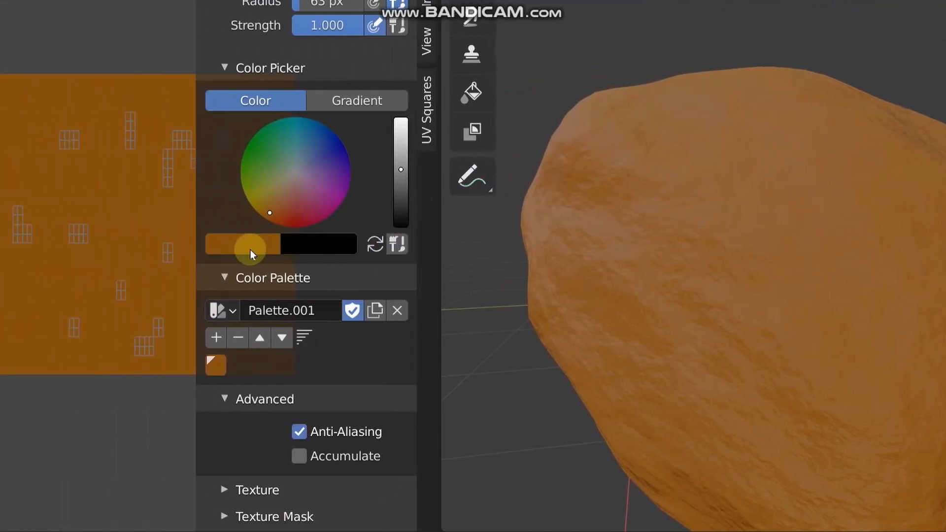
left_click(375, 245)
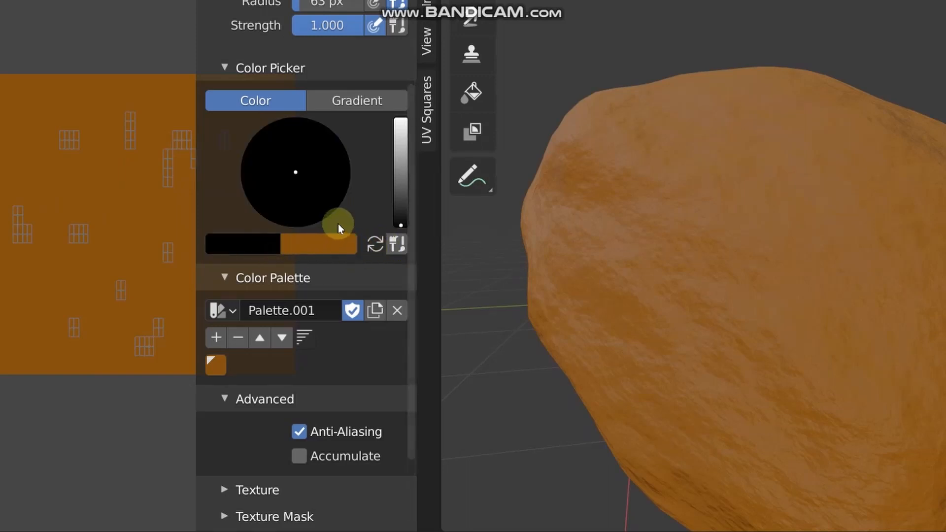
key("x")
key("x")
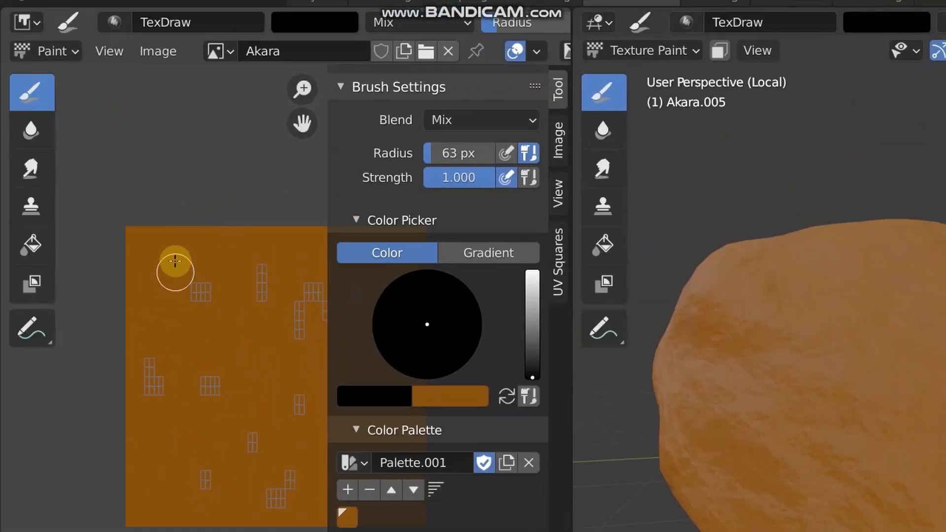
Try a full-strength black stroke on the Akara image, undo it, then test and undo another at strength 0.3.
left_click_drag(175, 261, 163, 320)
key("ctrl+z")
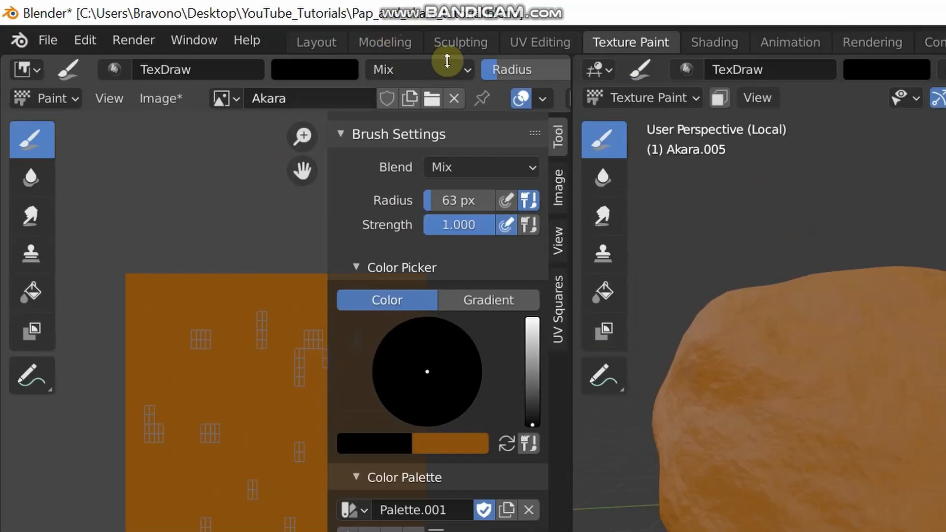
scroll(490, 30, "down", 5)
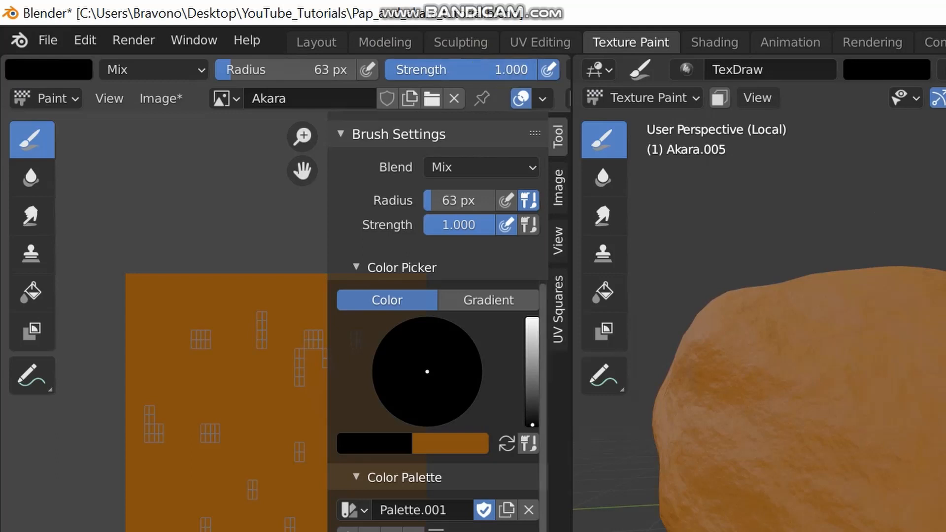
left_click_drag(486, 72, 433, 72)
left_click(483, 67)
type(".")
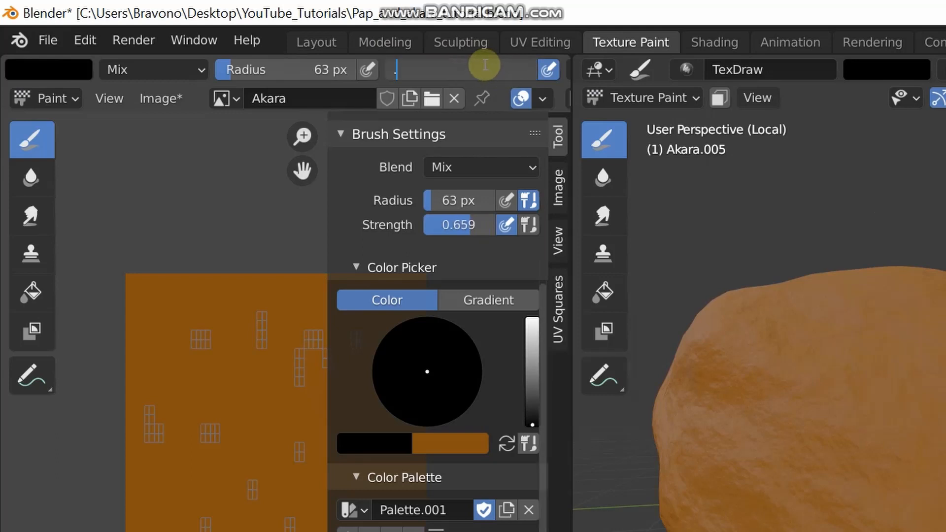
type("3")
key("Return")
mouse_move(160, 329)
left_mouse_down()
mouse_move(158, 389)
mouse_move(159, 336)
left_mouse_up()
key("ctrl+z")
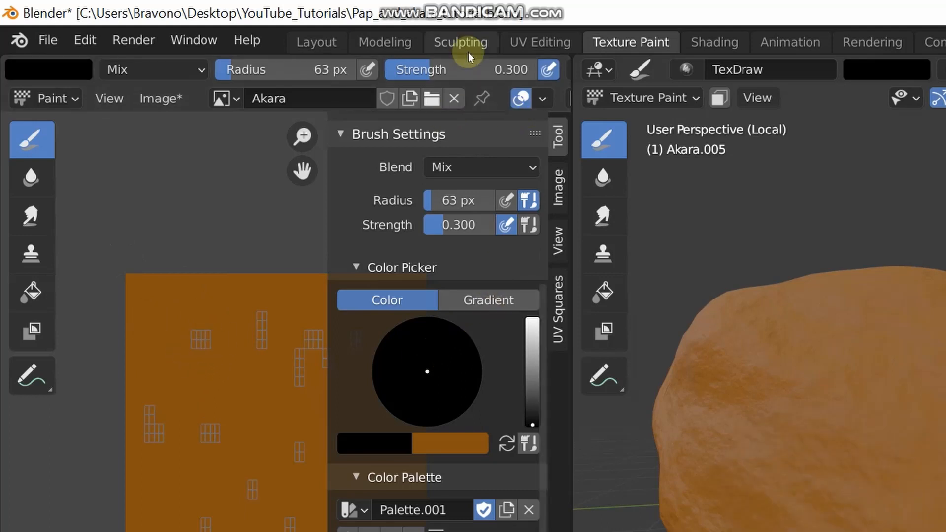
Try a black stroke along the surface of the akara piece, check it from other angles, and undo it.
scroll(906, 387, "down", 4)
scroll(709, 399, "up", 4)
mouse_move(616, 376)
left_mouse_down()
mouse_move(769, 499)
mouse_move(779, 525)
left_mouse_up()
left_click_drag(573, 353, 663, 353)
middle_click_drag(662, 352, 680, 345)
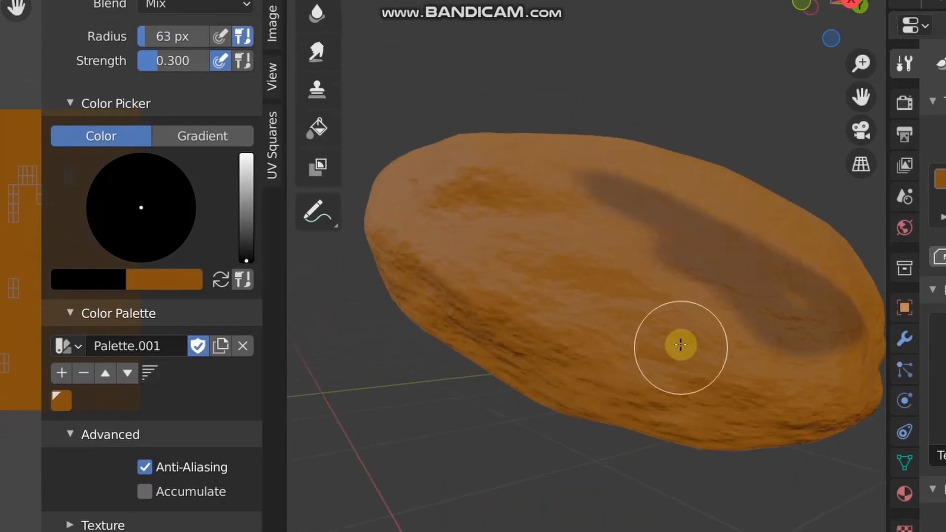
middle_click_drag(658, 279, 690, 214)
scroll(690, 213, "down", 3)
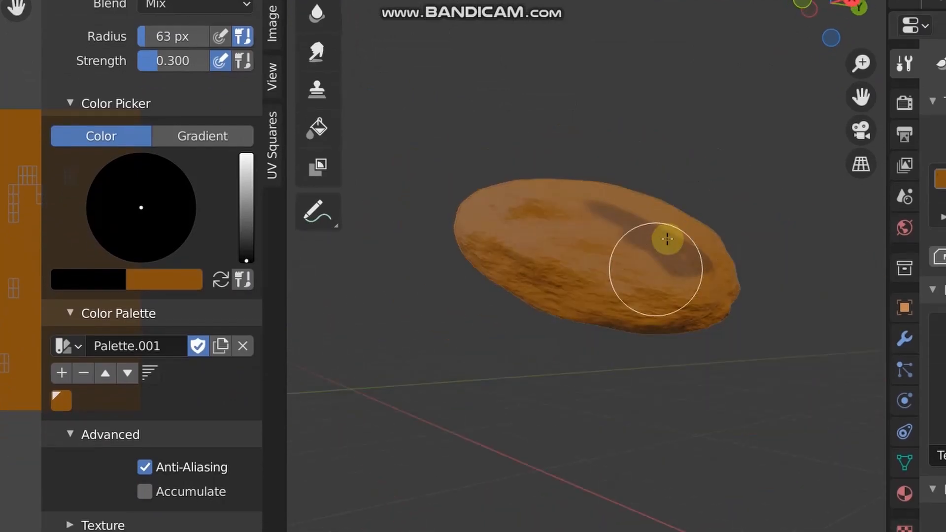
scroll(630, 268, "up", 3)
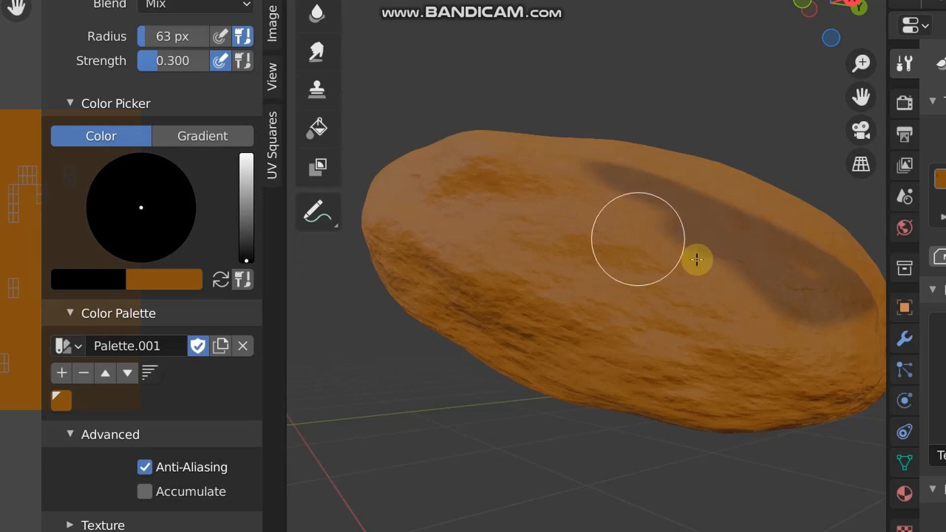
key("ctrl+z")
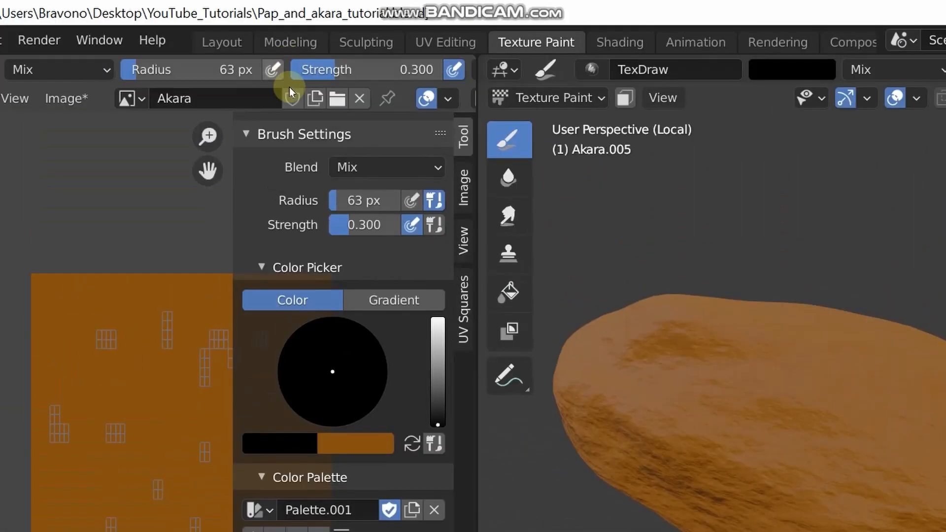
Set the brush strength to 0.1 and raise its stroke jitter to 0.9645.
left_click(343, 67)
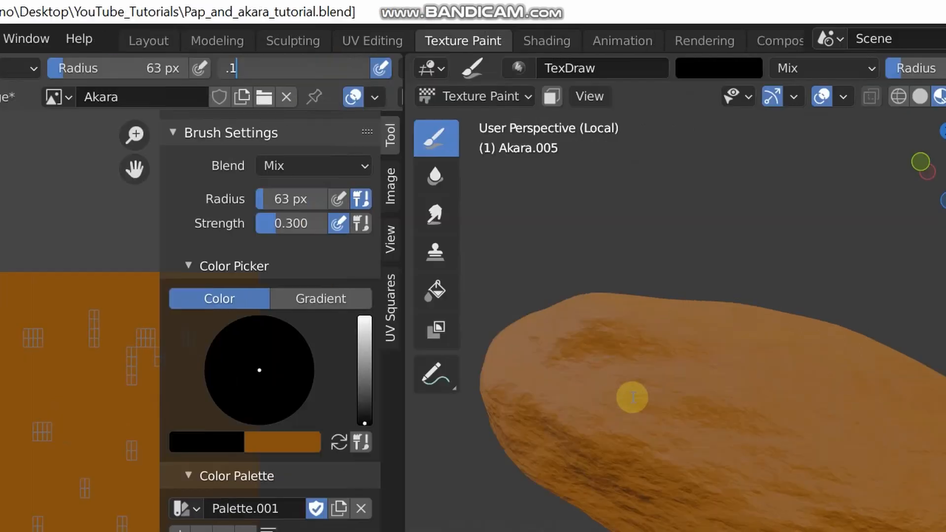
key("Return")
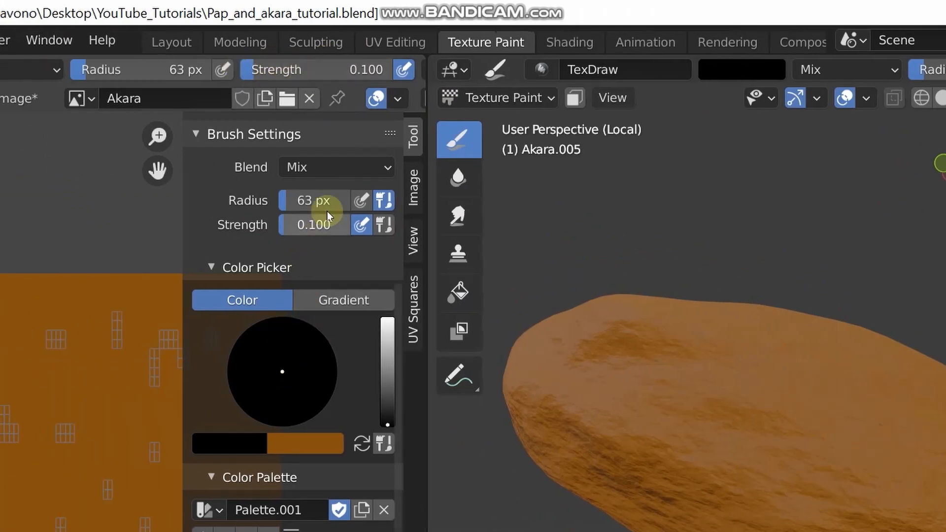
scroll(319, 358, "down", 5)
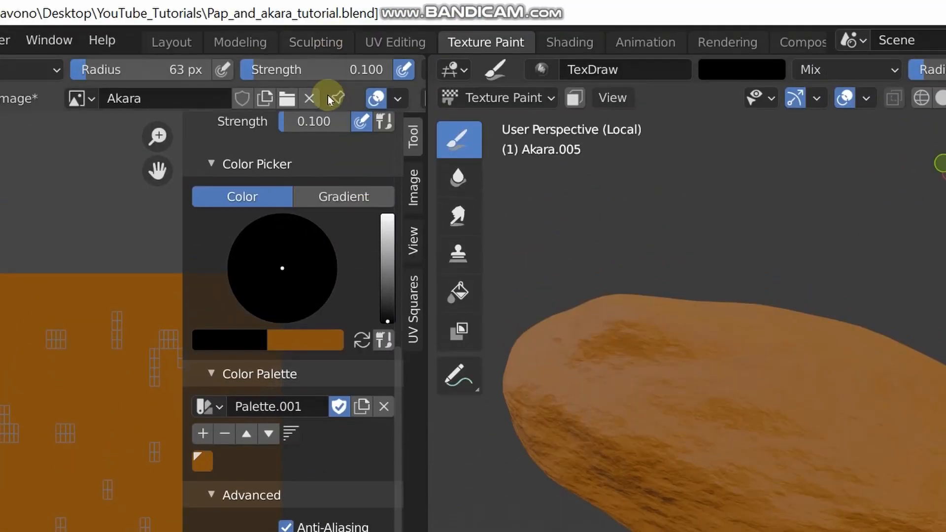
scroll(332, 99, "down", 2)
scroll(338, 42, "down", 14)
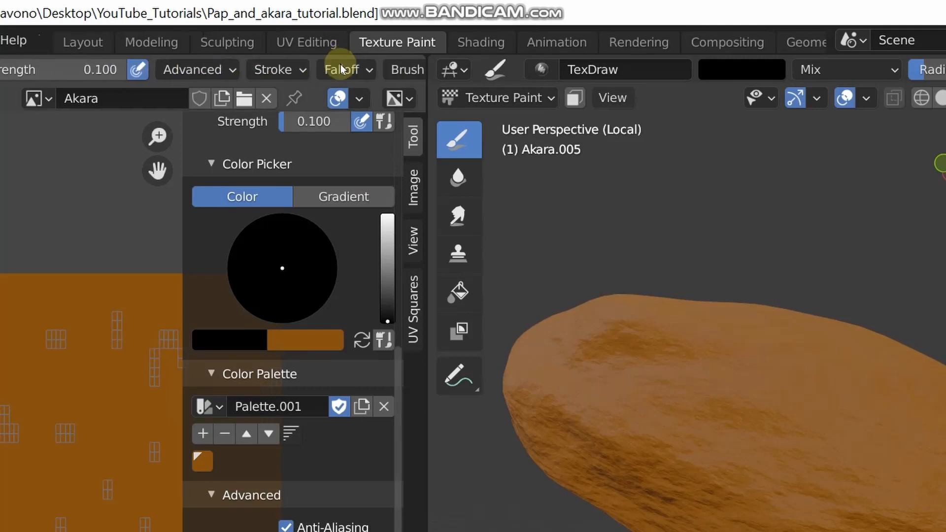
scroll(341, 66, "up", 5)
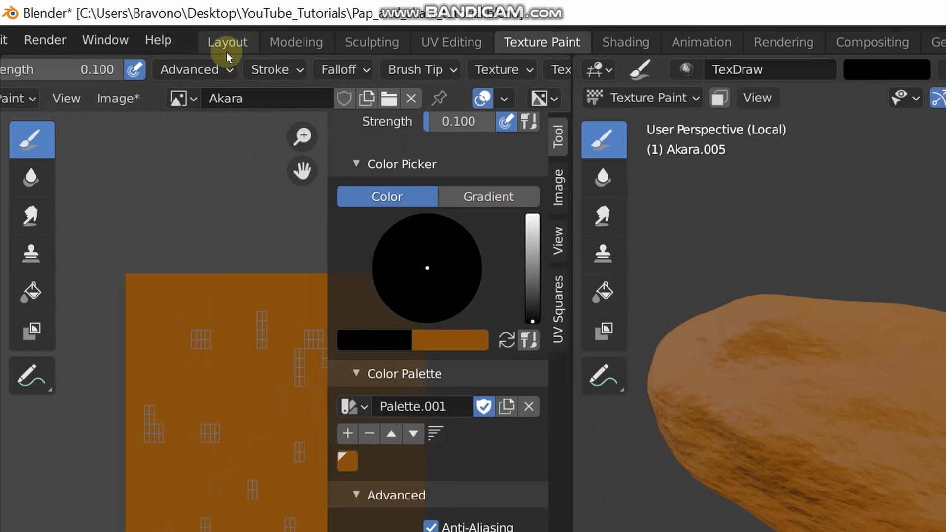
left_click(70, 67)
mouse_move(277, 69)
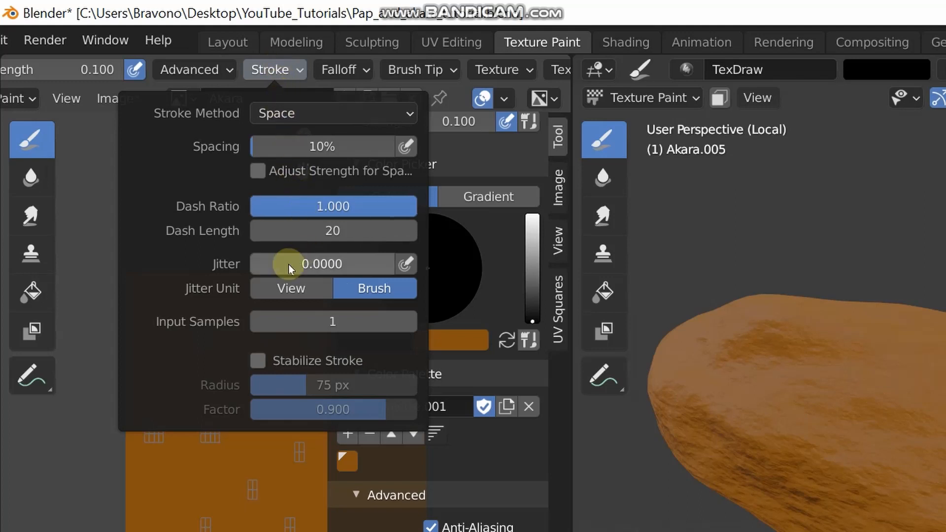
left_click_drag(274, 268, 283, 268)
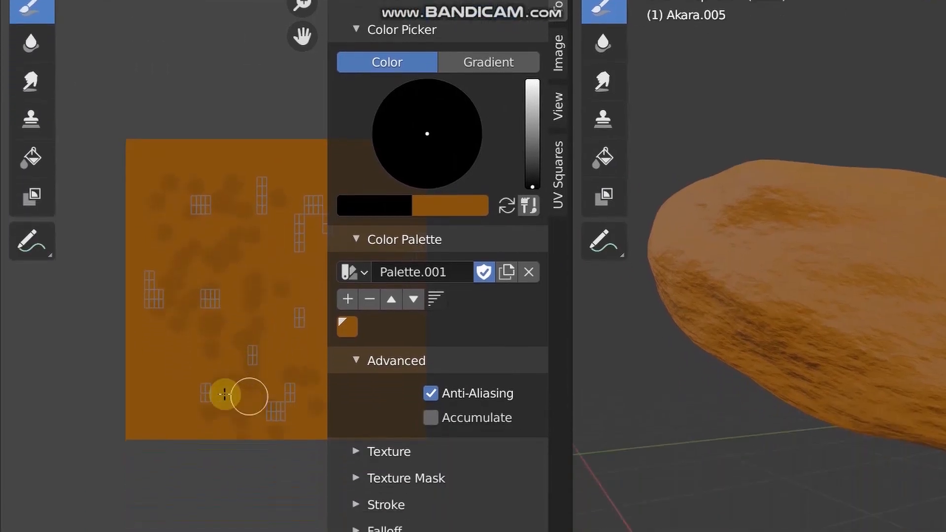
Scatter faint black dabs across the Akara image, check their coverage, and hide the image editor's sidebar.
scroll(211, 397, "up", 4)
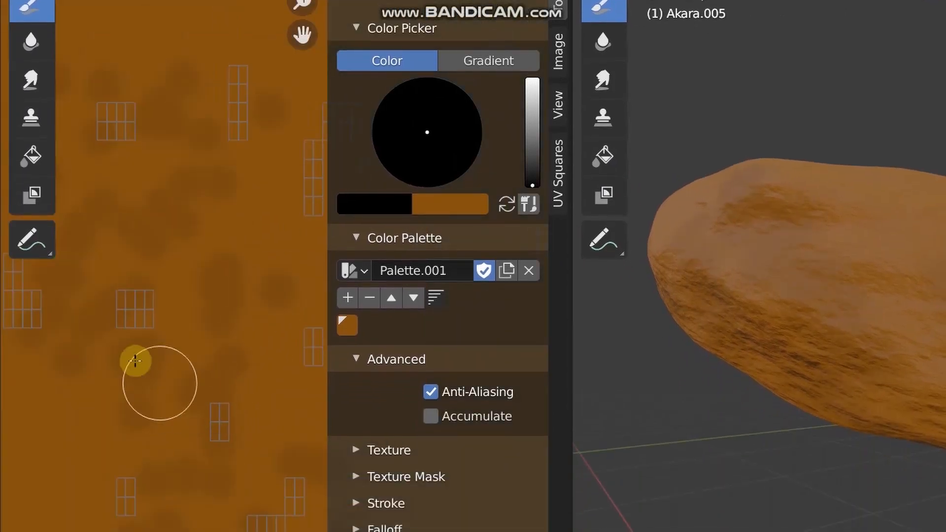
scroll(173, 296, "down", 3)
scroll(180, 351, "up", 4)
scroll(160, 303, "down", 4)
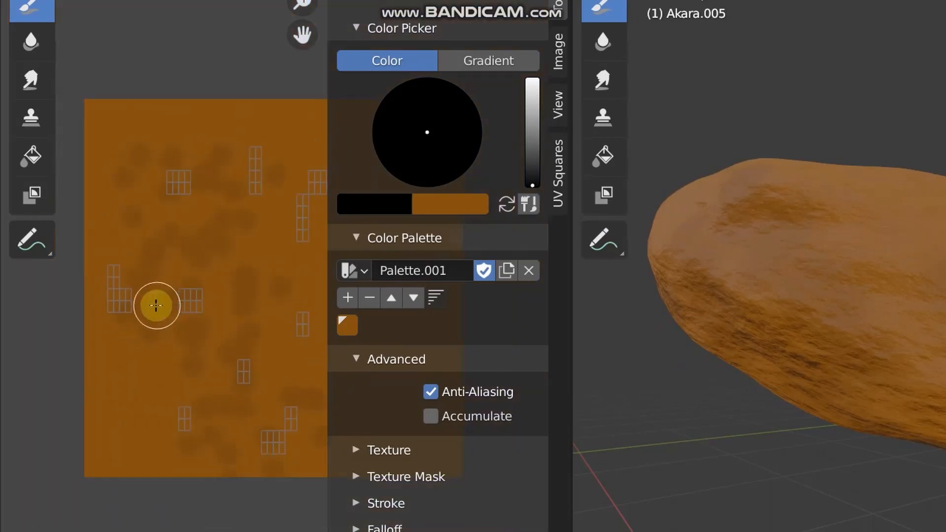
key("n")
Examine the shading of the akara piece from its top, sides and underside.
scroll(702, 382, "up", 4)
middle_click_drag(702, 382, 590, 389)
scroll(656, 266, "down", 5)
middle_click_drag(611, 299, 572, 315)
middle_click_drag(595, 227, 499, 306)
middle_click_drag(523, 194, 435, 309)
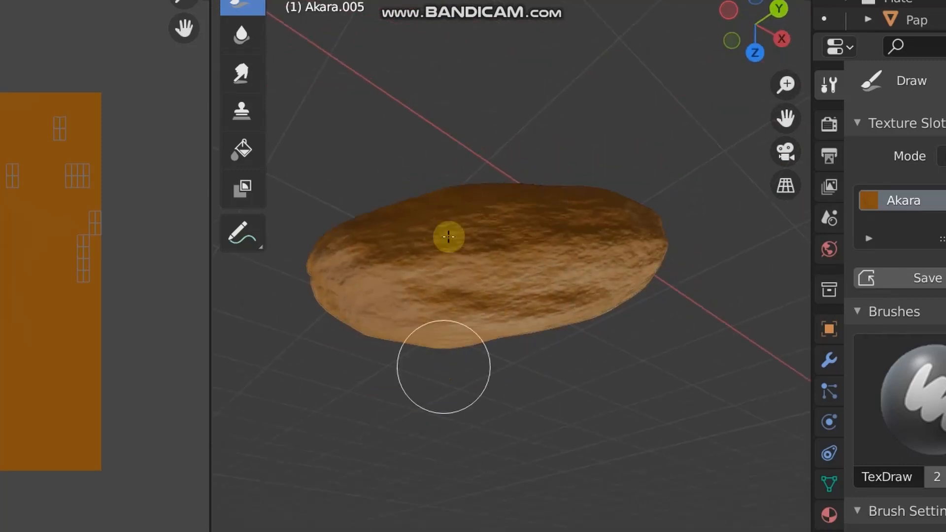
middle_click_drag(580, 15, 479, 273)
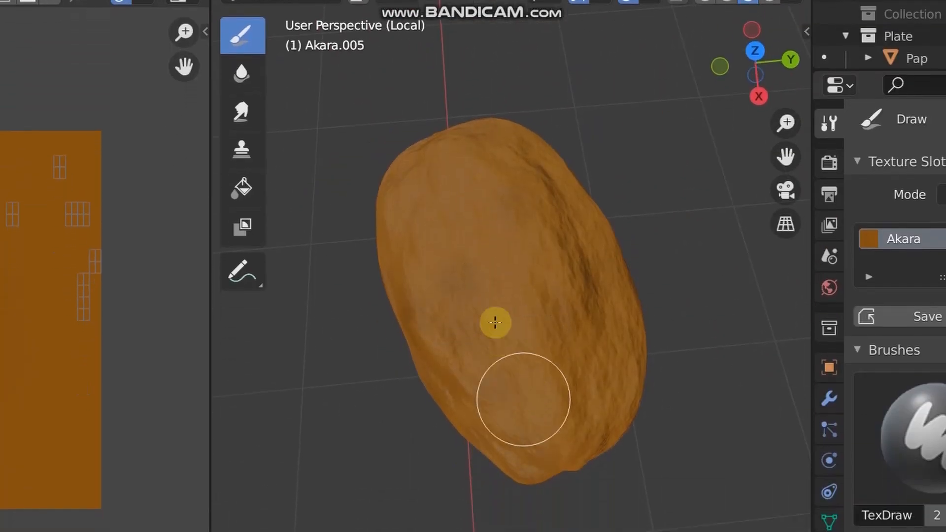
middle_click_drag(506, 419, 539, 325)
Paint faint black patches over the top, sides and underside of the akara piece.
scroll(542, 390, "up", 5)
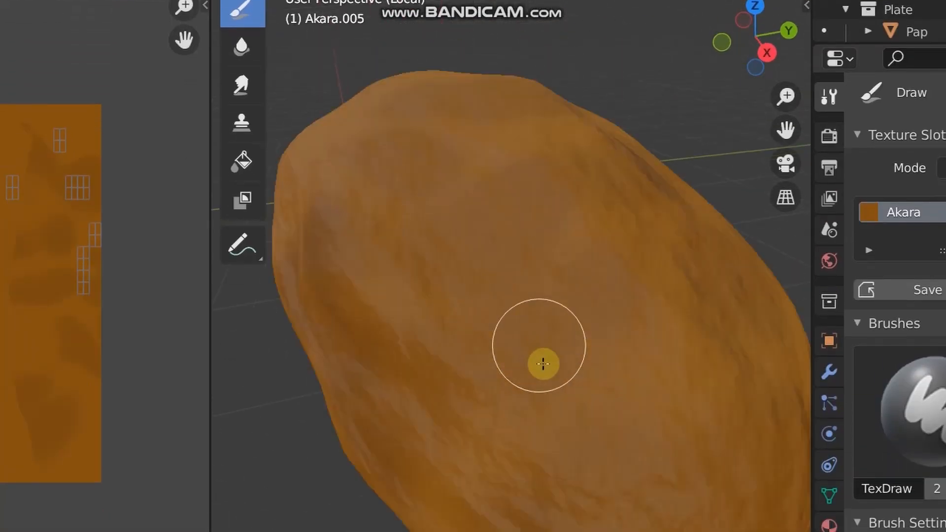
middle_click_drag(621, 295, 536, 376)
middle_click_drag(656, 379, 539, 326)
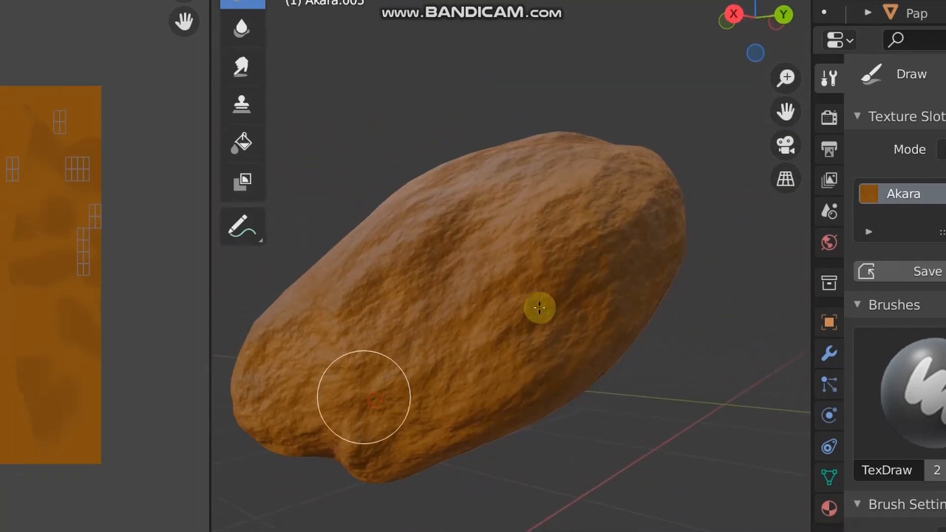
middle_click_drag(690, 246, 581, 160)
scroll(640, 192, "down", 5)
middle_click_drag(549, 309, 550, 287)
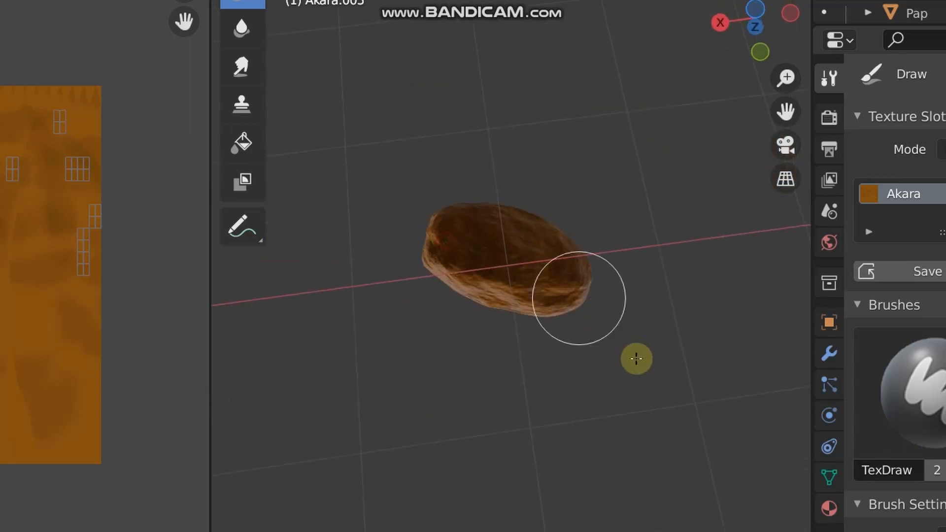
scroll(576, 353, "up", 5)
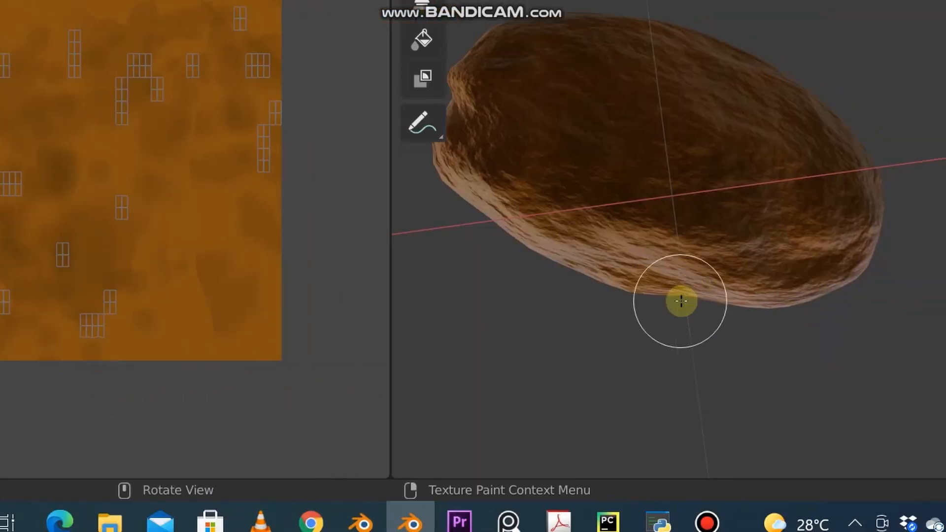
middle_click_drag(680, 300, 725, 64)
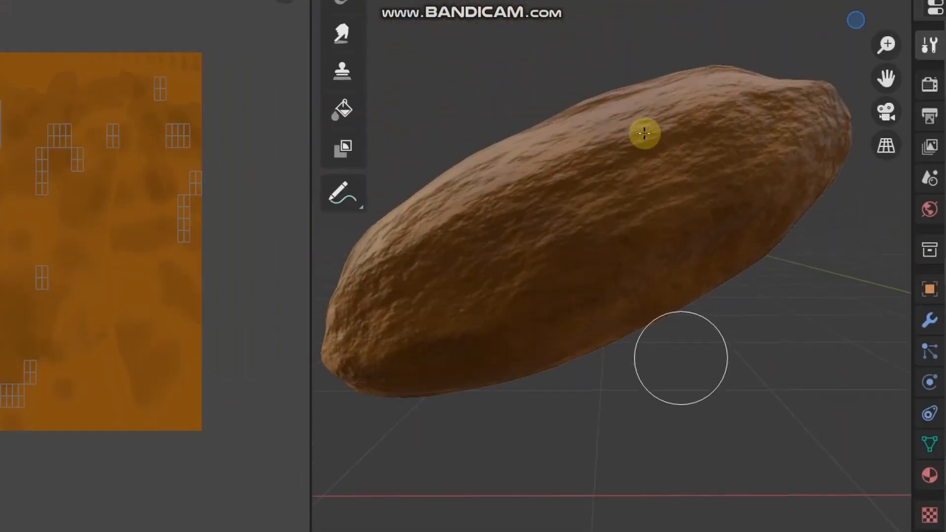
middle_click_drag(644, 133, 600, 176)
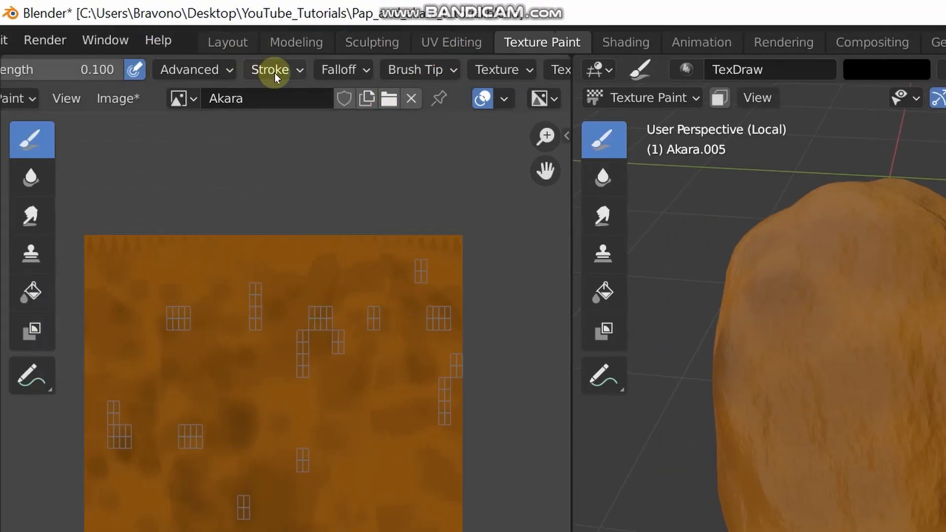
Lower the brush's stroke jitter and paint darker black streaks along the side of the akara piece.
left_click(274, 73)
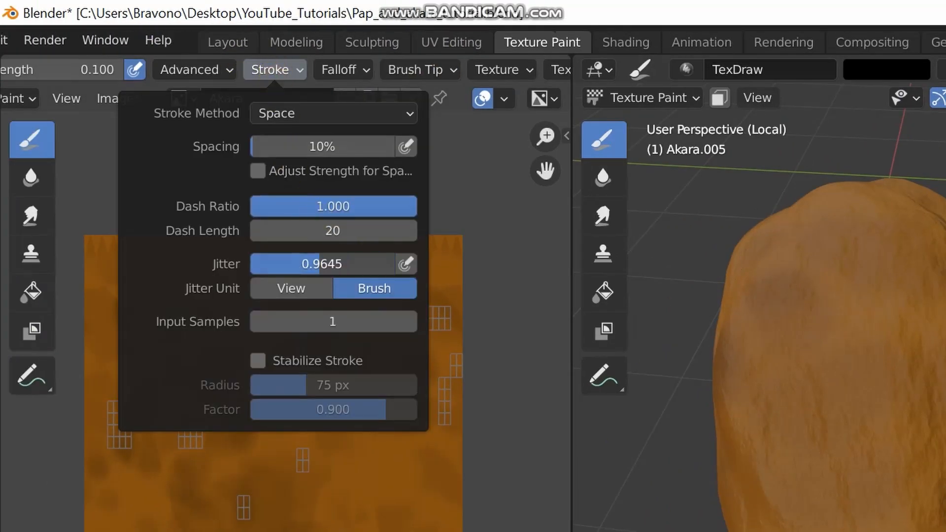
left_click_drag(379, 264, 251, 264)
mouse_move(521, 213)
left_mouse_down()
mouse_move(601, 399)
mouse_move(580, 133)
left_mouse_up()
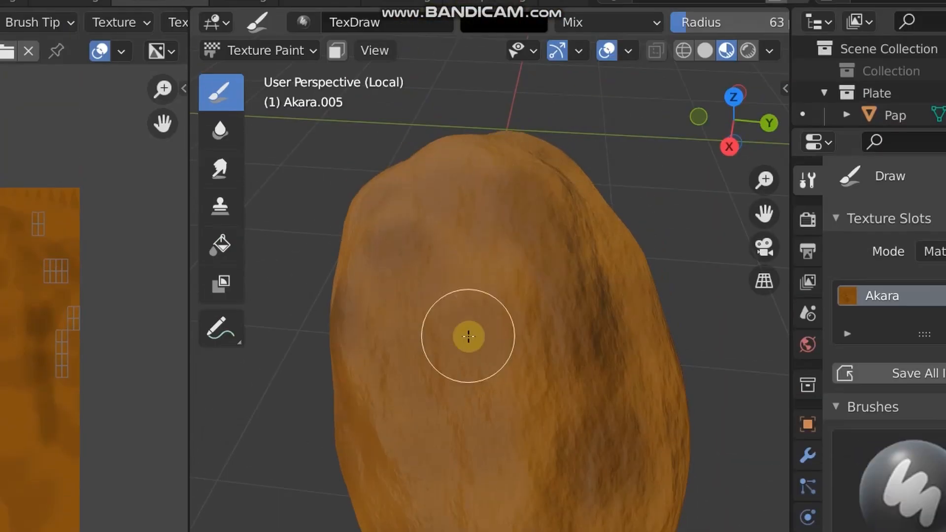
mouse_move(468, 337)
middle_mouse_down()
mouse_move(593, 203)
mouse_move(537, 314)
mouse_move(469, 340)
mouse_move(526, 296)
mouse_move(568, 185)
middle_mouse_up()
scroll(404, 315, "up", 4)
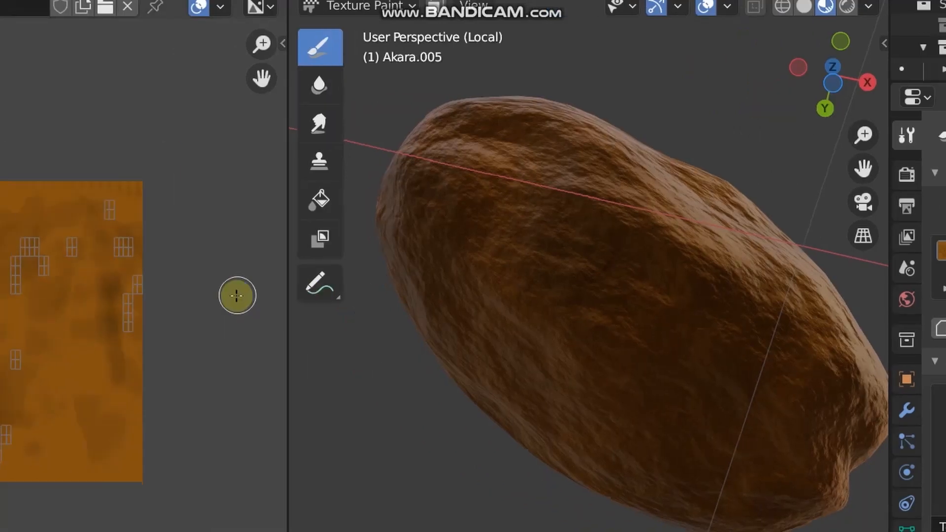
Check the painted Akara image and save its changes.
scroll(237, 295, "down", 4)
scroll(144, 298, "up", 3)
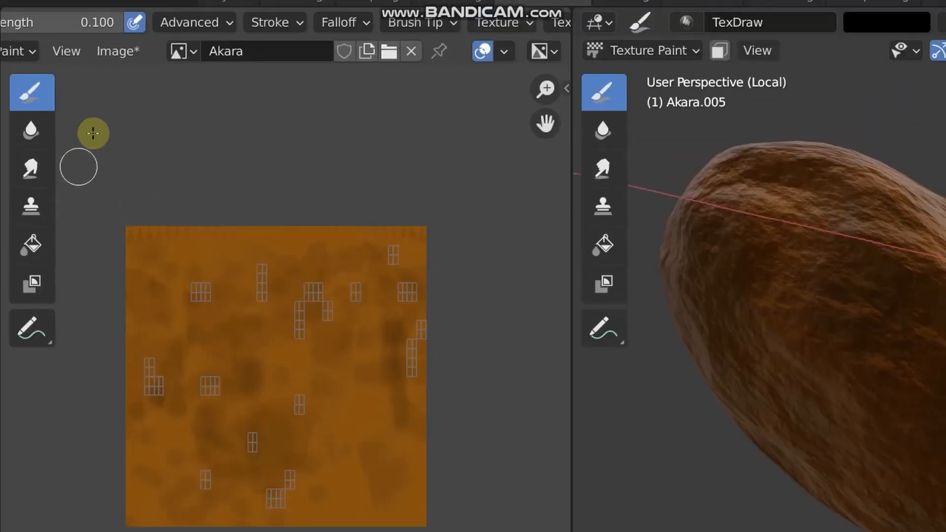
left_click(112, 98)
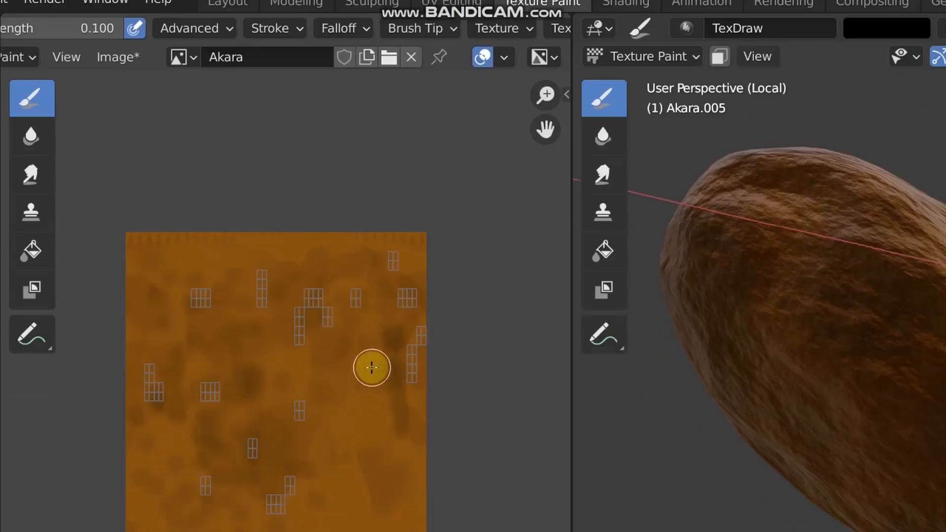
key("alt+s")
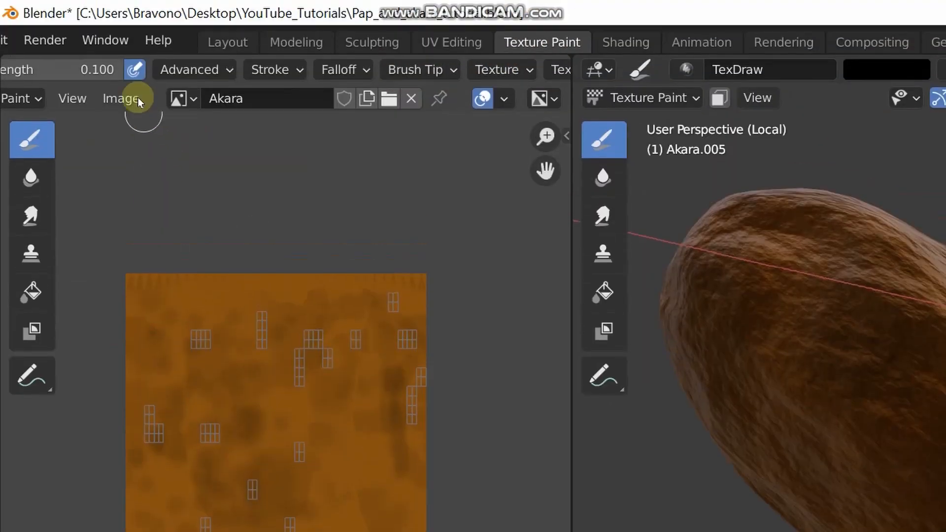
left_click(131, 98)
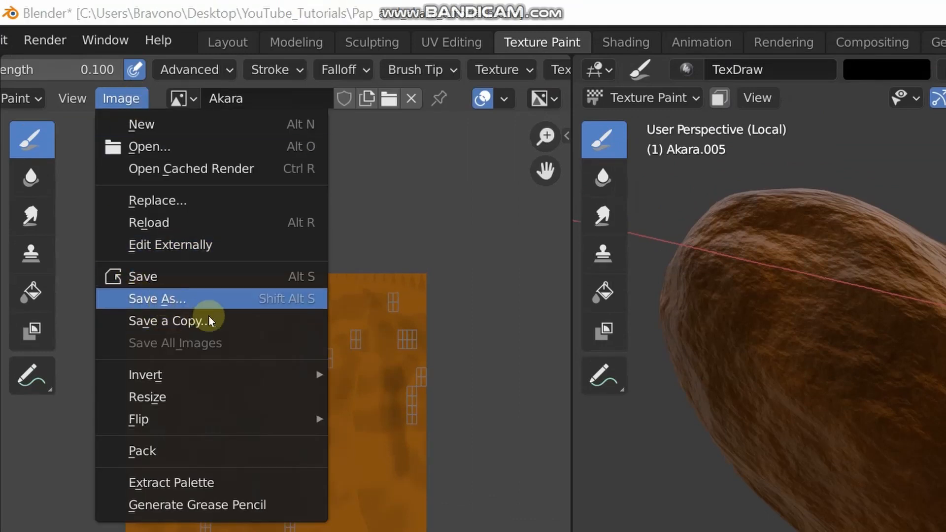
left_click(164, 300)
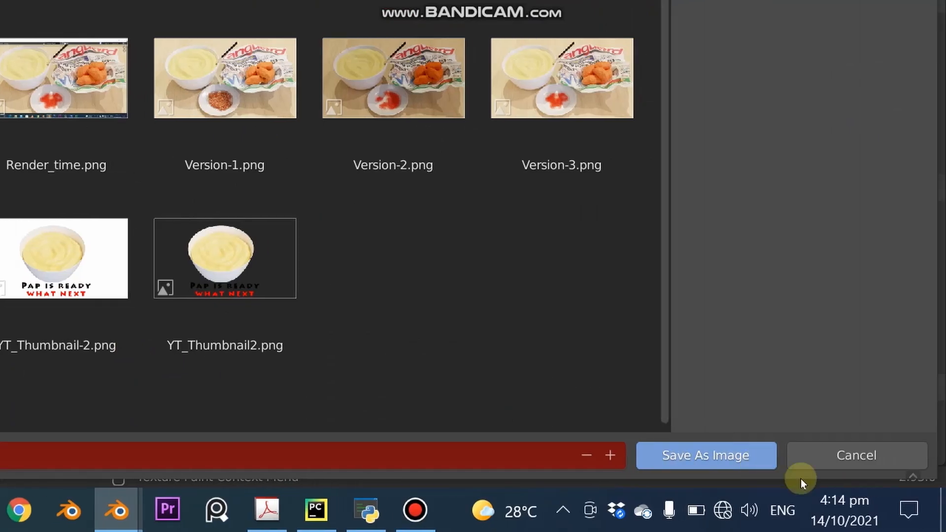
left_click(839, 462)
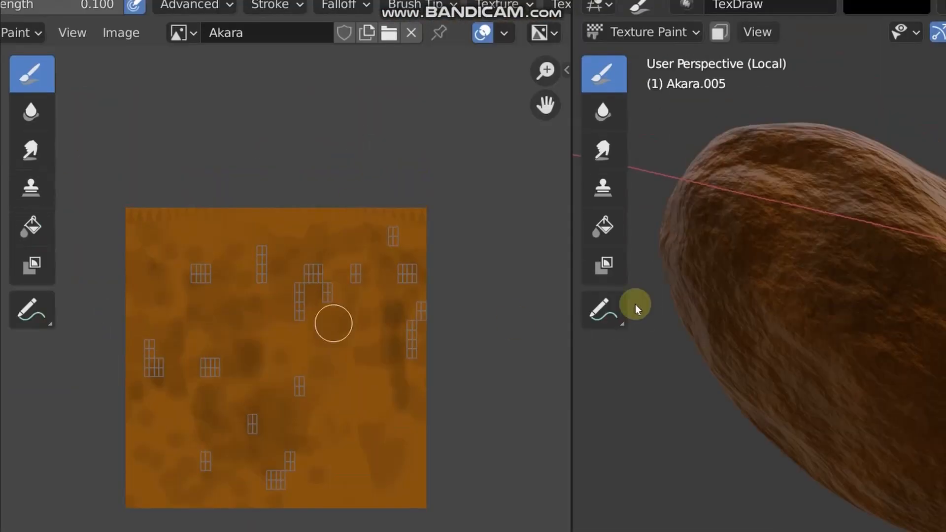
Check the top of the painted akara piece and save the Akara image to its existing file.
scroll(837, 270, "down", 3)
middle_click_drag(837, 270, 819, 387)
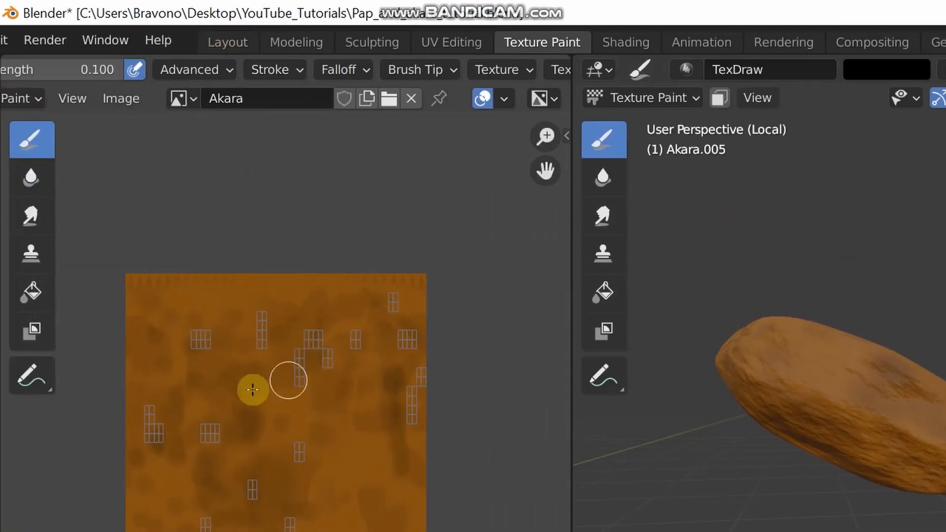
left_click(121, 98)
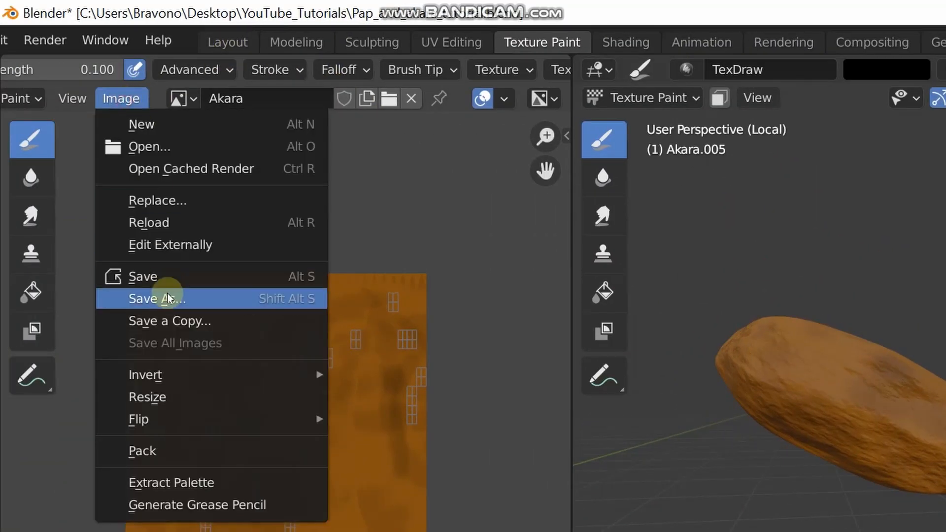
left_click(162, 273)
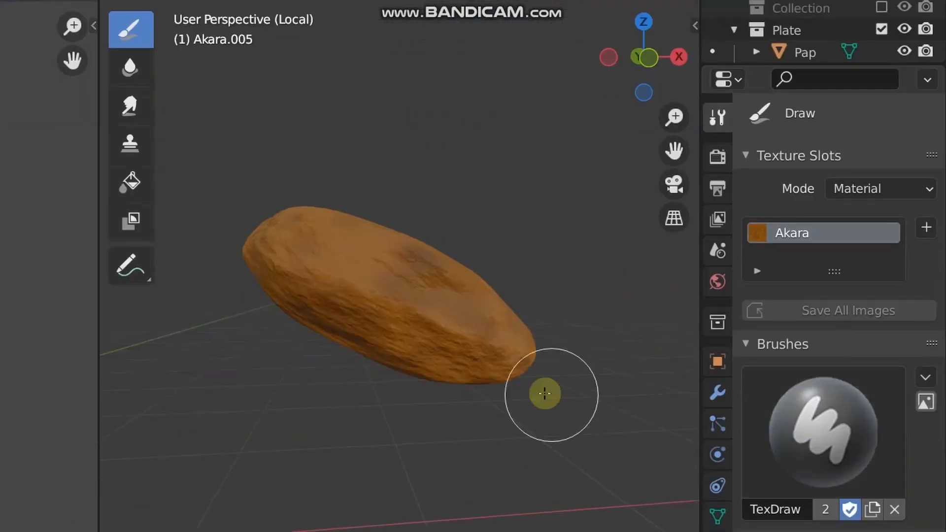
Examine the painted dark patches on the underside of the akara piece.
scroll(827, 425, "up", 3)
middle_click_drag(749, 417, 654, 405)
mouse_move(277, 251)
middle_mouse_down()
mouse_move(340, 380)
mouse_move(374, 397)
mouse_move(408, 340)
mouse_move(454, 123)
mouse_move(397, 231)
middle_mouse_up()
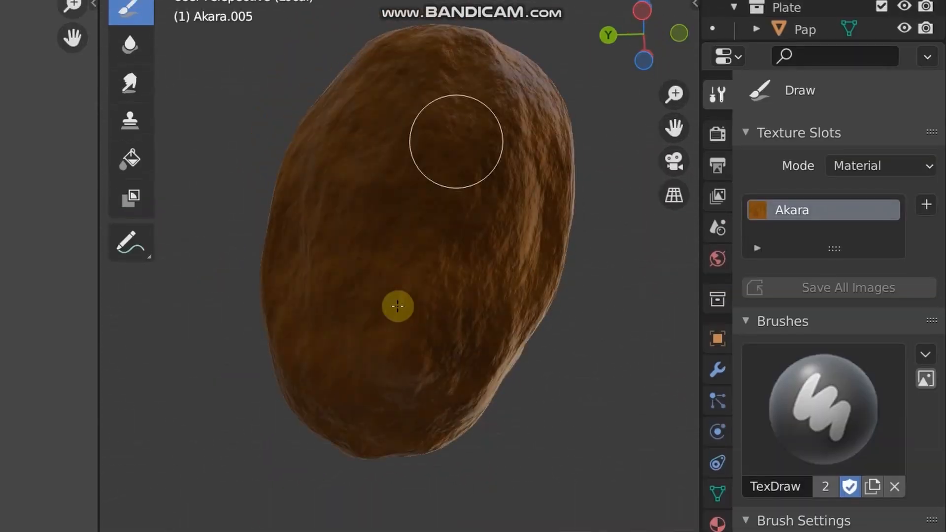
scroll(392, 317, "down", 3)
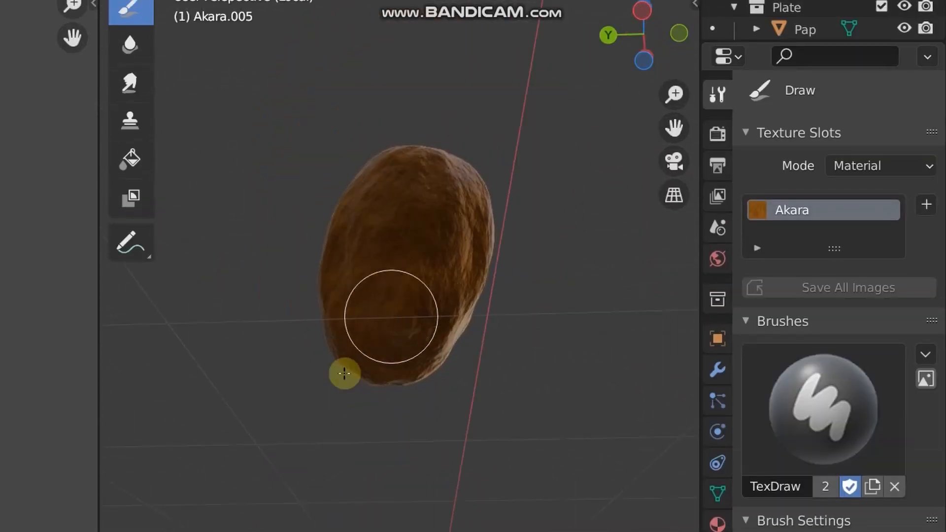
scroll(398, 211, "up", 1)
scroll(375, 387, "down", 2)
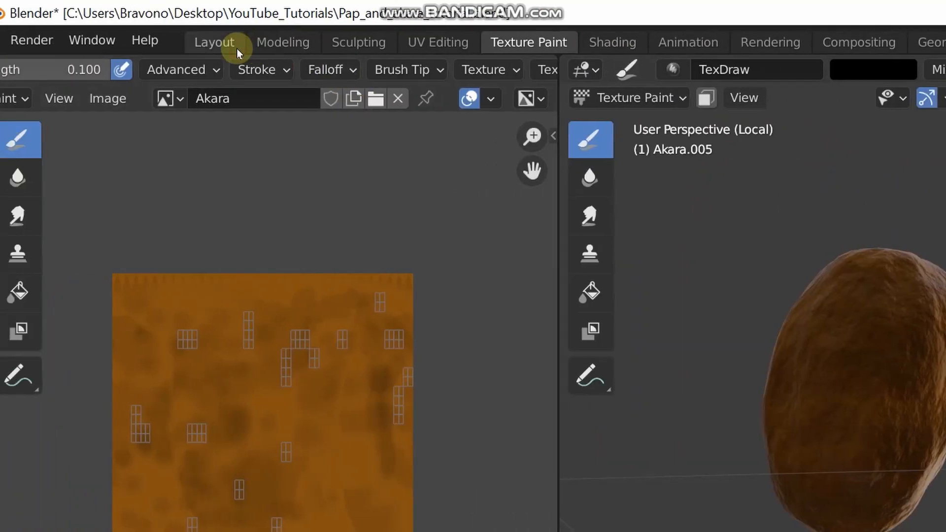
Switch to the Layout workspace and examine the textured akara pieces on the newspaper up close.
left_click(235, 45)
scroll(567, 369, "down", 2)
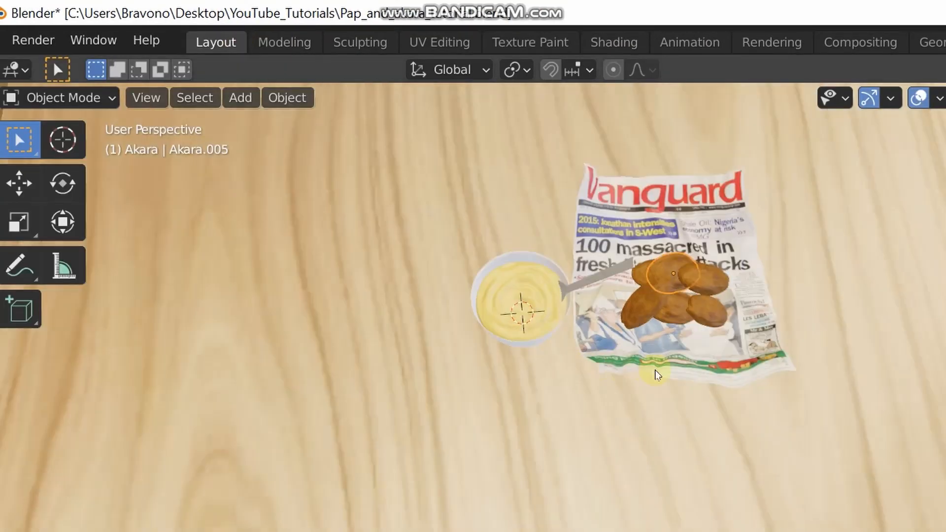
scroll(833, 318, "up", 3)
middle_click_drag(914, 278, 720, 332, "shift")
scroll(720, 332, "up", 1)
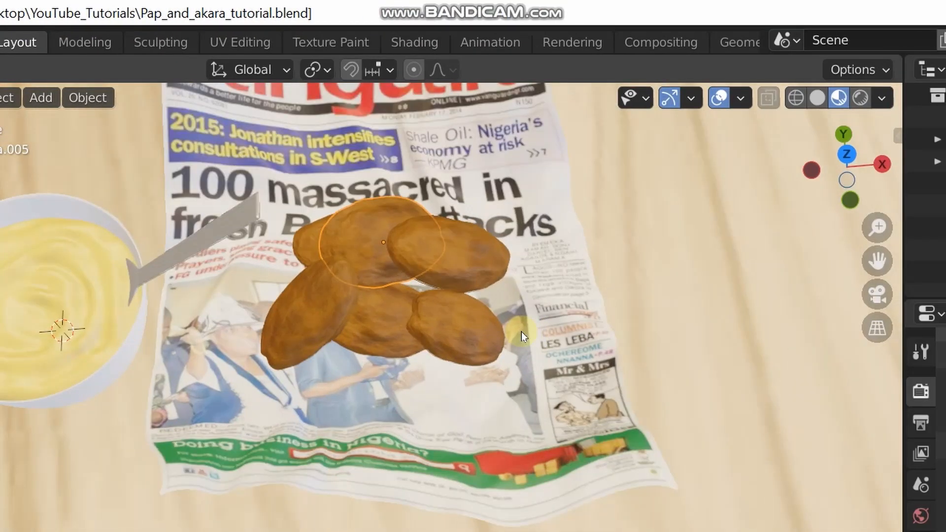
scroll(521, 332, "up", 2)
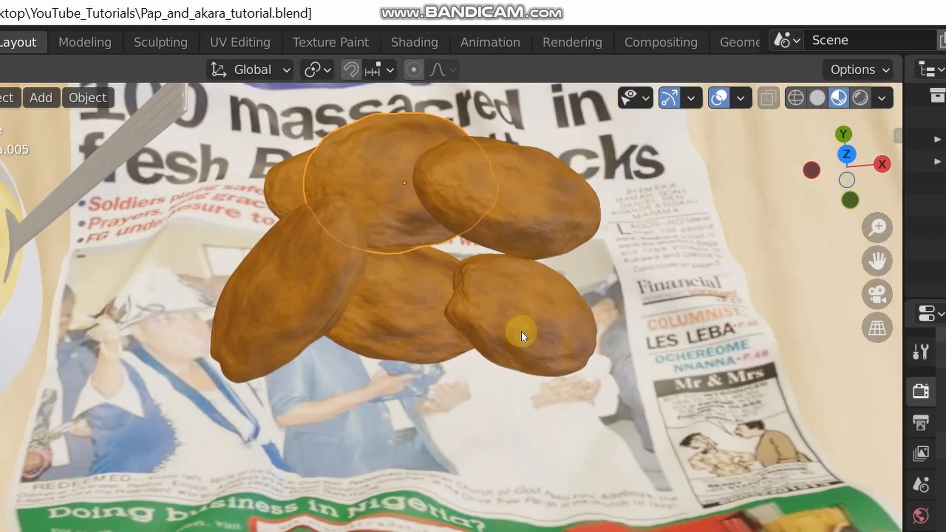
scroll(521, 332, "down", 4)
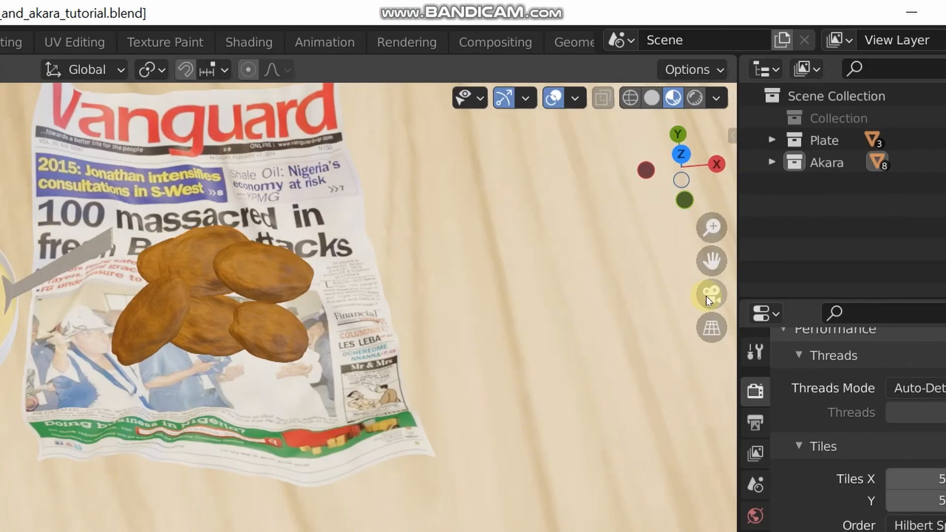
View the scene through the camera and compare it with a free view of the table.
left_click(709, 296)
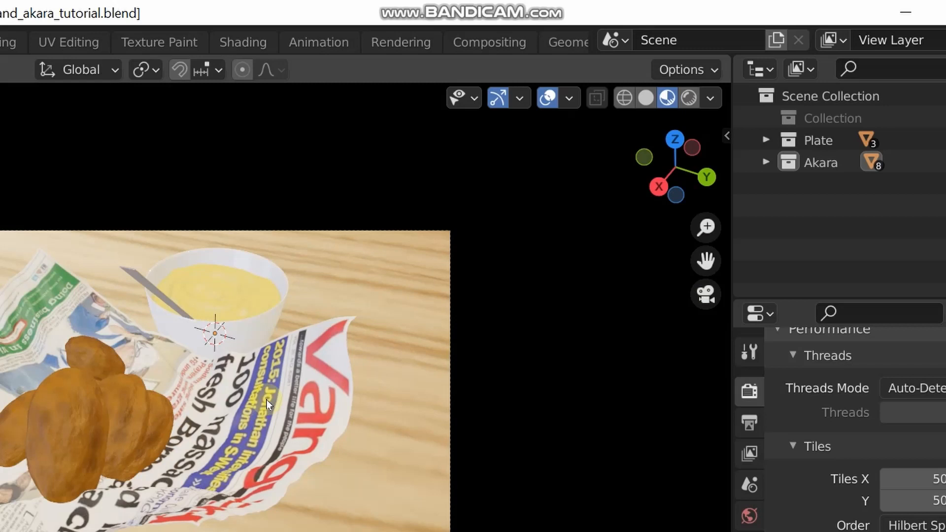
scroll(267, 400, "down", 1)
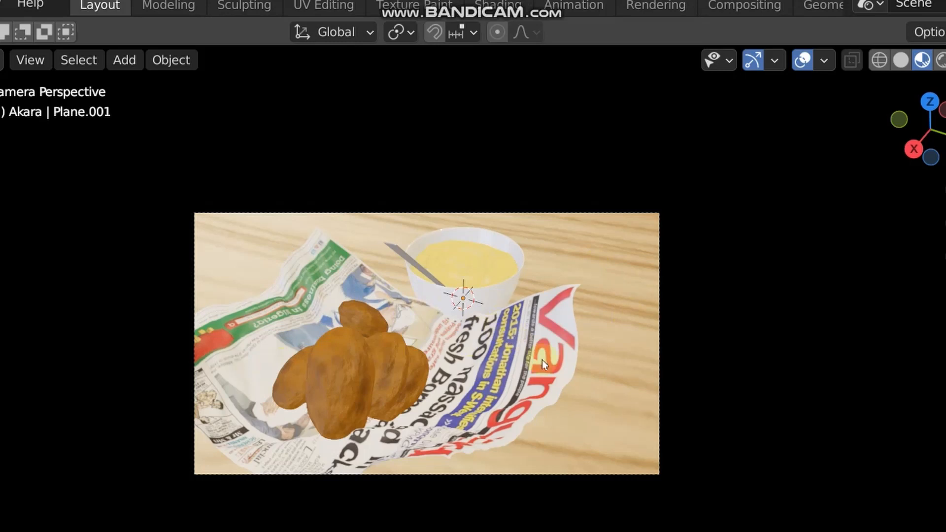
middle_click_drag(502, 365, 501, 364)
scroll(501, 348, "down", 5)
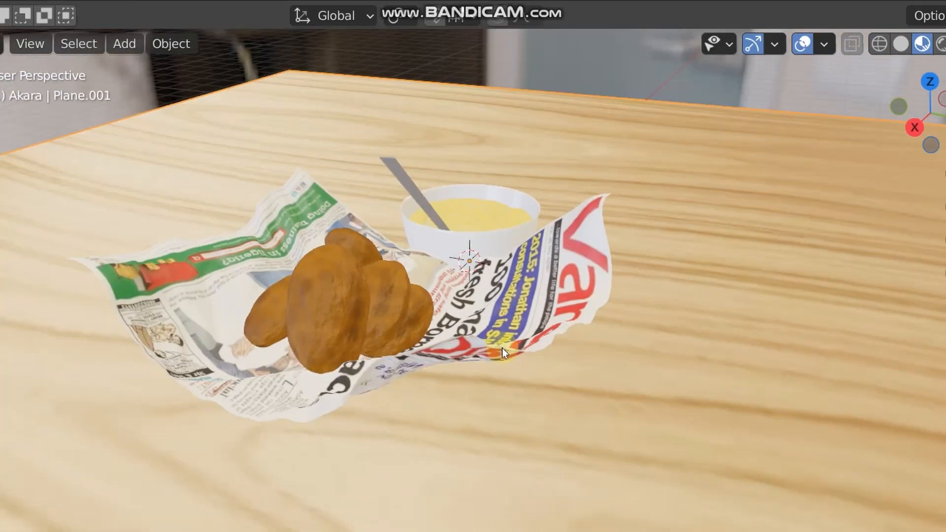
key("KP_0")
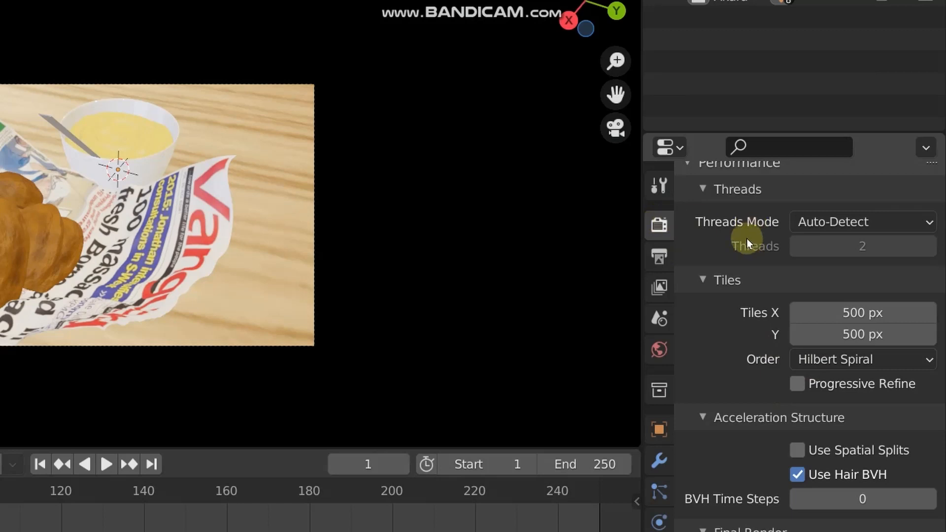
Set the scene's render engine to Eevee and open the render commands.
scroll(812, 285, "up", 20)
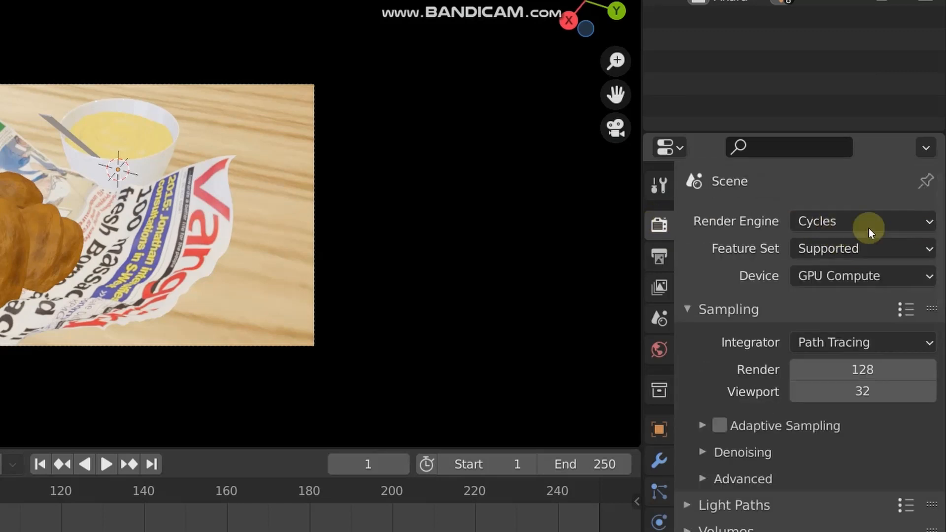
left_click(847, 220)
left_click(839, 223)
left_click(829, 224)
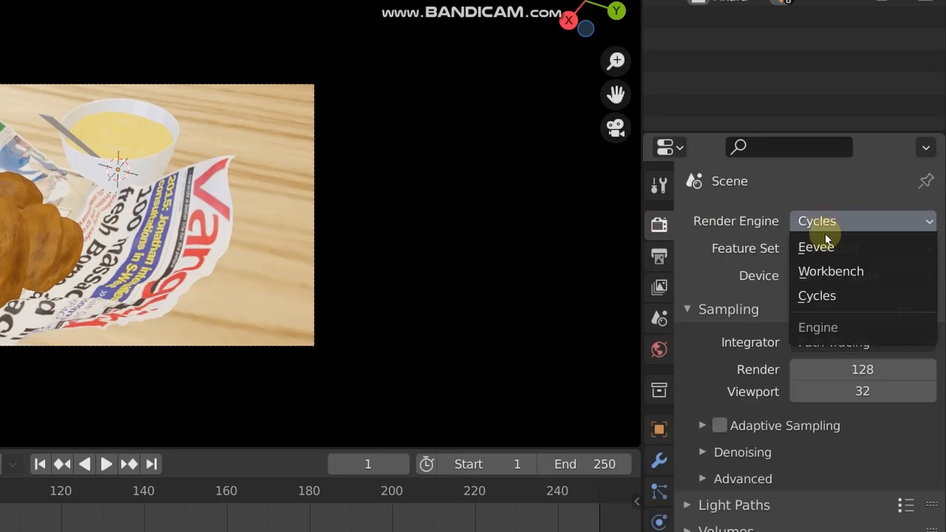
left_click(814, 247)
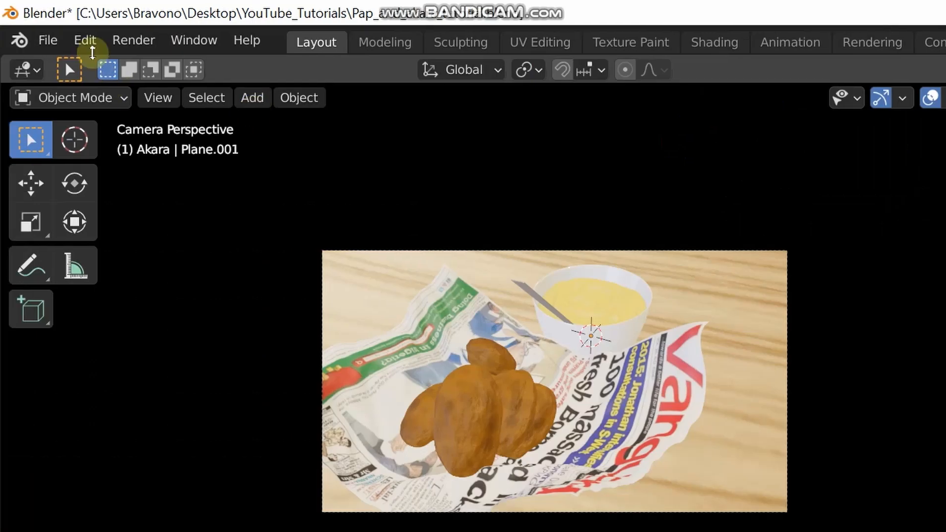
left_click(132, 41)
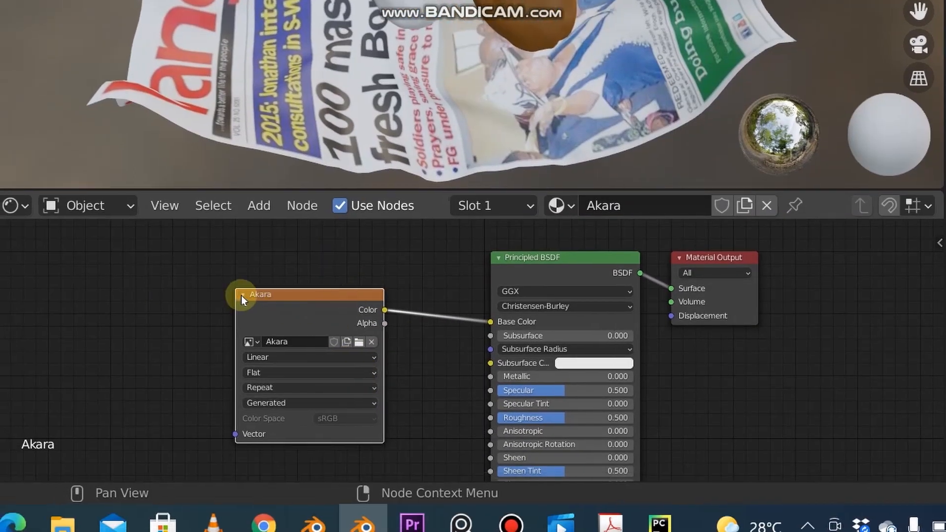
left_click(224, 330)
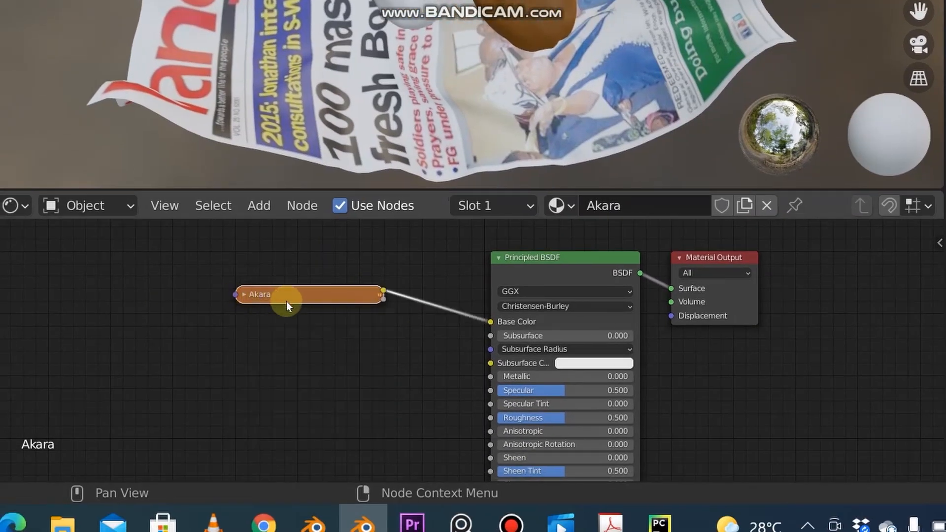
left_click(245, 295)
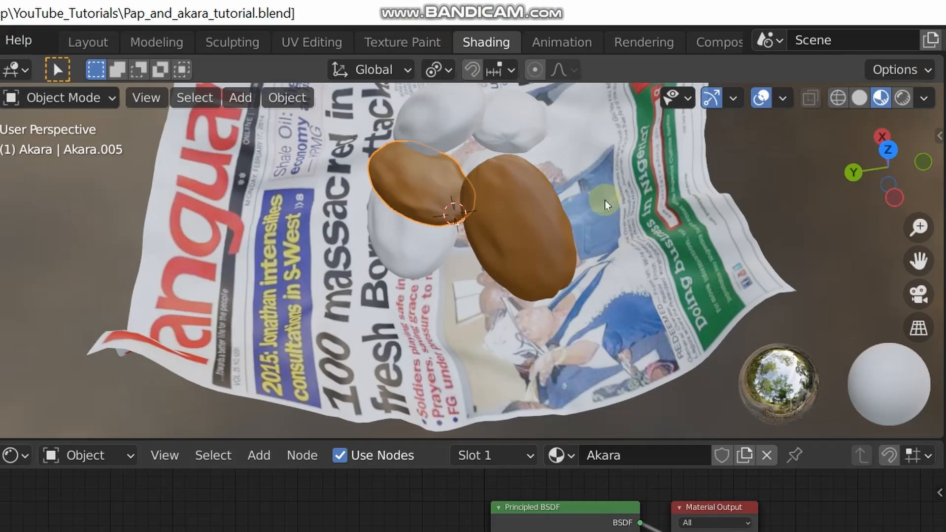
scroll(566, 226, "up", 4)
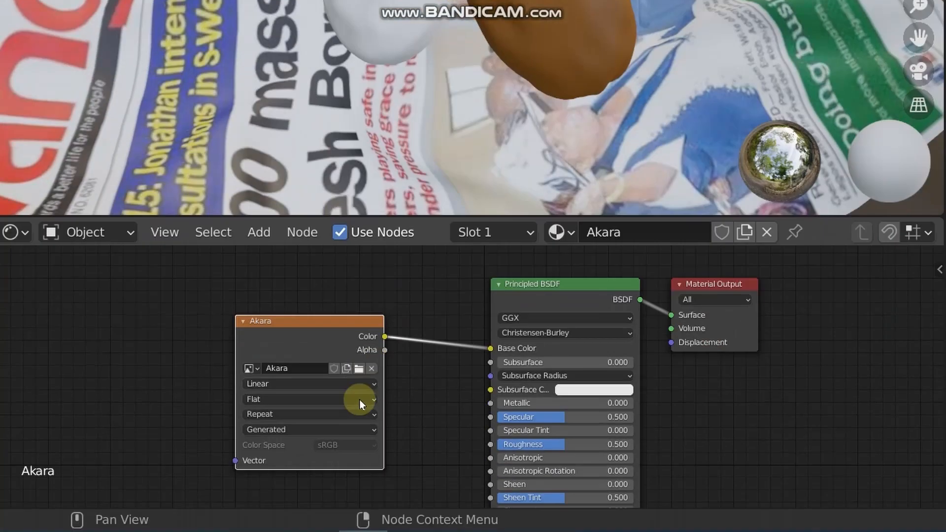
Add a Noise Texture node below the Akara image node in the Akara material.
scroll(324, 423, "down", 2)
scroll(324, 421, "up", 1)
middle_click_drag(321, 396, 314, 277)
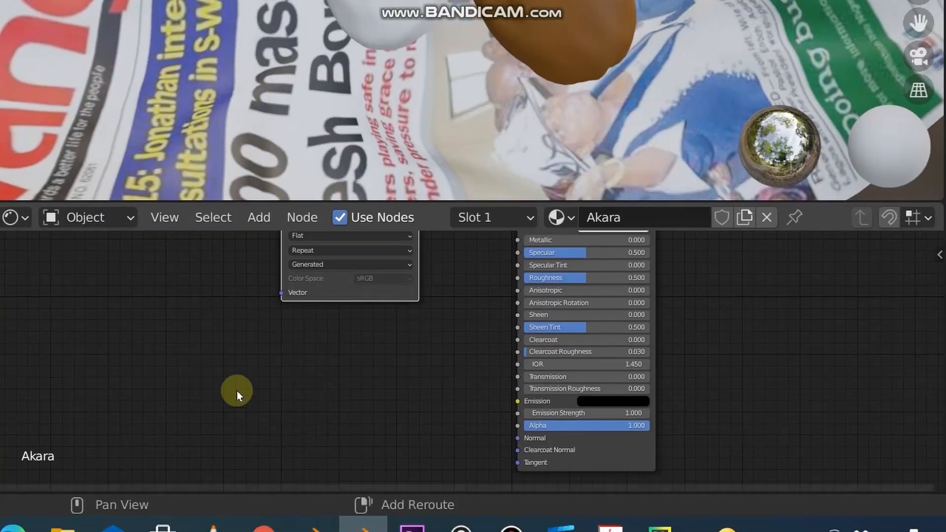
key("shift+a")
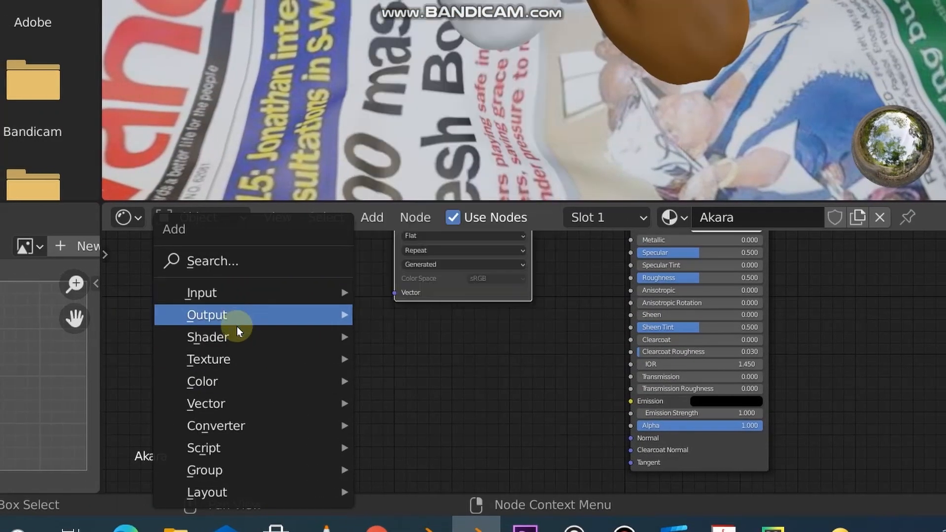
mouse_move(245, 359)
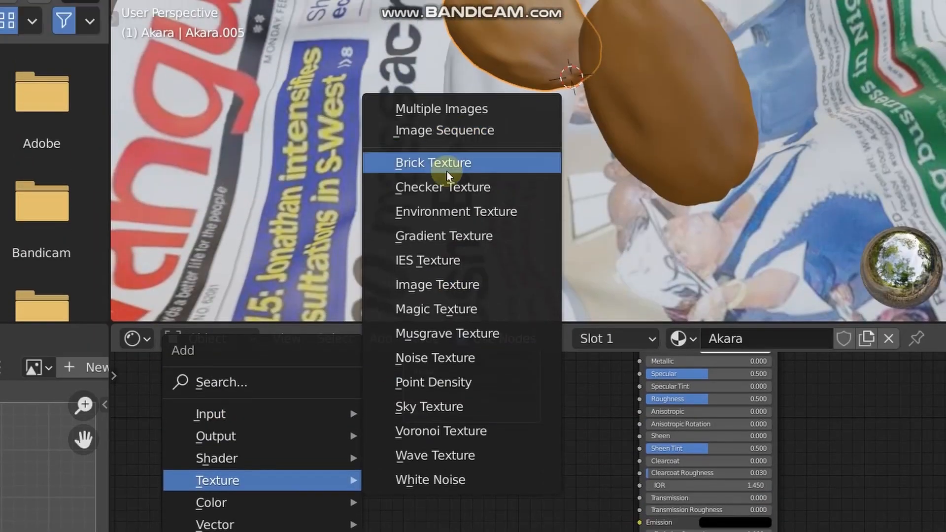
left_click(430, 356)
left_click(419, 507)
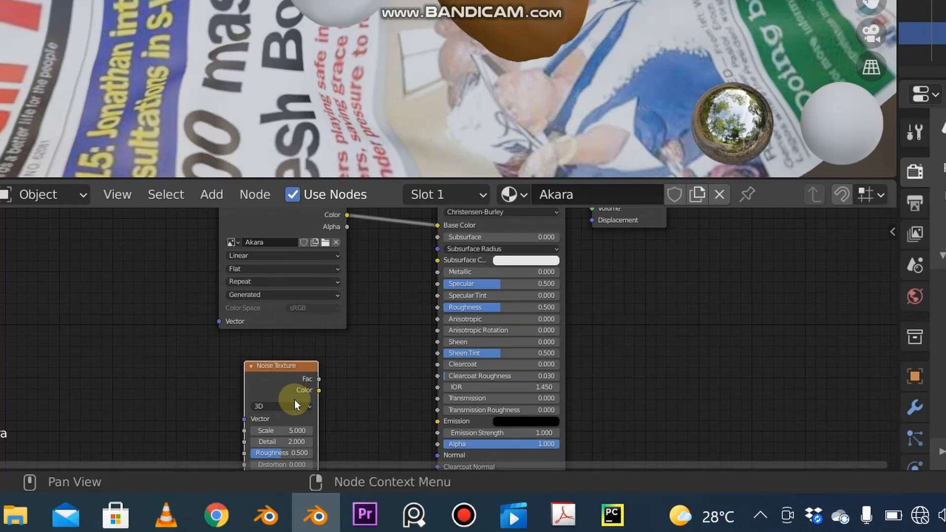
Preview the Noise Texture's Fac output on the akara pieces and inspect the pattern up close.
left_click(286, 395, "ctrl+shift")
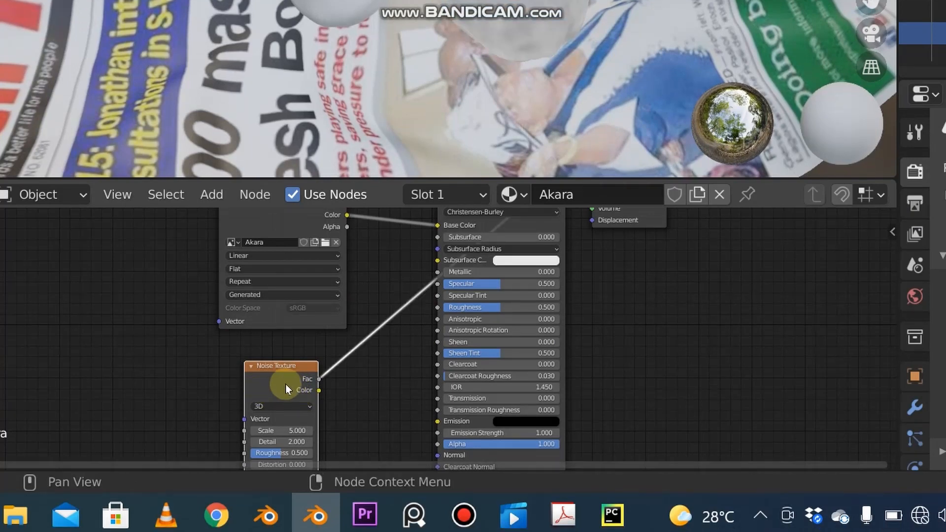
scroll(581, 135, "up", 2)
middle_click_drag(580, 134, 574, 216)
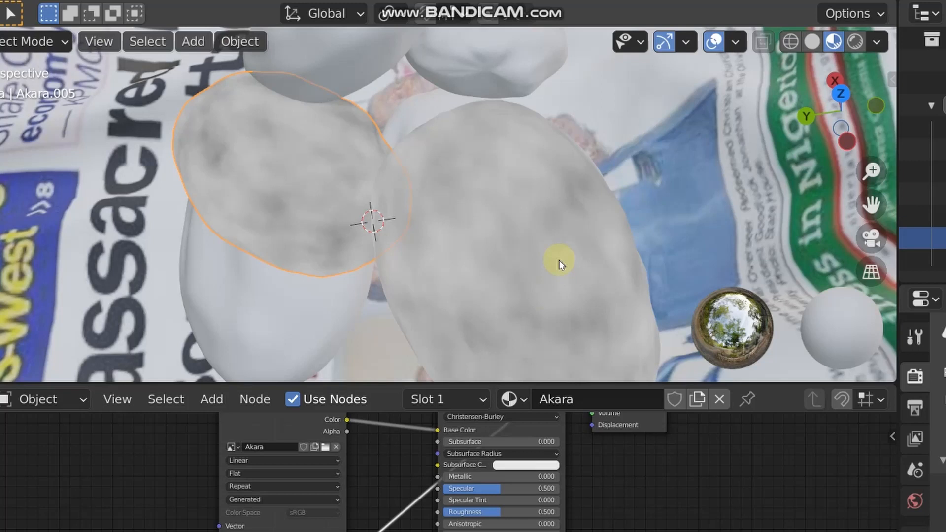
scroll(298, 199, "up", 3)
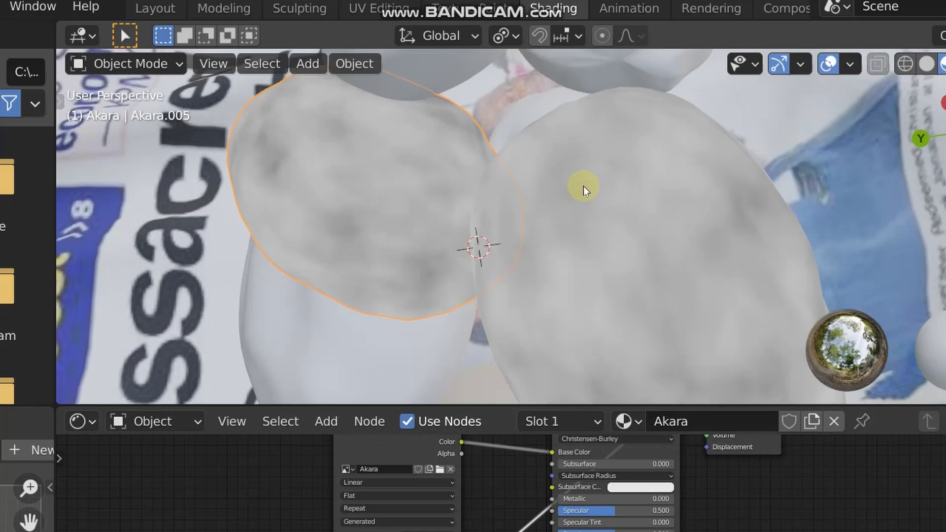
scroll(577, 400, "down", 2)
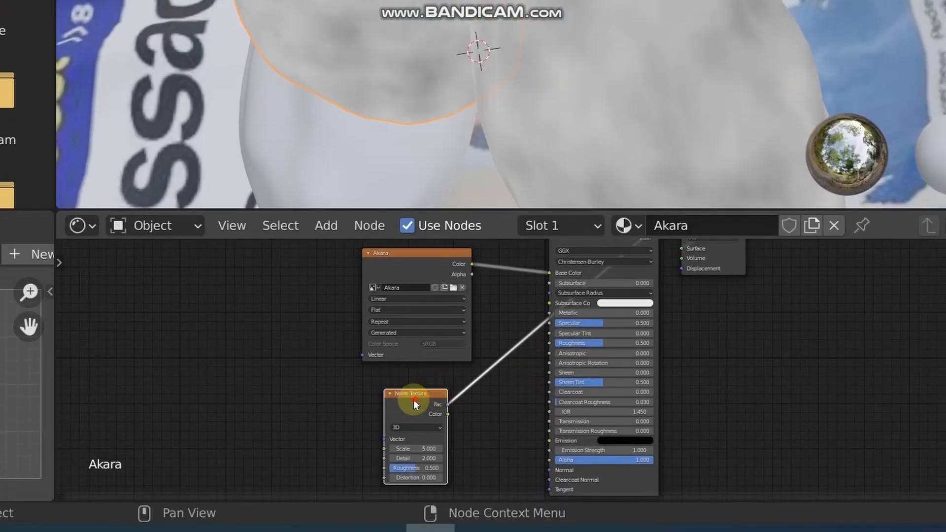
Move the Noise Texture node farther from the Principled BSDF and cut its preview link.
left_click_drag(412, 438, 321, 452)
left_click_drag(321, 398, 323, 403)
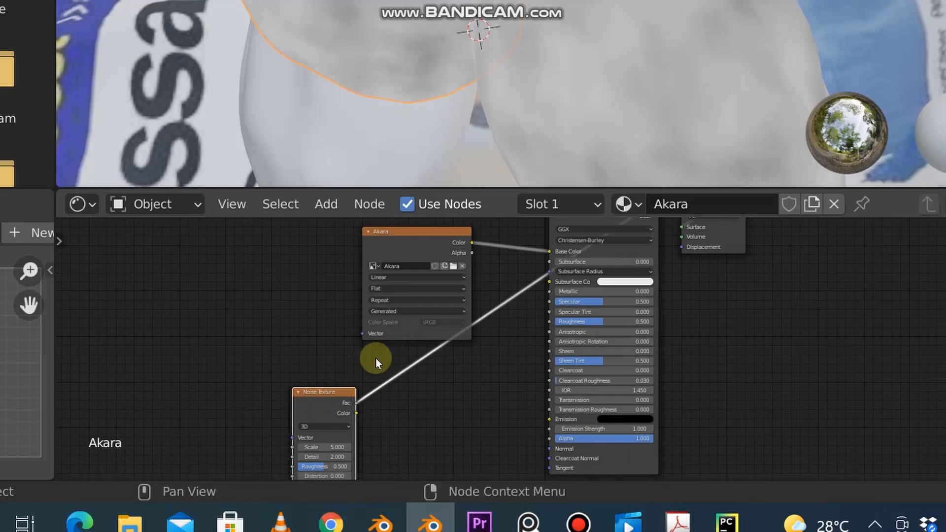
left_click_drag(378, 361, 441, 429, "ctrl")
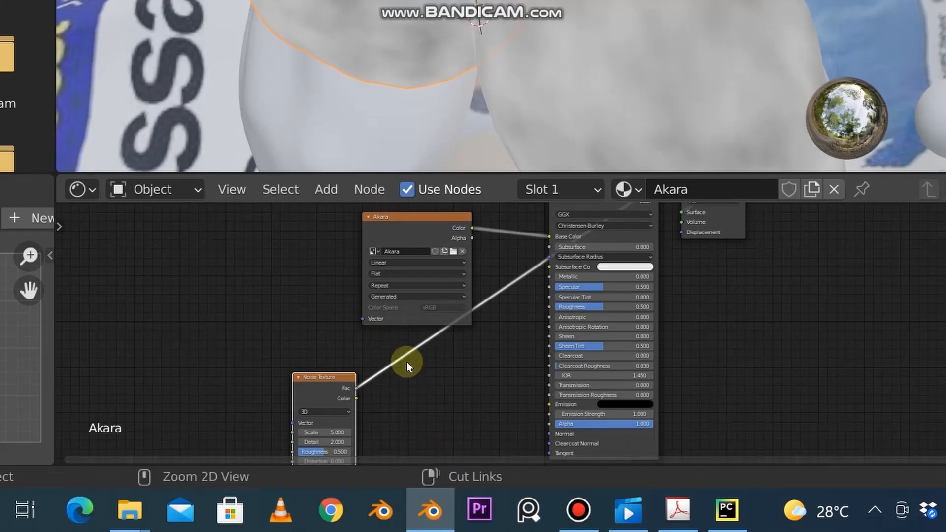
right_click_drag(445, 432, 446, 431, "ctrl")
middle_click_drag(422, 394, 443, 318)
scroll(665, 322, "up", 1)
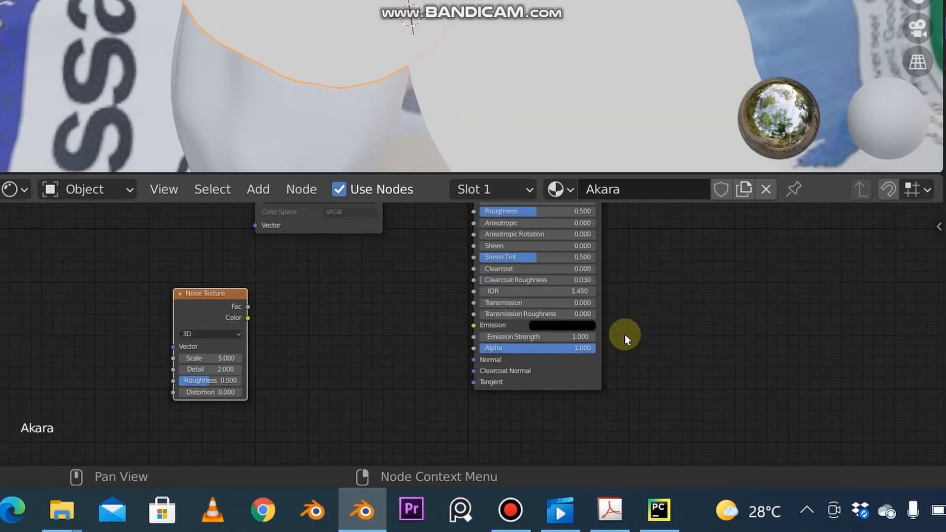
Add a Displacement node beside the Noise Texture and connect the noise's Fac output to its Height input.
key("shift+a")
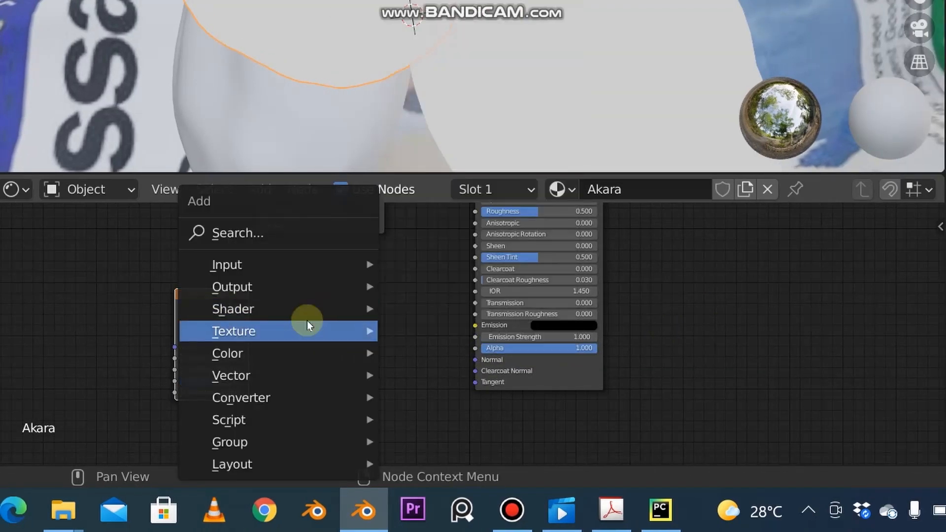
mouse_move(292, 375)
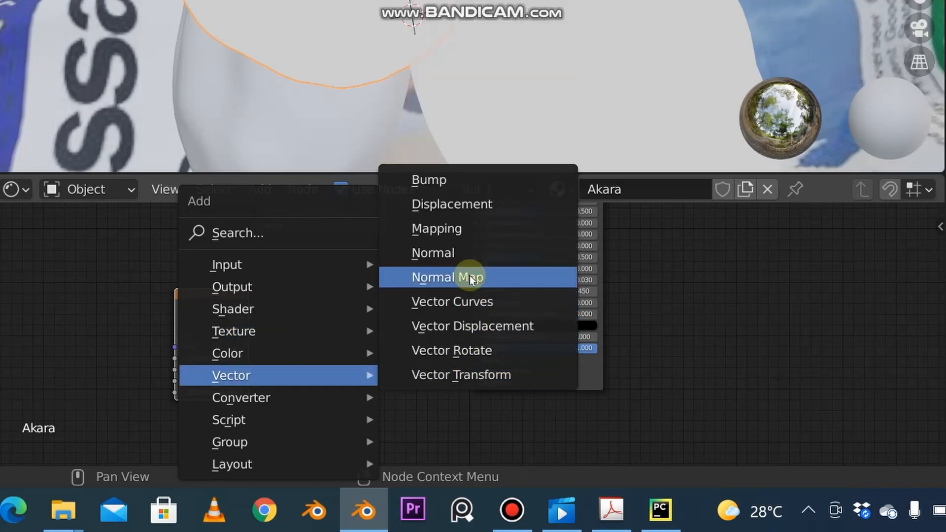
left_click(469, 208)
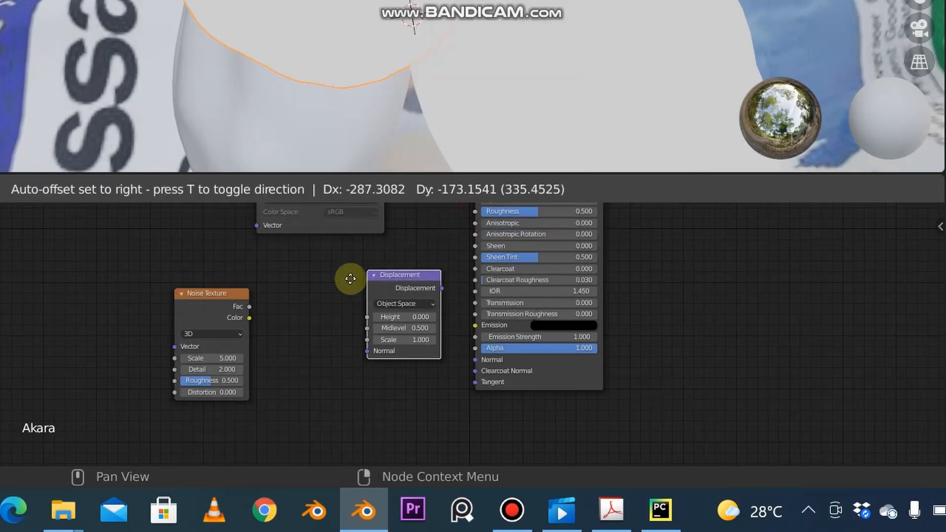
left_click(328, 306)
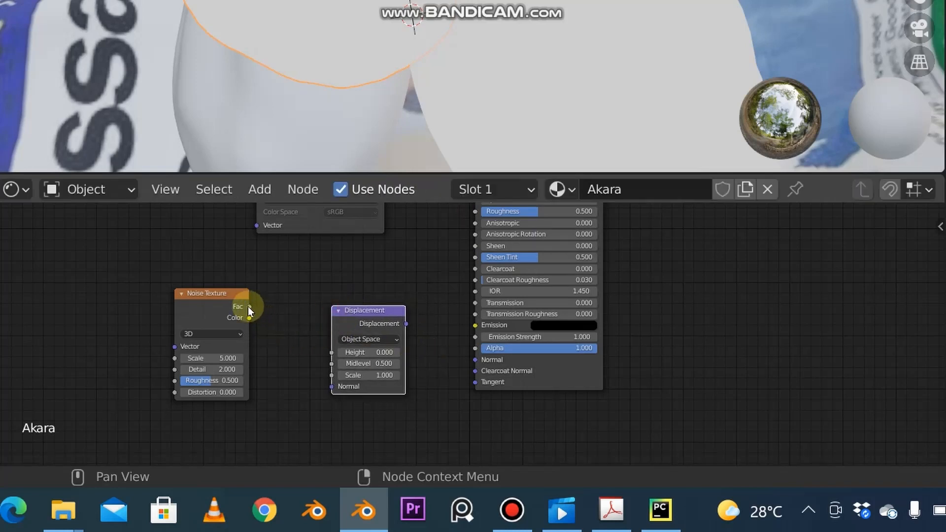
left_click_drag(249, 308, 332, 351)
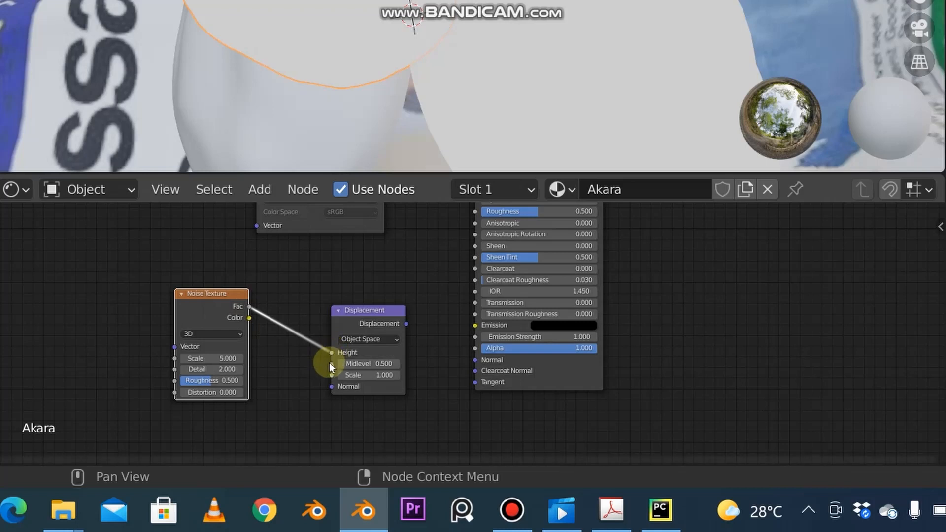
Move the Material Output node away from the Viewer node into the free space beside the Principled BSDF.
scroll(728, 325, "down", 1)
middle_click_drag(713, 352, 563, 465)
scroll(523, 297, "up", 1)
left_click_drag(477, 224, 582, 311)
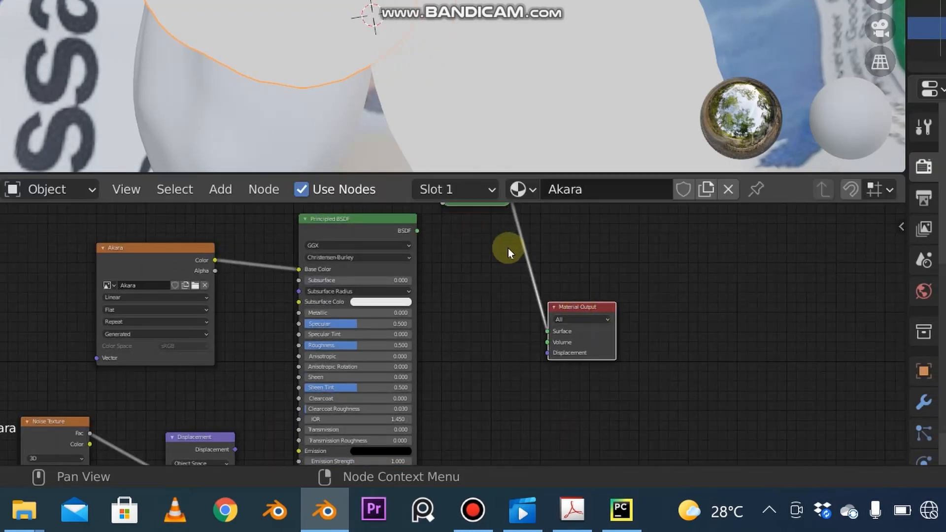
Remove the Viewer node and connect the Principled BSDF output to the Material Output's Surface input.
scroll(506, 247, "down", 1)
left_click(479, 214)
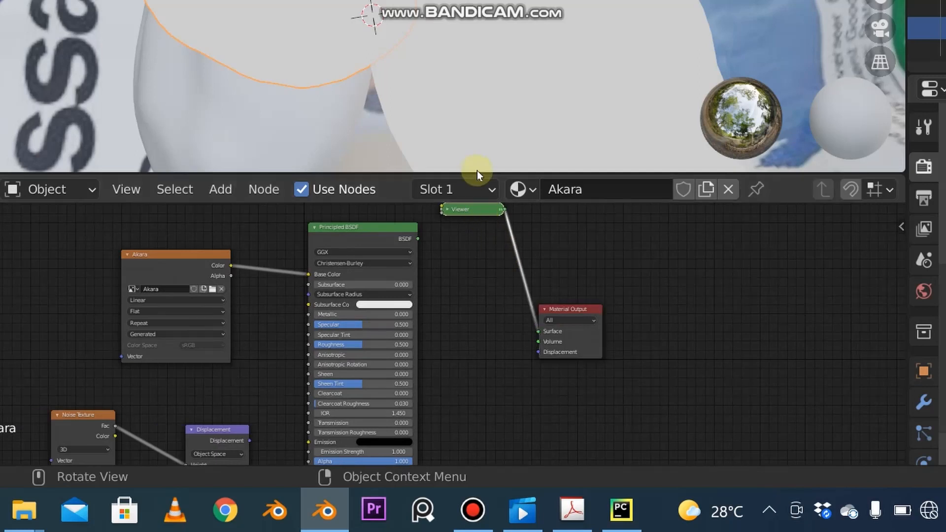
key("Delete")
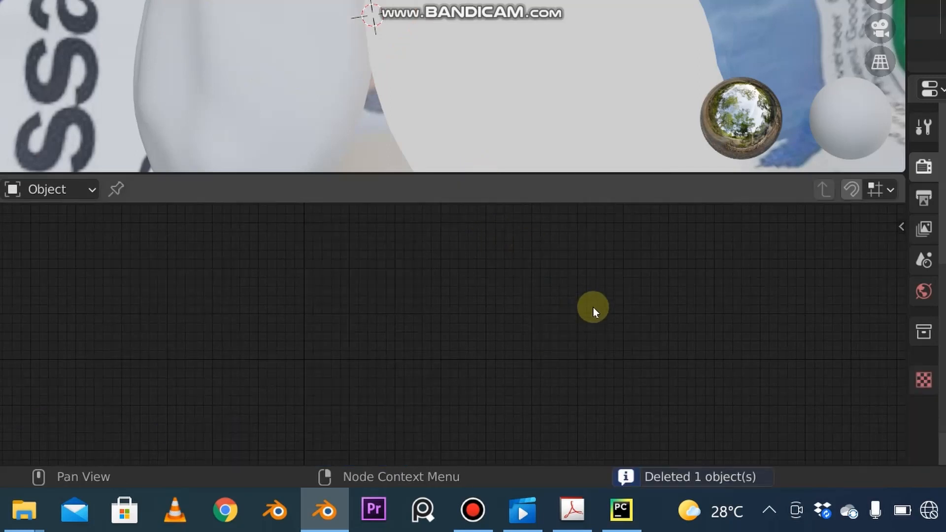
key("ctrl+z")
left_click_drag(420, 238, 537, 331)
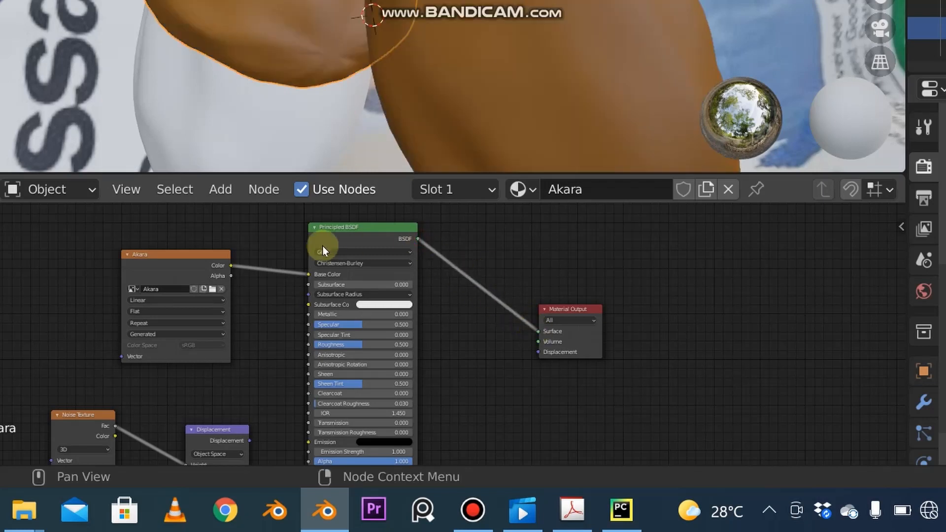
Connect the Displacement node's output to the Material Output's Displacement input.
middle_click_drag(273, 381, 289, 318)
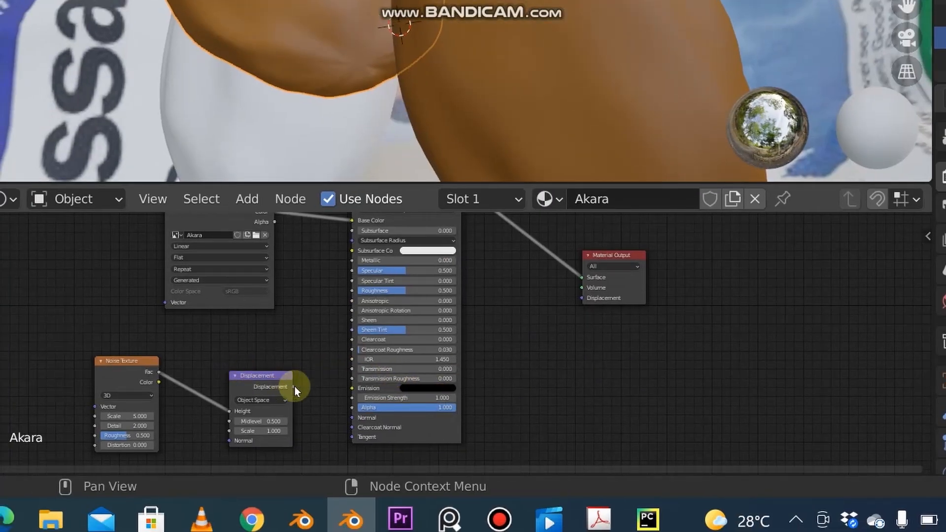
left_click_drag(265, 516, 324, 518)
left_click_drag(351, 387, 586, 300)
left_click_drag(581, 297, 582, 298)
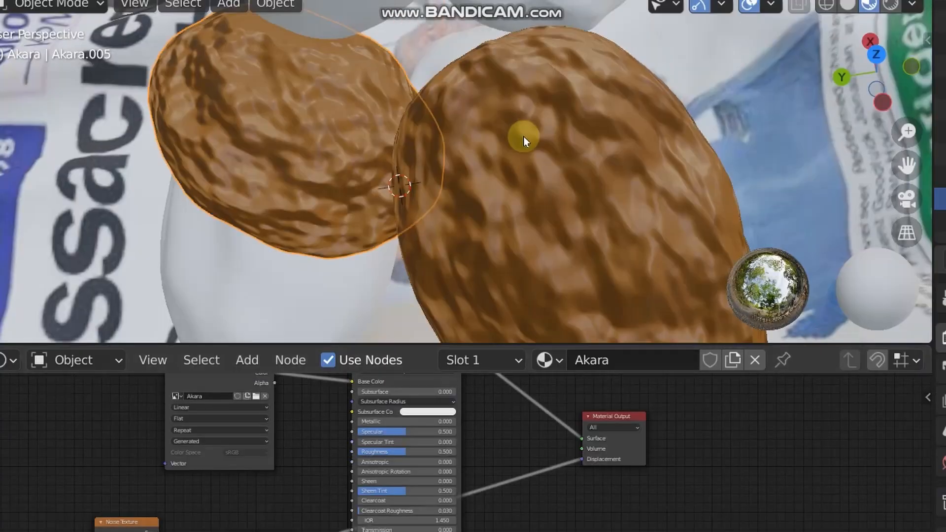
Isolate the selected akara piece, Akara.005, in local view and look at it through the camera.
middle_click_drag(525, 143, 624, 119)
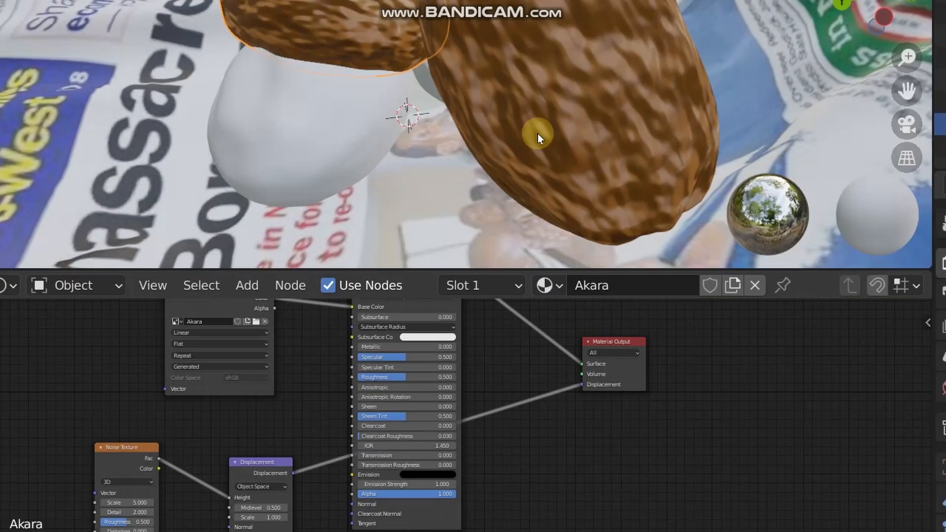
key("KP_Divide")
scroll(459, 134, "up", 3)
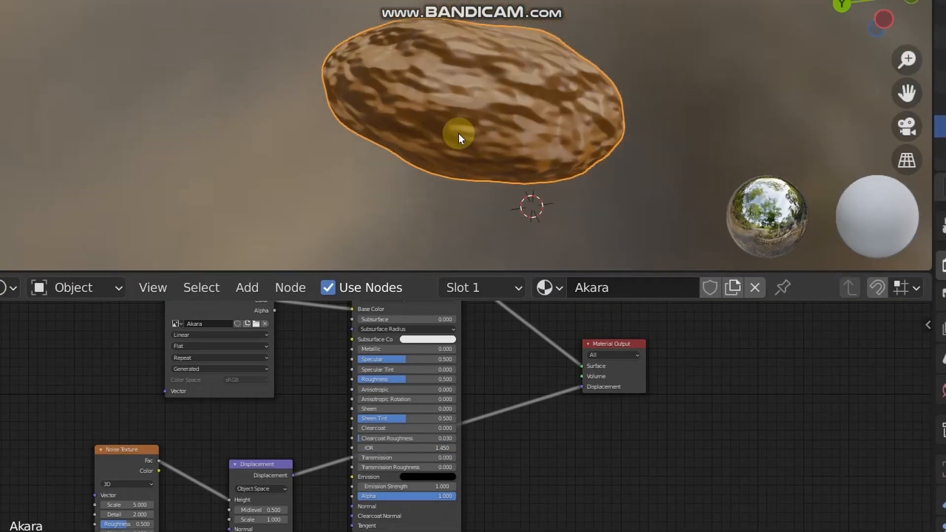
key("KP_0")
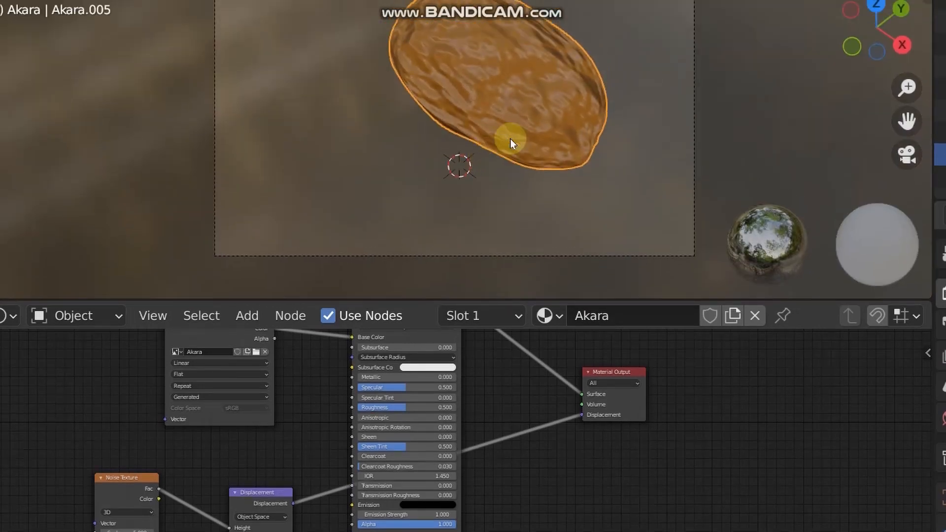
Lock the camera to the view and frame the isolated akara piece inside the camera border.
key("q")
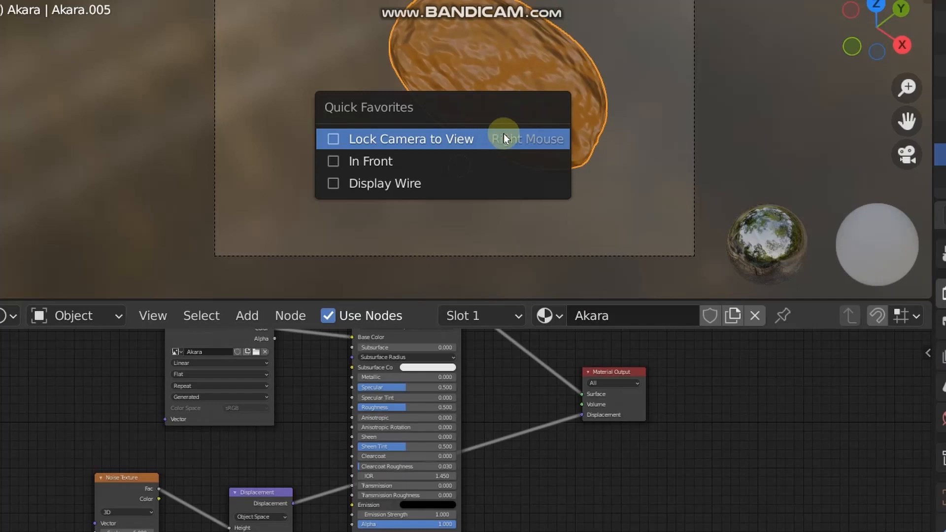
left_click(503, 134)
key("n")
scroll(813, 201, "down", 3)
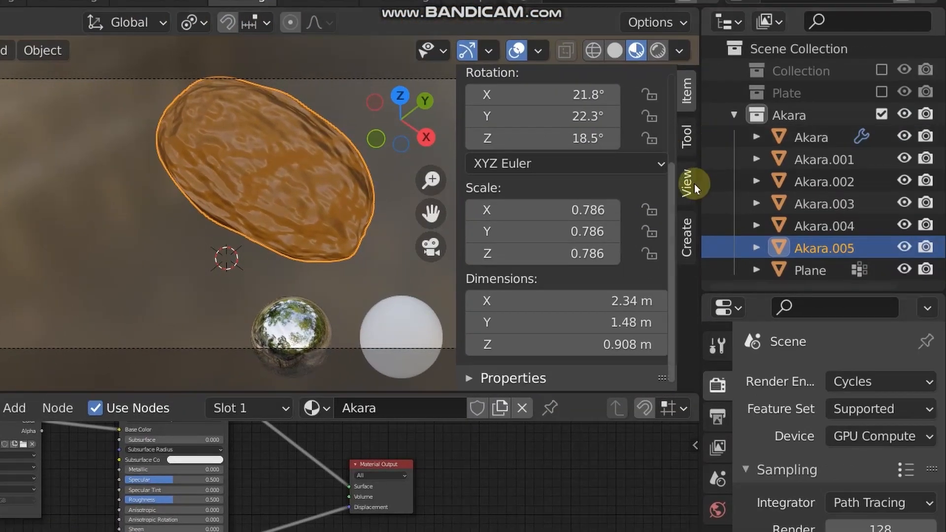
left_click(885, 160)
scroll(882, 167, "down", 1)
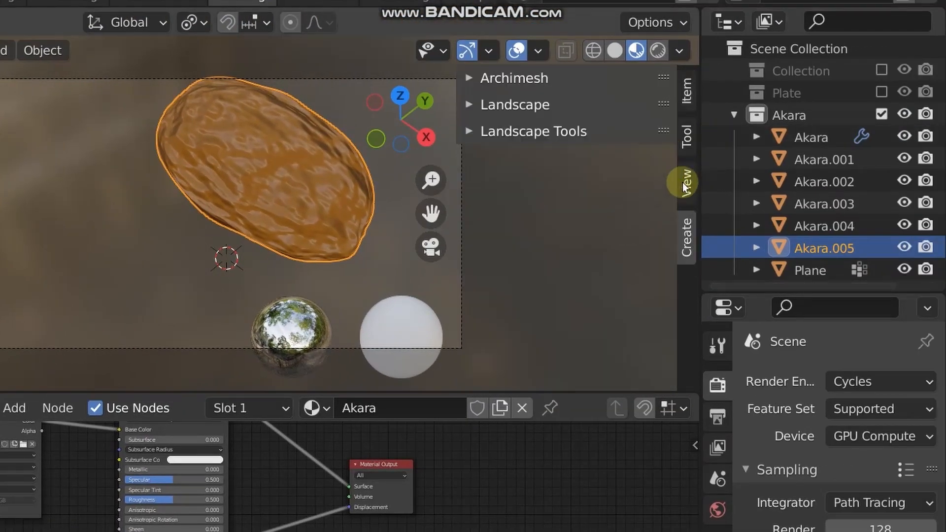
left_click(684, 183)
left_click(562, 354)
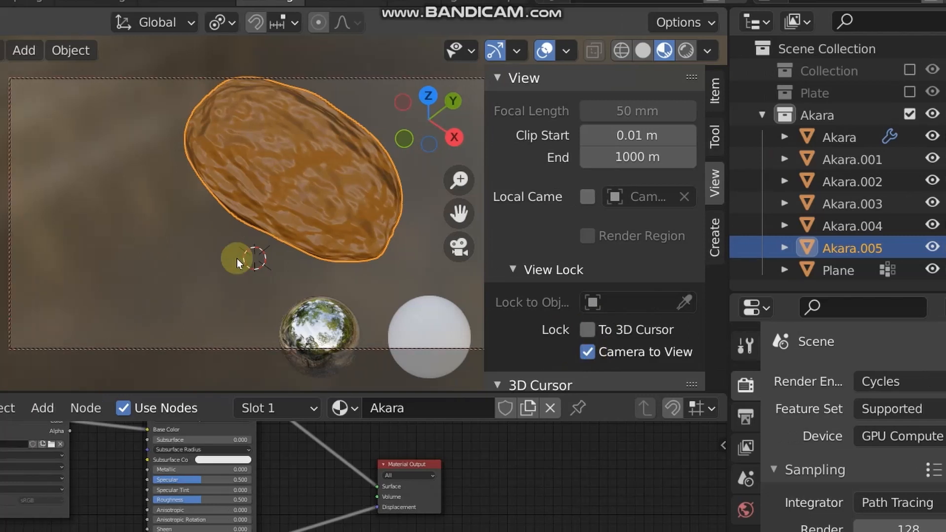
key("n")
middle_click_drag(355, 217, 302, 253)
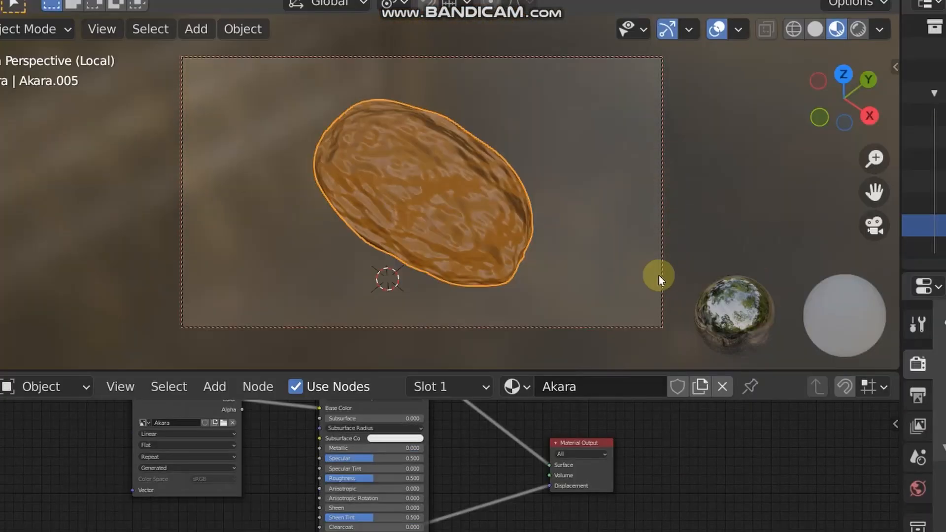
Enable the collection that holds the camera and light, and select the camera.
left_click(658, 201)
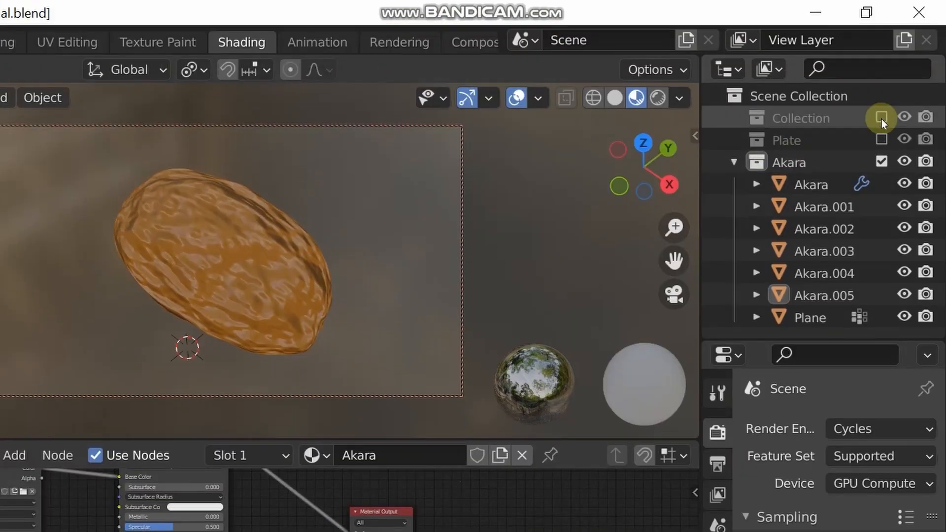
left_click(881, 117)
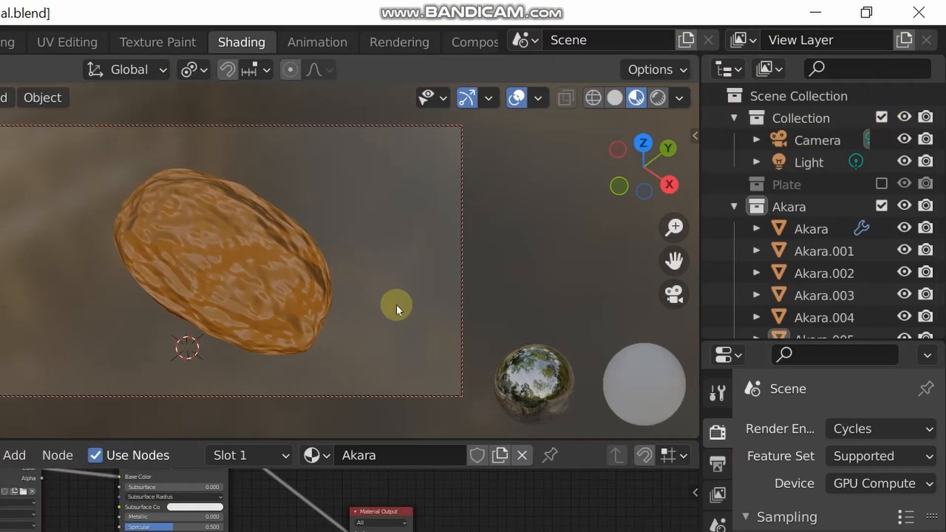
left_click(460, 323)
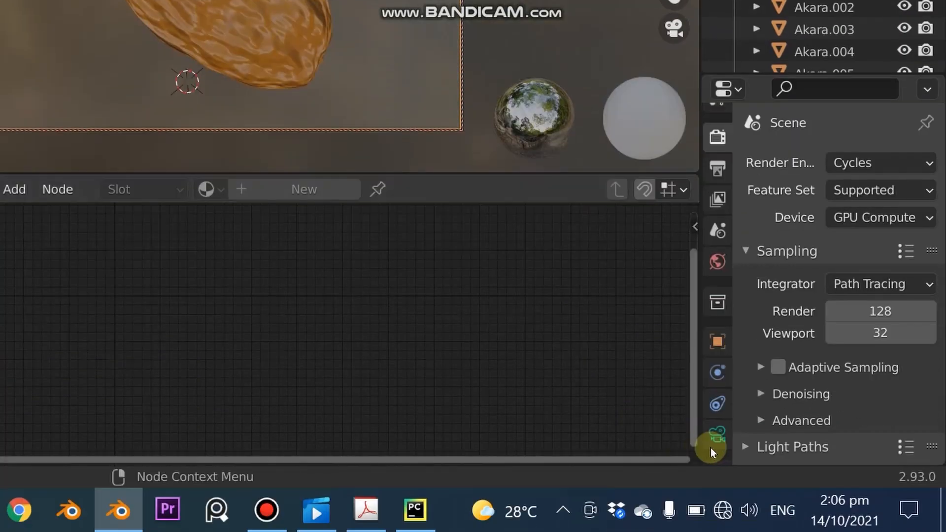
Set the camera's passepartout opacity to 1.000 and slightly widen the properties area.
scroll(714, 444, "down", 2)
left_click(717, 406)
scroll(767, 379, "down", 5)
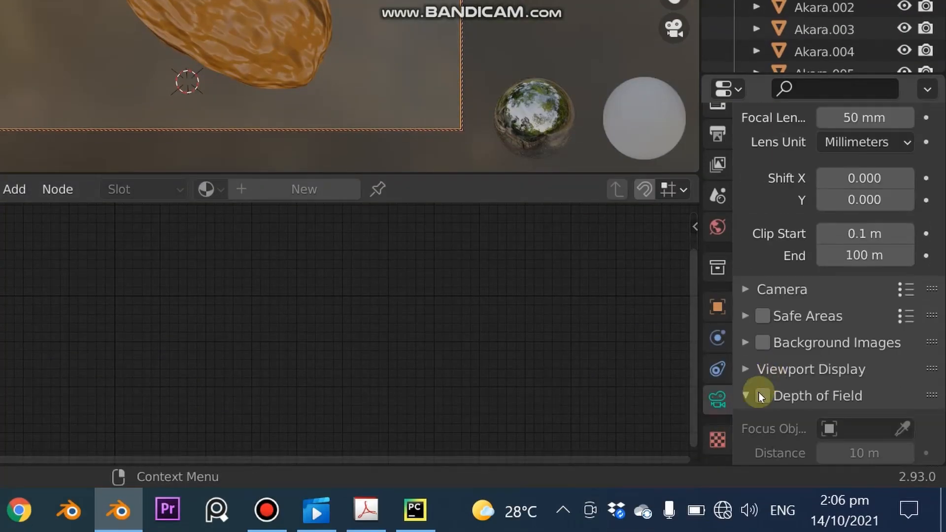
scroll(786, 315, "down", 3)
left_click(761, 282)
scroll(811, 327, "down", 4)
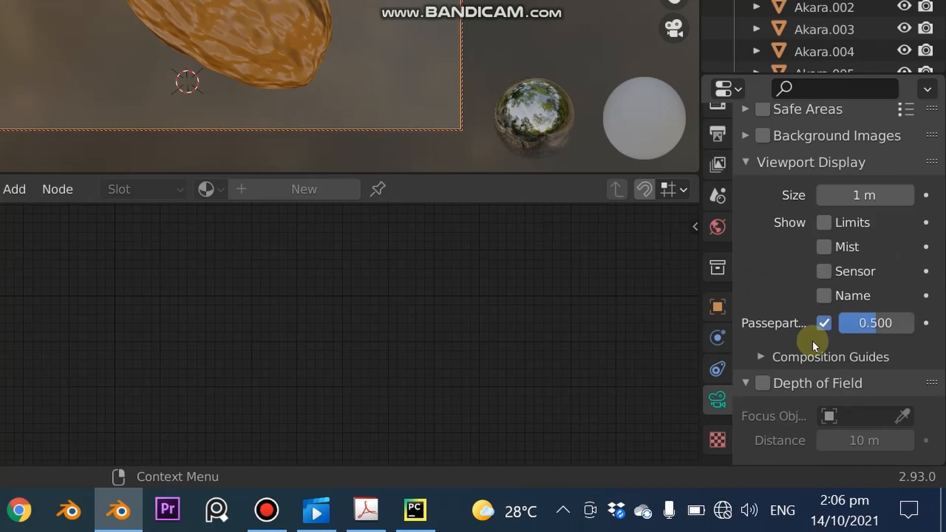
left_click_drag(856, 323, 912, 323)
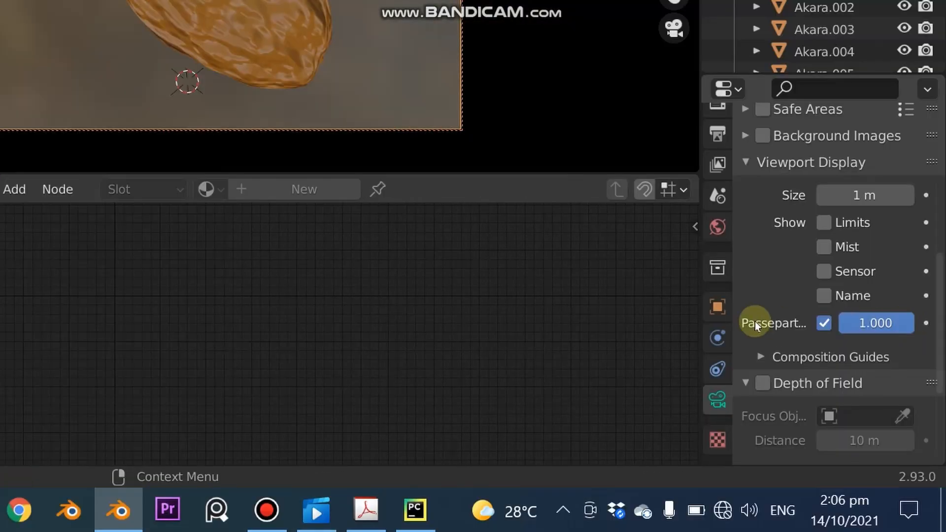
left_click_drag(703, 306, 681, 309)
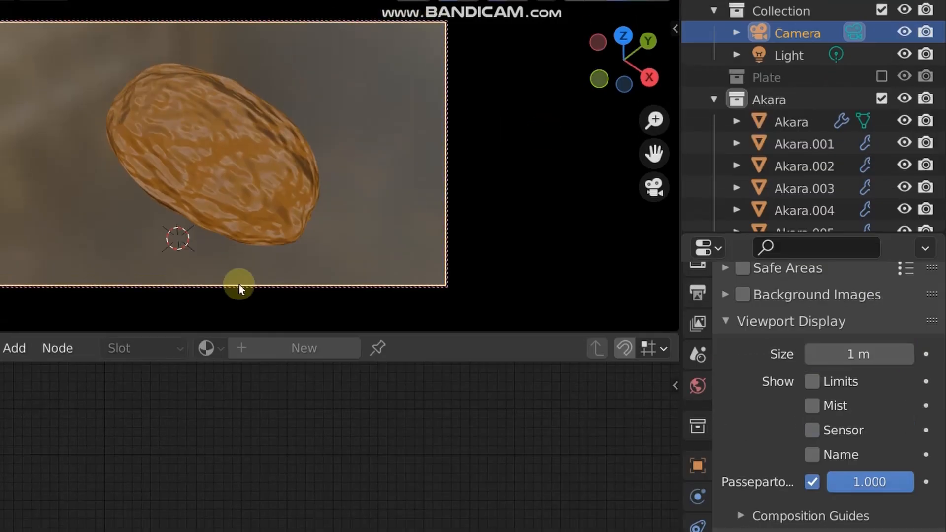
Select the akara piece and set its Noise Texture's Detail to 11.100 and Scale to 2.400.
left_click(251, 184)
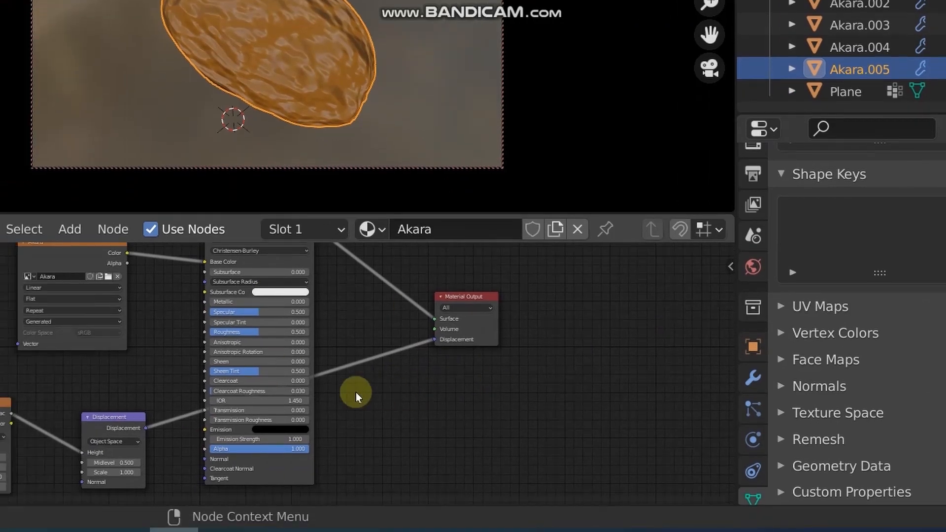
middle_click_drag(339, 410, 413, 351)
scroll(265, 365, "up", 4)
middle_click_drag(304, 347, 376, 310)
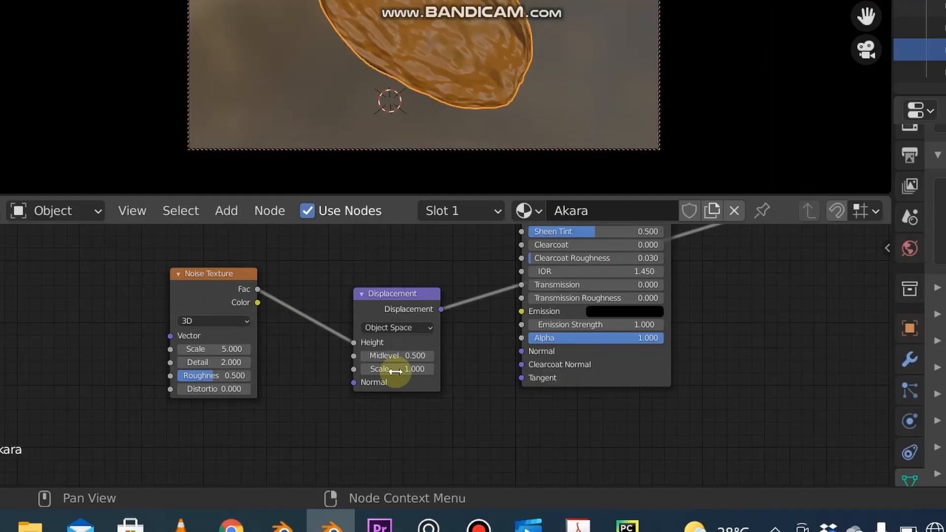
scroll(304, 367, "up", 3)
scroll(426, 384, "up", 2)
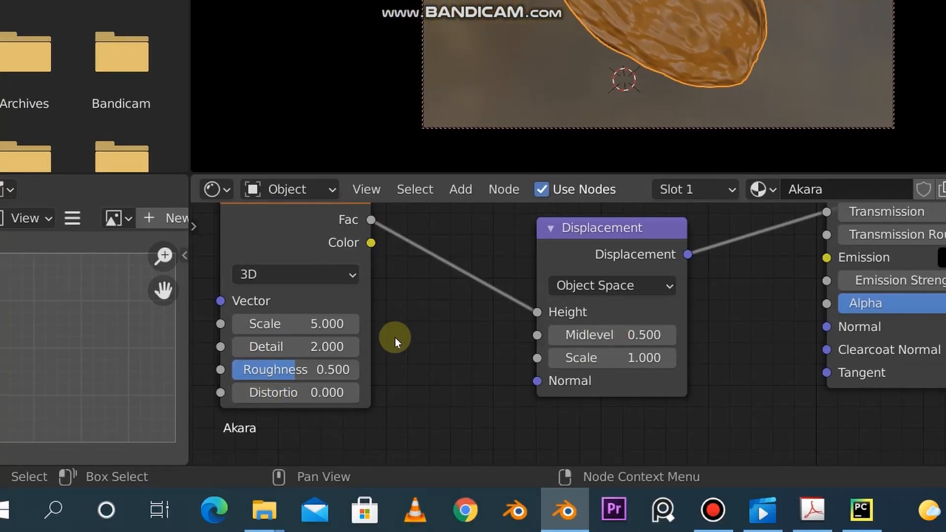
scroll(395, 338, "down", 1)
middle_click_drag(408, 346, 520, 350)
scroll(520, 351, "down", 1)
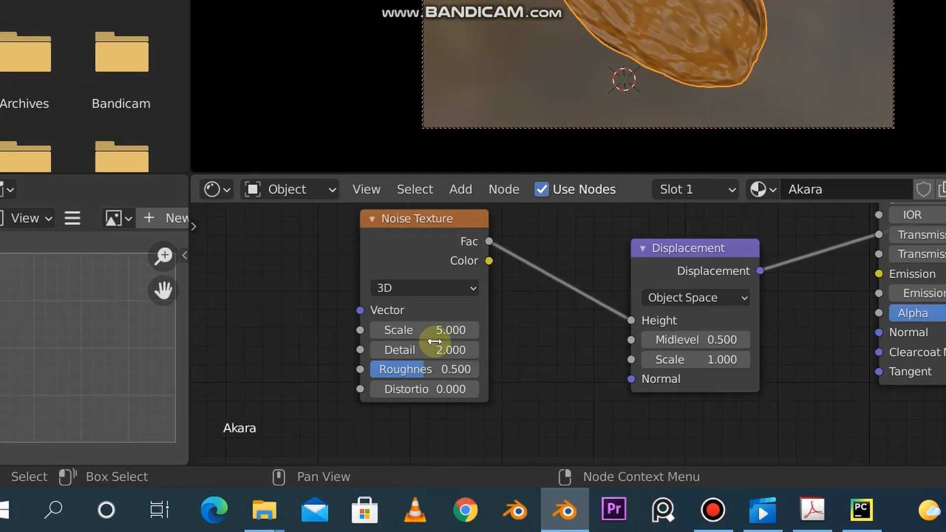
mouse_move(412, 333)
left_mouse_down()
mouse_move(505, 333)
mouse_move(349, 333)
mouse_move(662, 333)
mouse_move(353, 333)
mouse_move(417, 333)
left_mouse_up()
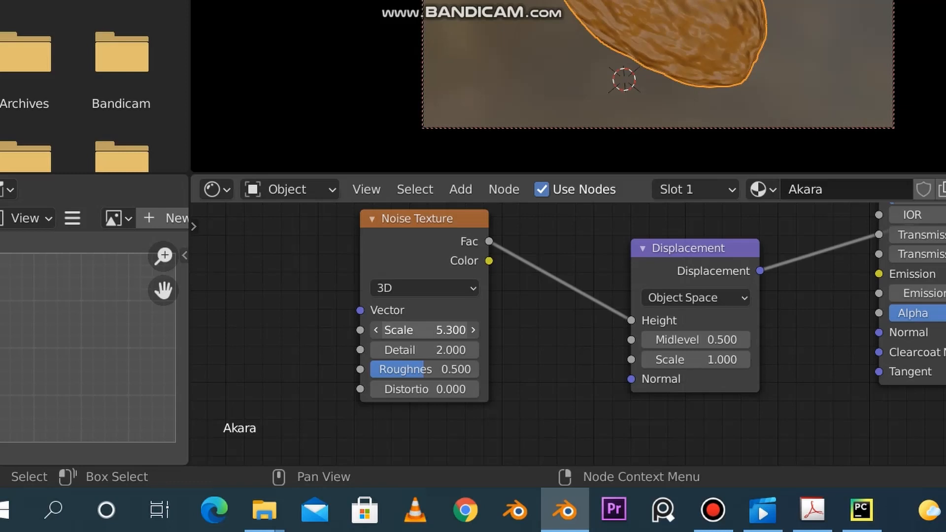
scroll(444, 382, "up", 2)
mouse_move(344, 344)
left_mouse_down()
mouse_move(367, 344)
mouse_move(295, 354)
mouse_move(335, 353)
left_mouse_up()
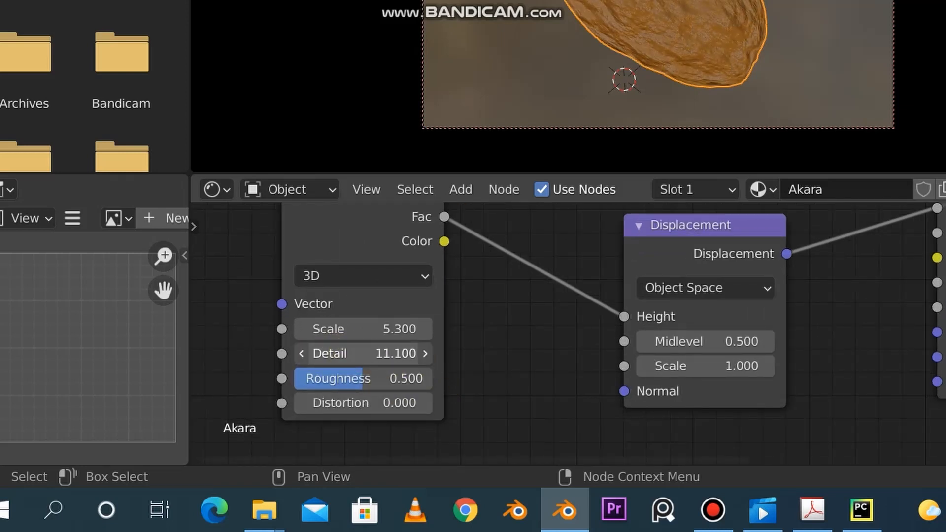
left_click_drag(380, 326, 407, 328)
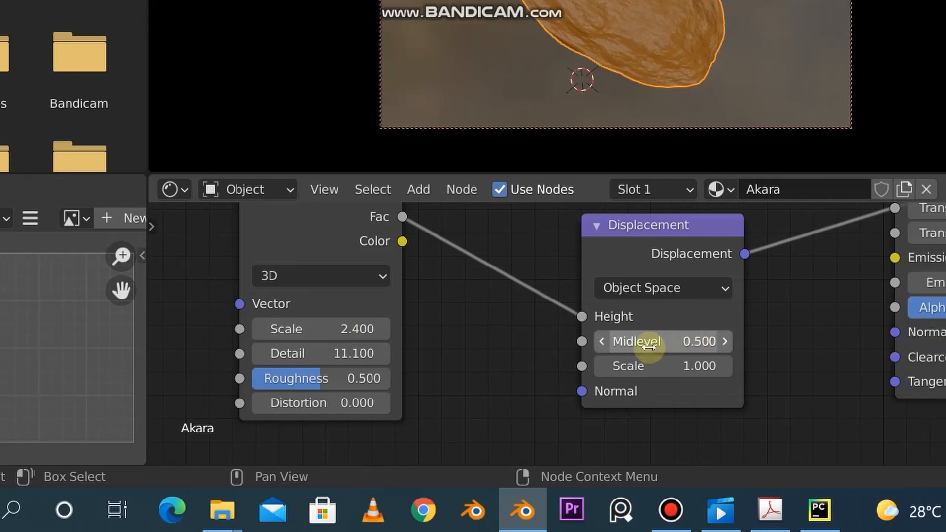
Adjust the Displacement node's Scale and open the scene's render settings.
left_click_drag(640, 364, 740, 365)
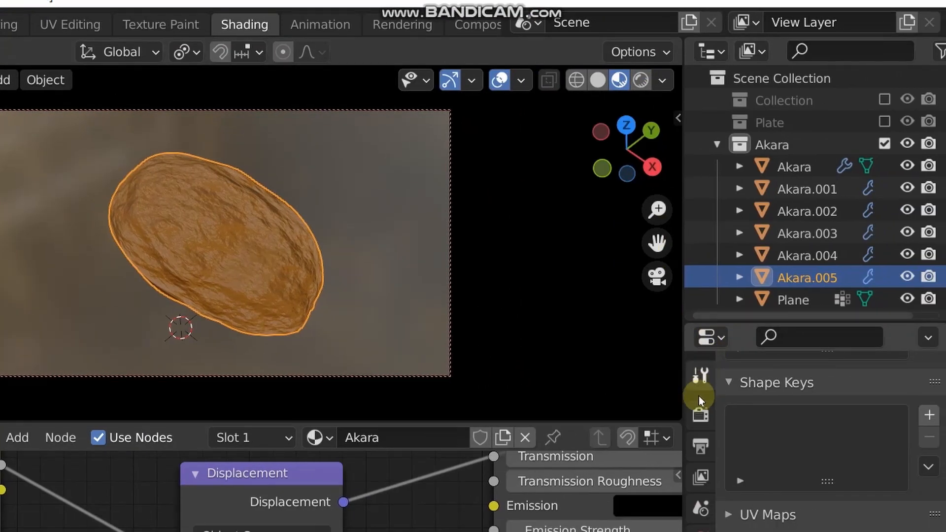
left_click(698, 395)
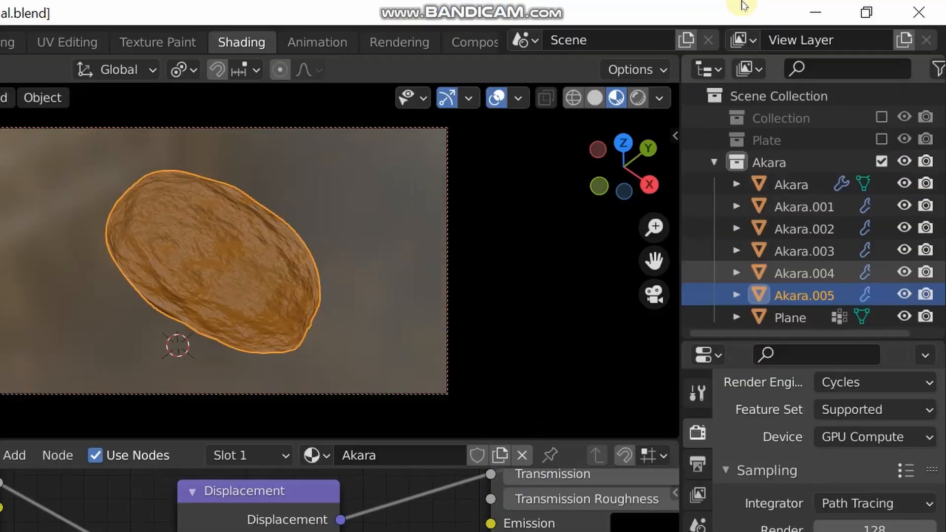
Preview the selected akara piece through the camera with Rendered viewport shading.
left_click(639, 97)
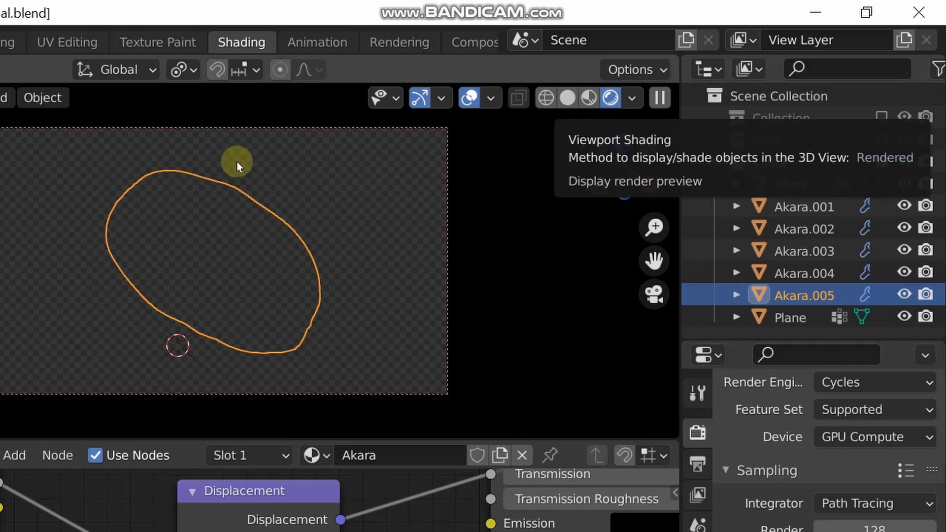
scroll(608, 241, "down", 1)
scroll(608, 240, "up", 2)
scroll(608, 241, "up", 2)
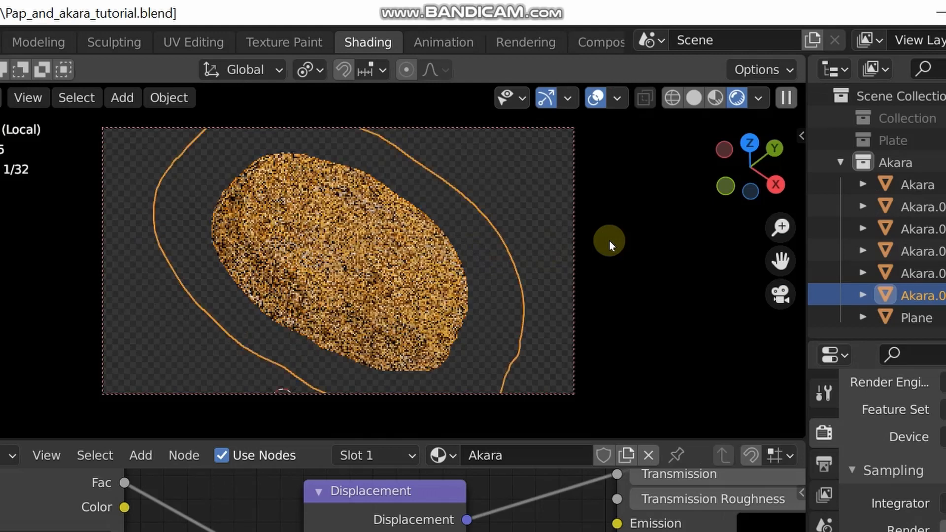
scroll(609, 240, "down", 3)
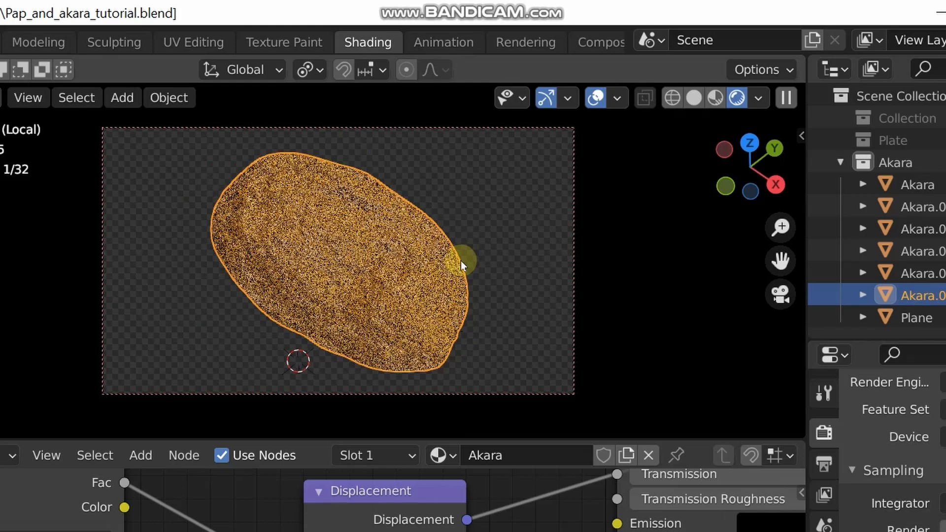
Turn off locking the camera to the view.
key("q")
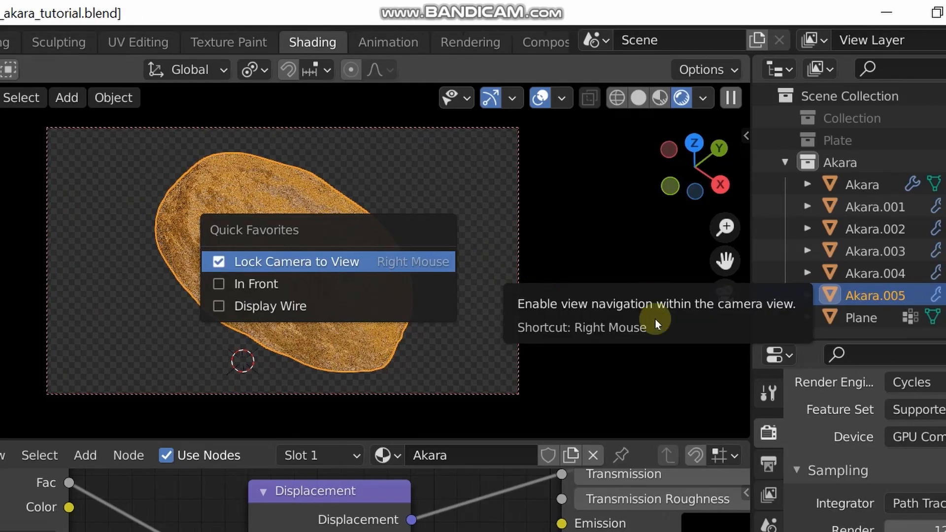
left_click(370, 264)
key("n")
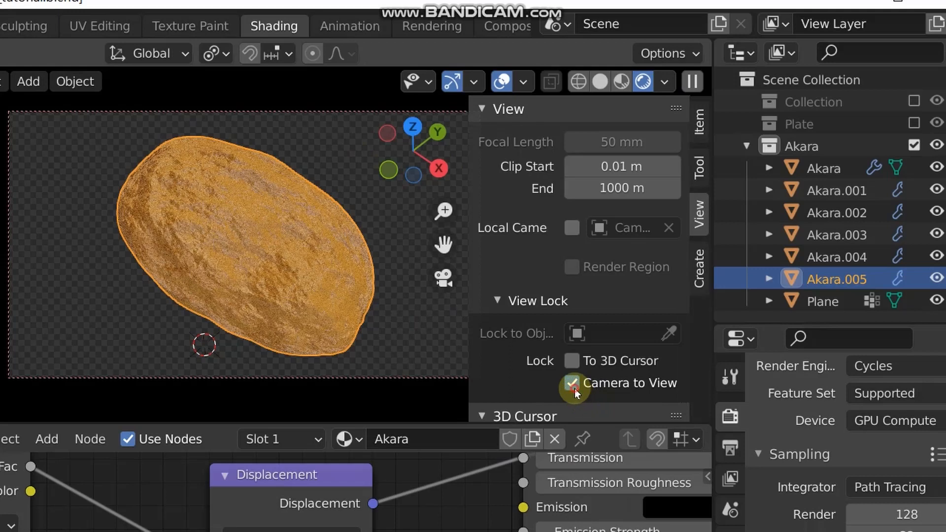
left_click(760, 399)
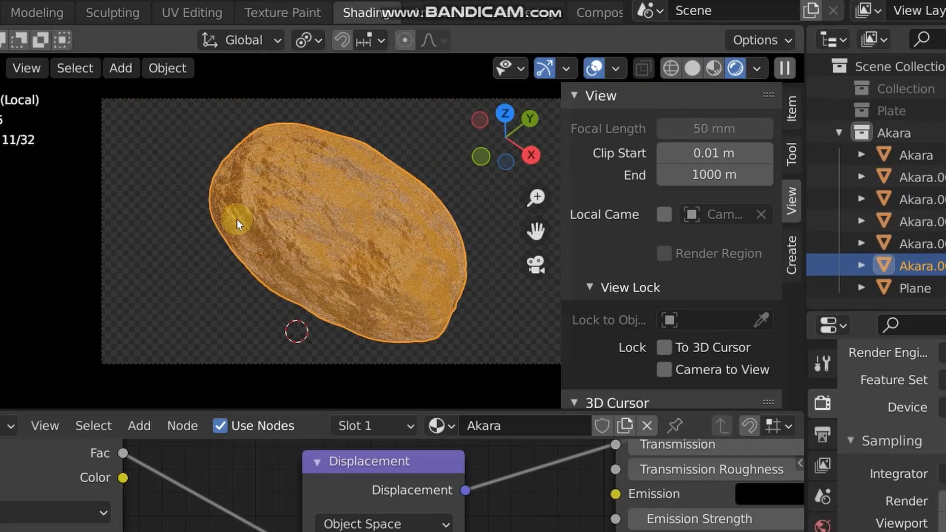
key("n")
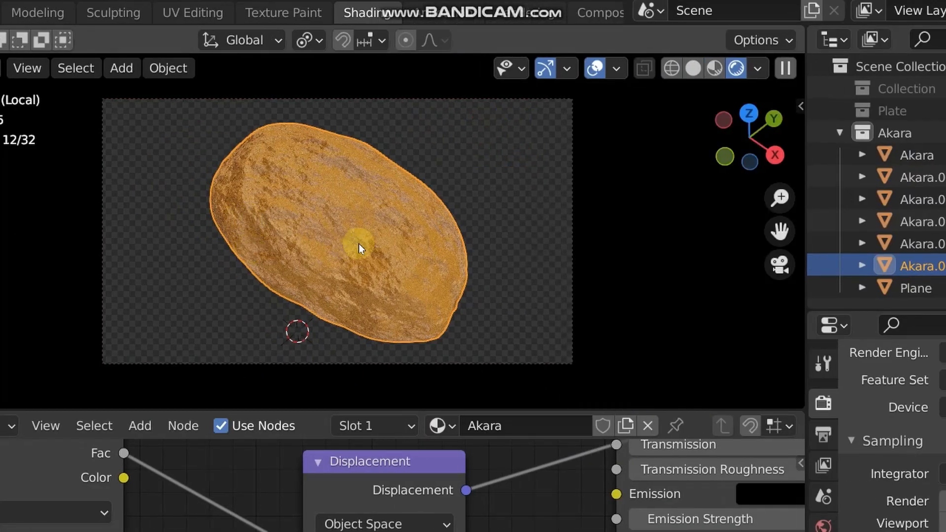
Set the Displacement node's Midlevel to 1.
scroll(344, 265, "up", 5)
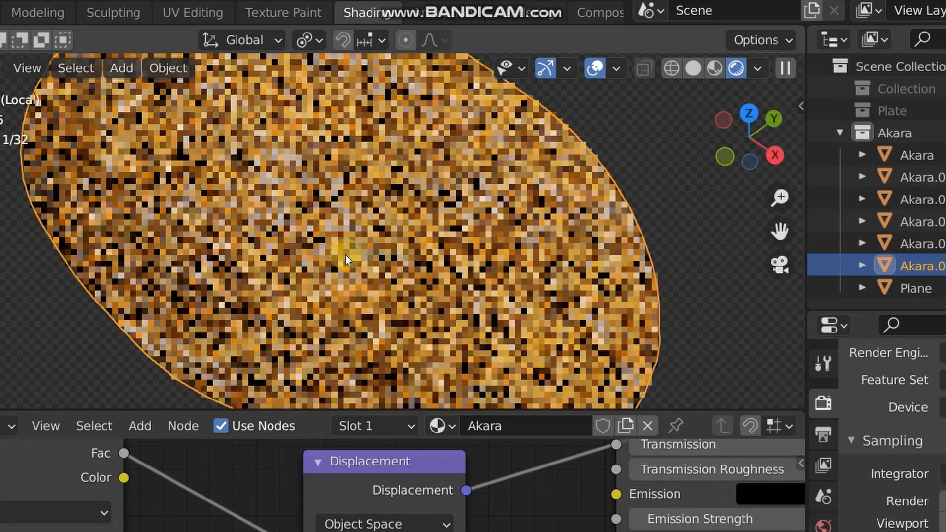
scroll(345, 246, "down", 2)
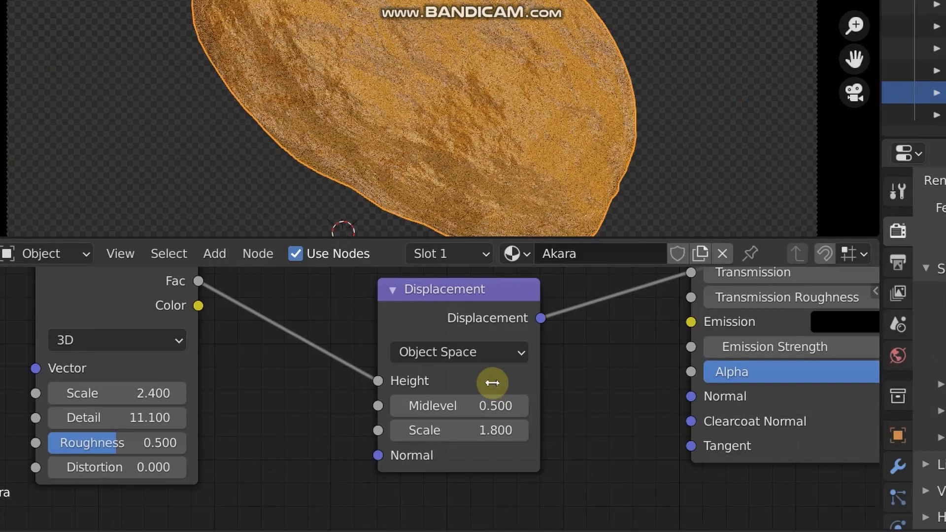
left_click(431, 407)
key("Return")
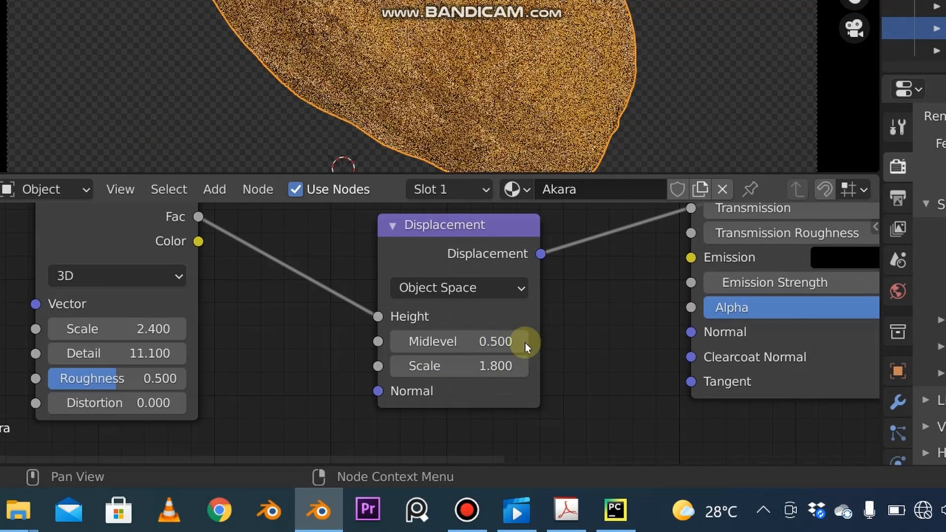
left_click(467, 348)
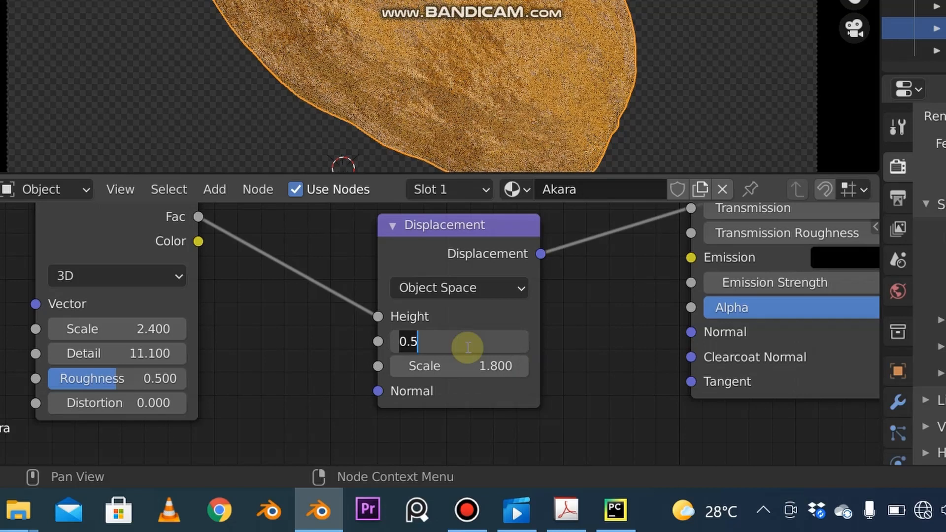
type("1")
key("Return")
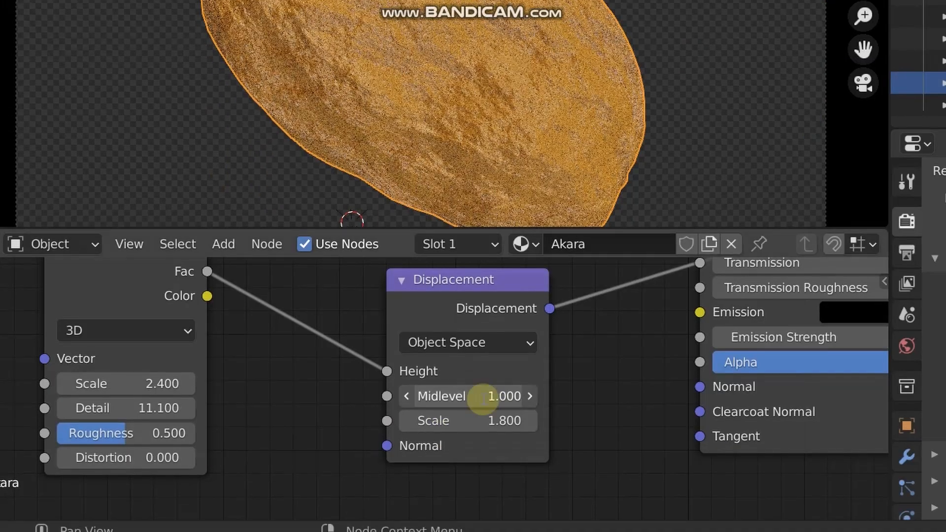
Restore the Displacement node's Midlevel to 0.5.
left_click(483, 397)
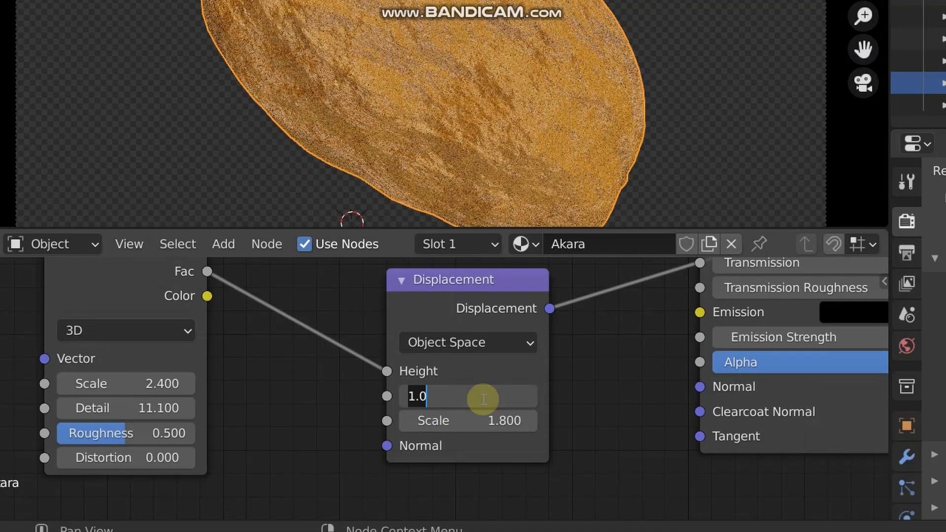
type(".5")
key("Return")
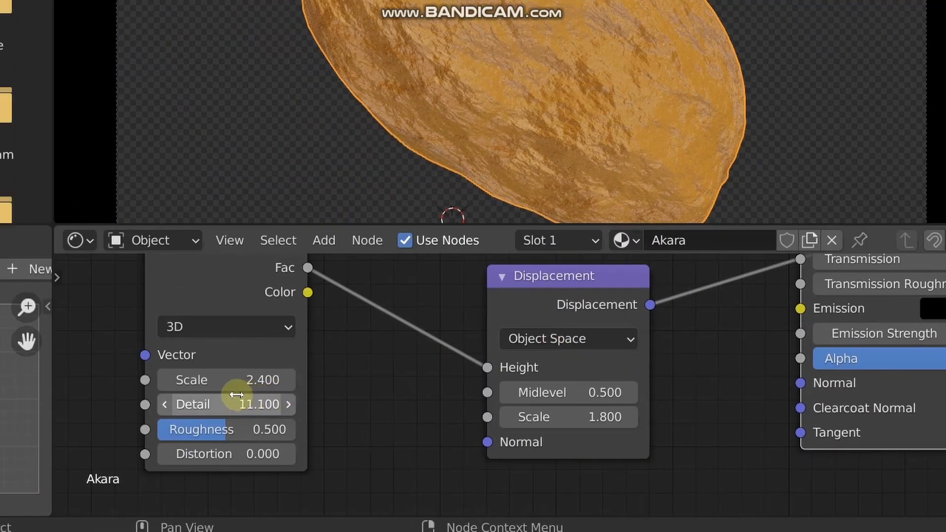
Set the Noise Texture node's Scale to 2 and its Detail to 100.
left_click(231, 424)
type("2")
key("Return")
left_click(252, 397)
type("100")
key("Return")
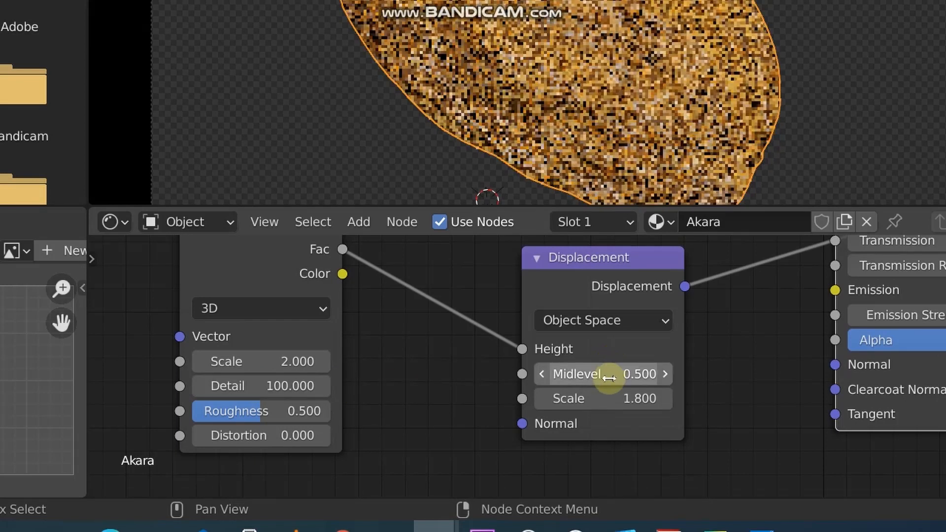
Set the Displacement node's Scale to 0.5.
left_click(615, 399)
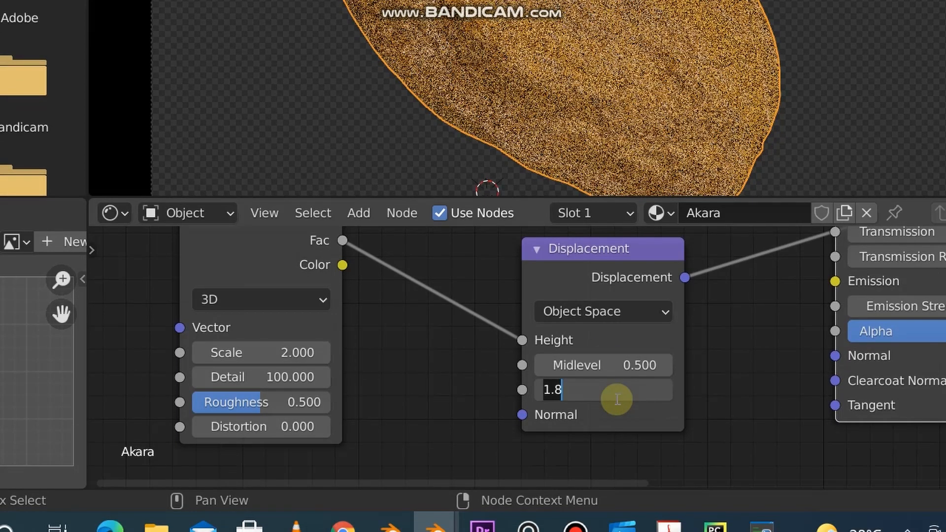
type(".5")
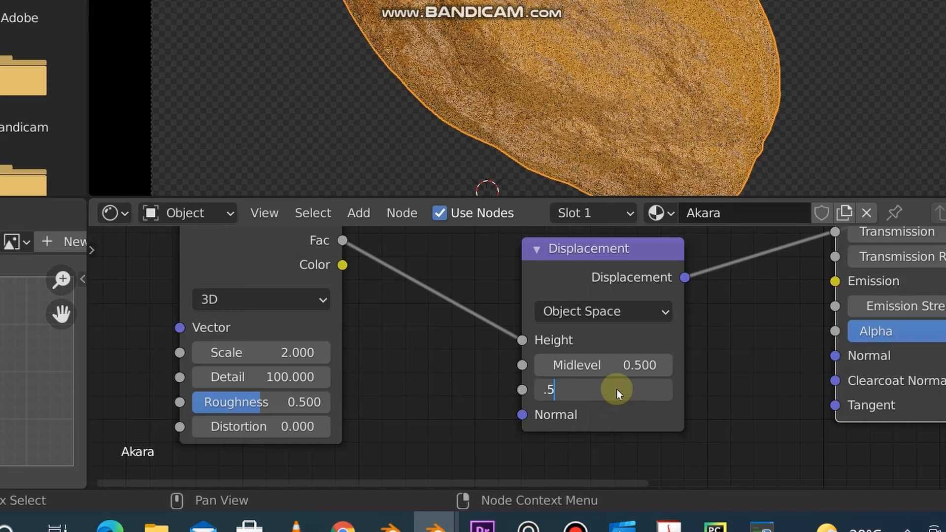
key("Return")
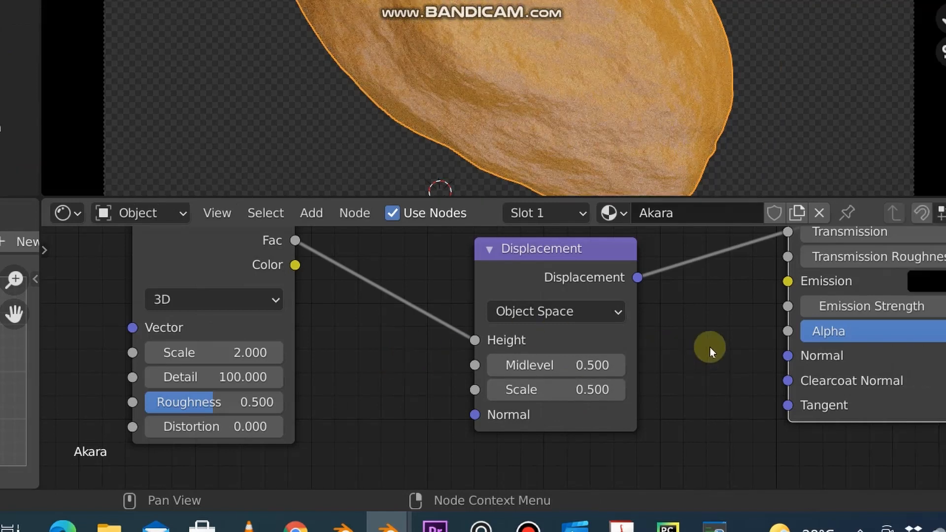
Switch the viewport back to Material Preview shading.
scroll(762, 344, "down", 2)
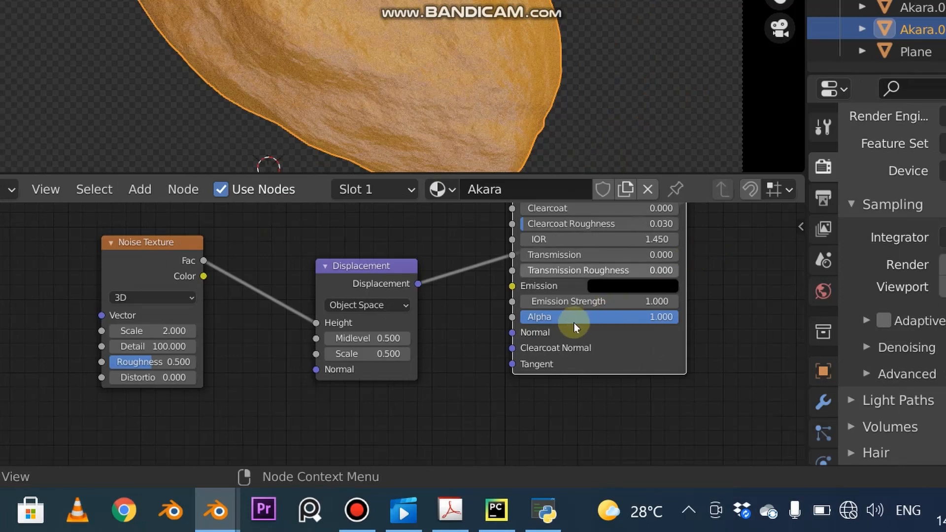
middle_click_drag(669, 275, 574, 323)
scroll(613, 282, "up", 4)
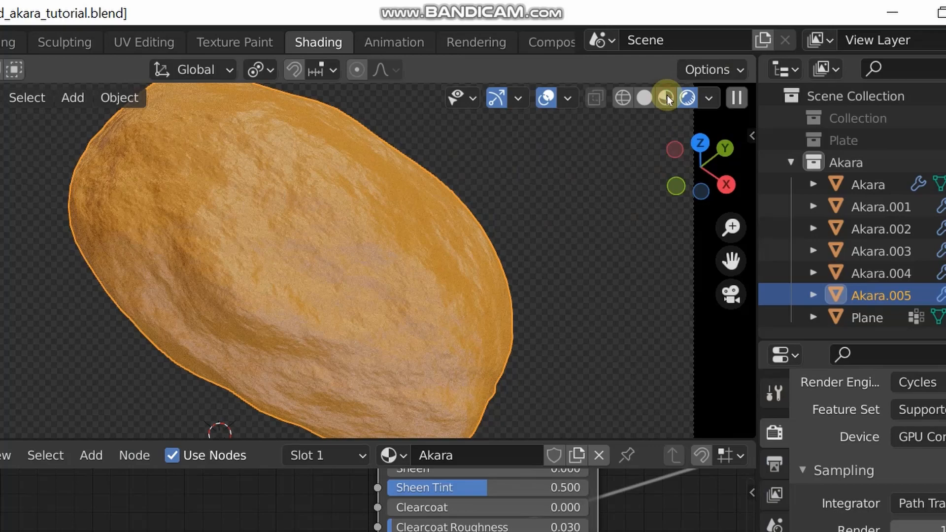
left_click(667, 96)
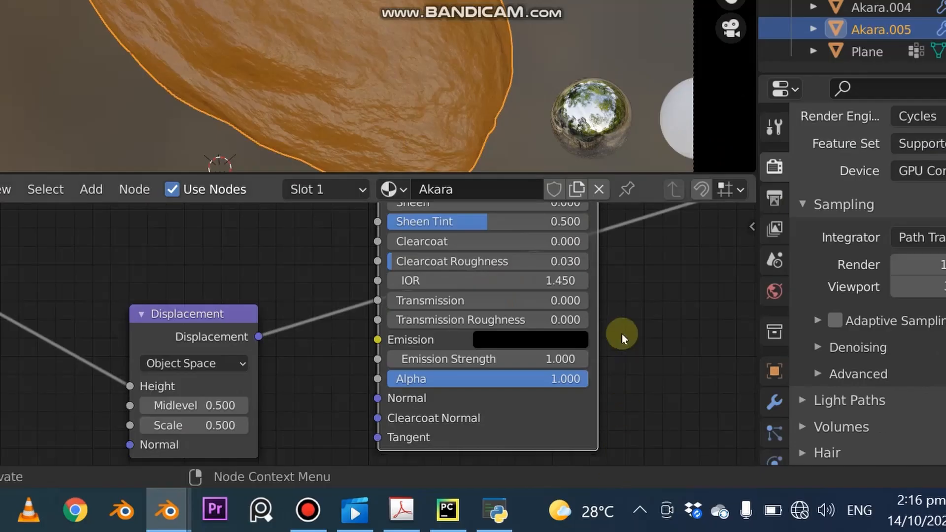
Try a Roughness of about 0.812 and a Specular of about 0.358 on the akara's main shader node.
middle_click_drag(621, 332, 568, 427)
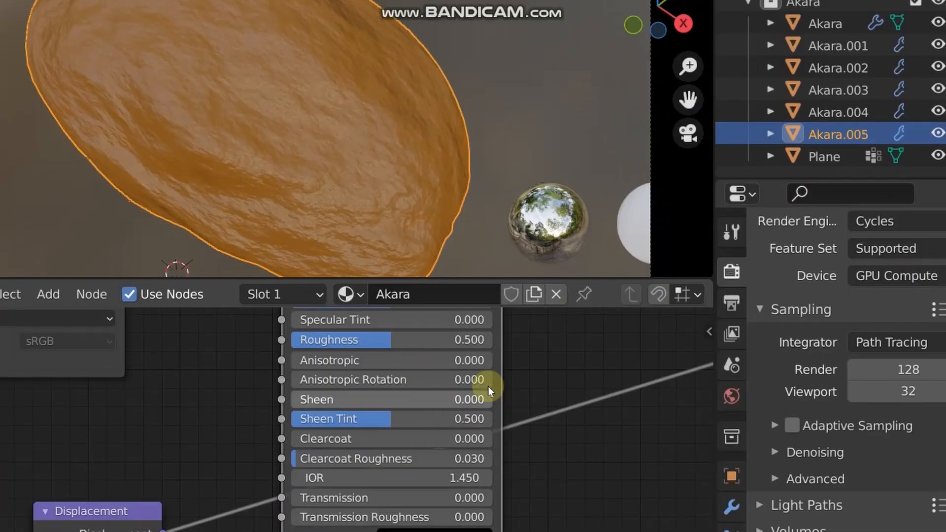
middle_click_drag(525, 306, 427, 440)
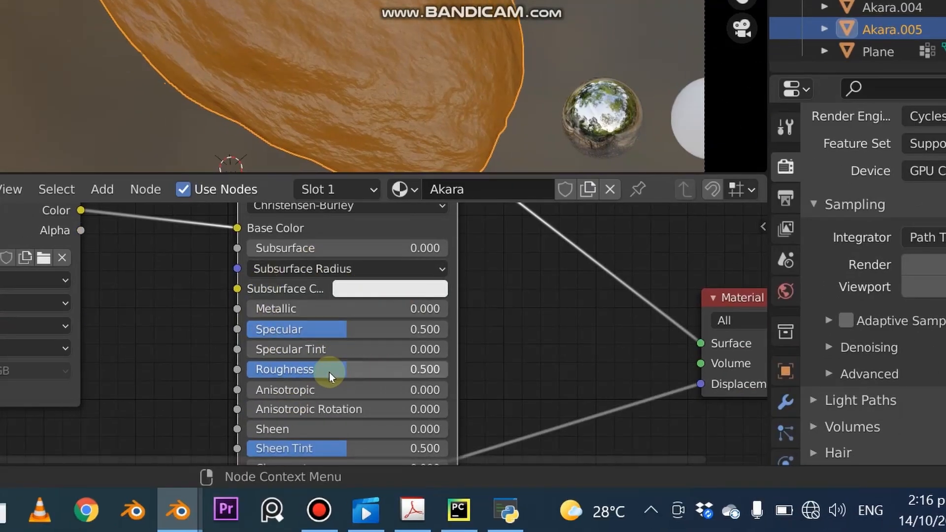
left_click_drag(329, 371, 383, 372)
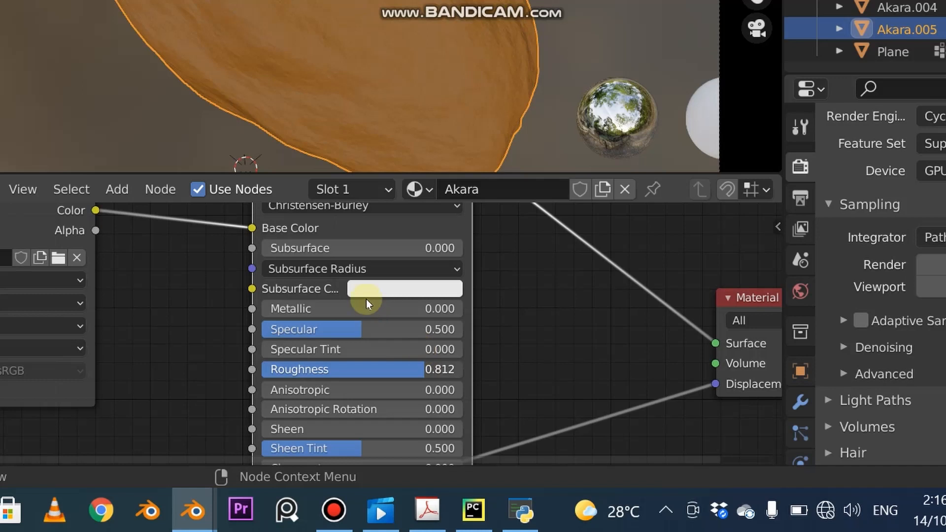
left_click_drag(367, 329, 315, 329)
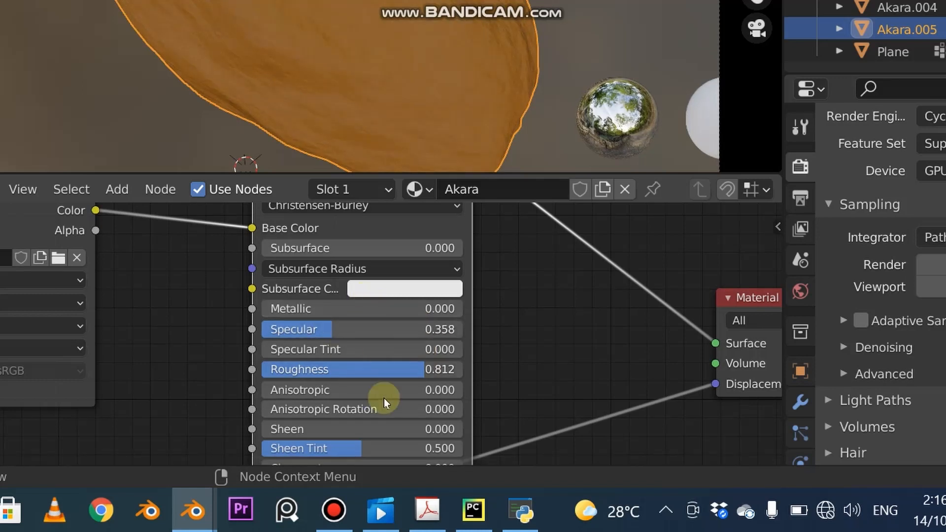
Set the akara shader's Roughness to 0.5 and lower its Specular to about 0.155.
left_click(388, 370)
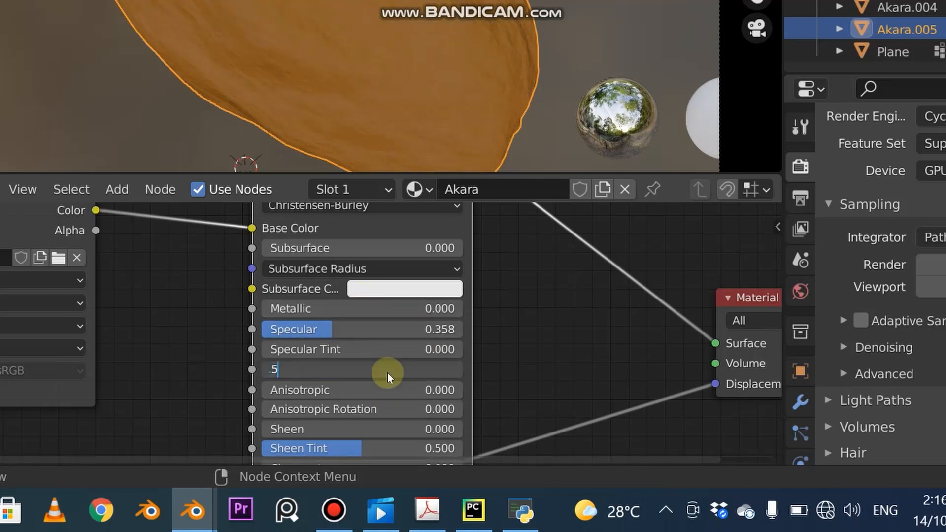
type(".5")
key("Return")
left_click_drag(326, 327, 323, 327)
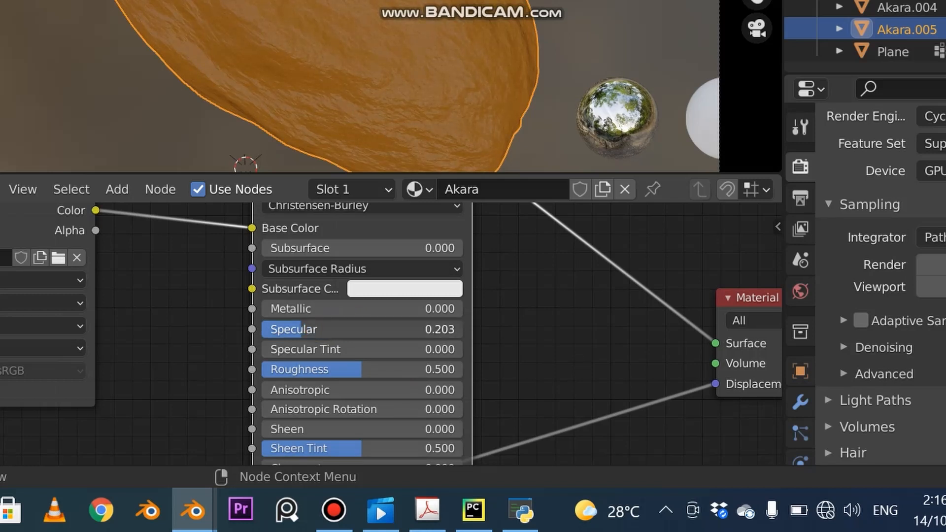
left_click_drag(308, 327, 307, 327)
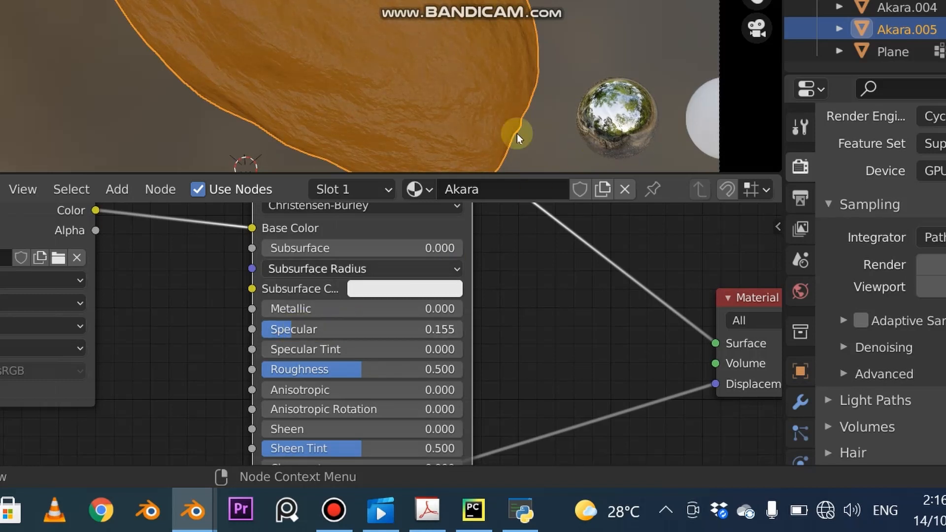
scroll(416, 89, "down", 2)
scroll(416, 134, "up", 2)
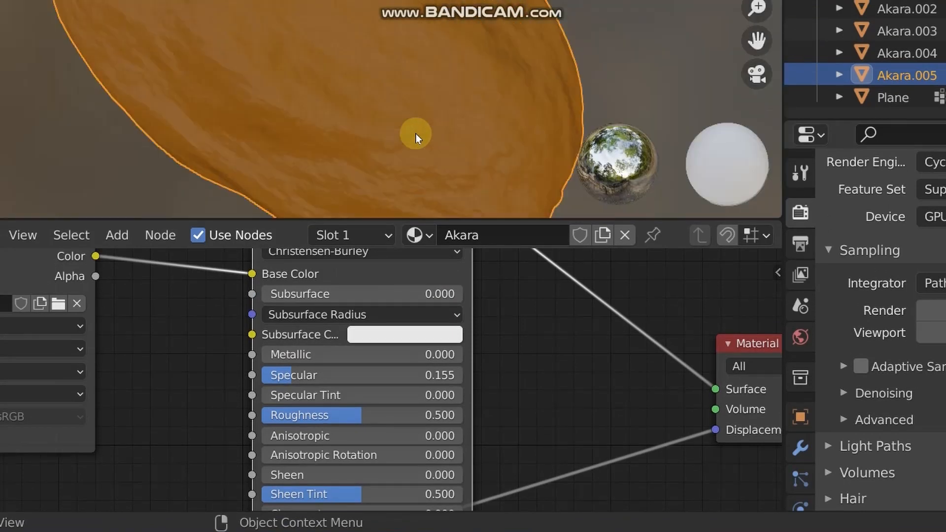
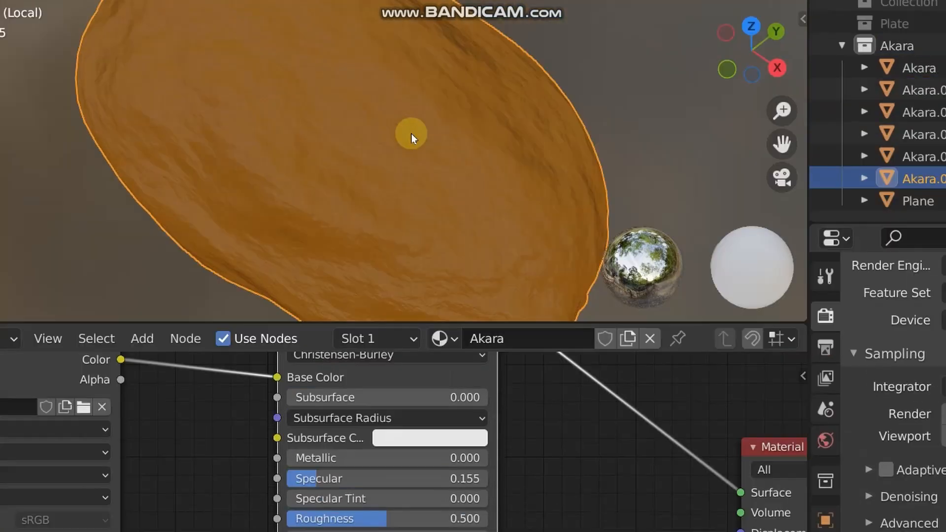
Leave the camera view, open the Layout workspace and select the untextured akara piece Akara.004.
scroll(412, 134, "down", 3)
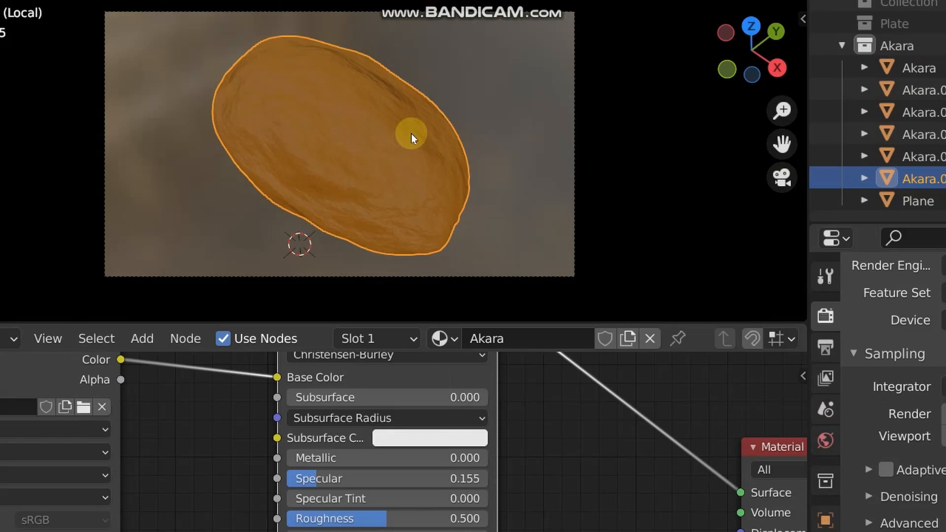
key("KP_0")
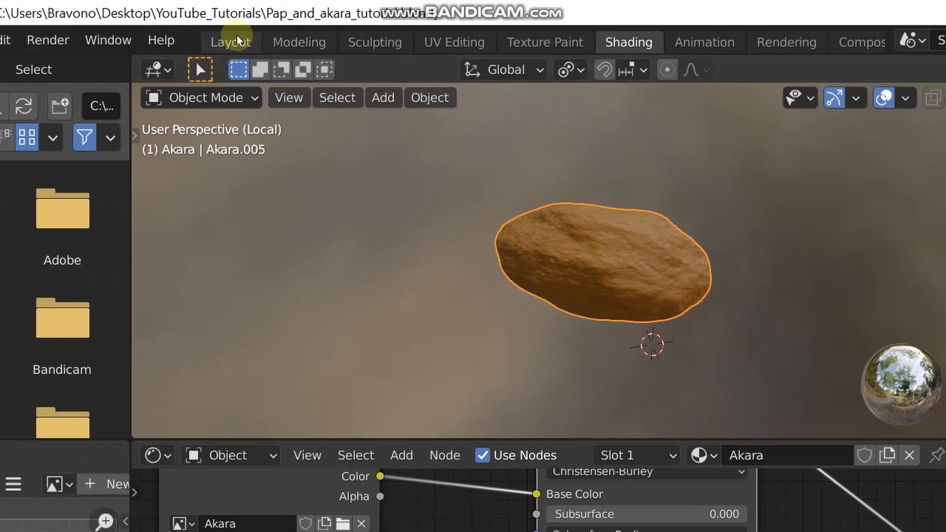
left_click(237, 38)
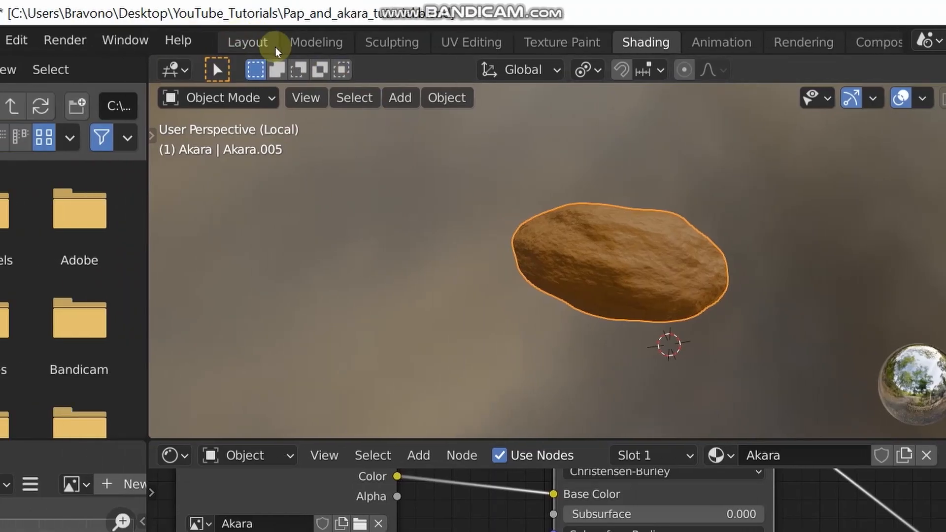
scroll(557, 312, "down", 1)
scroll(557, 312, "up", 6)
middle_click_drag(575, 315, 533, 350)
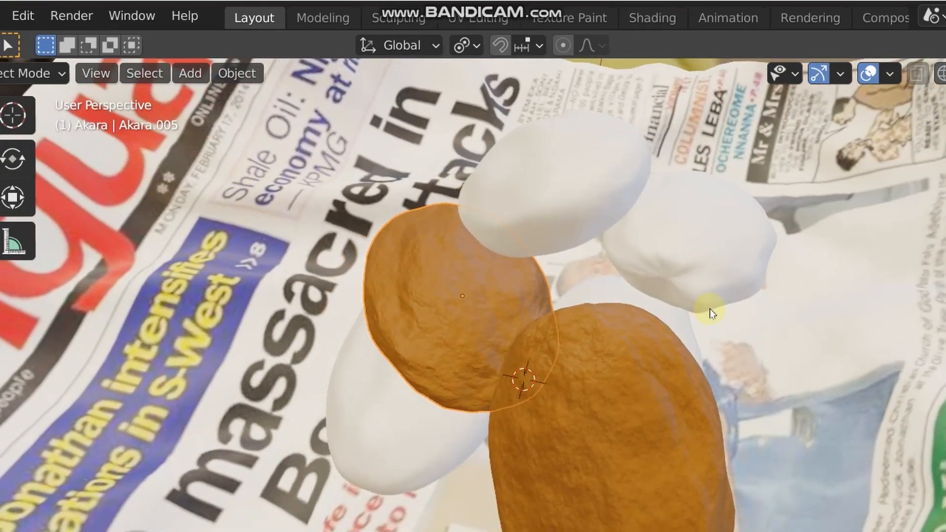
left_click(708, 261)
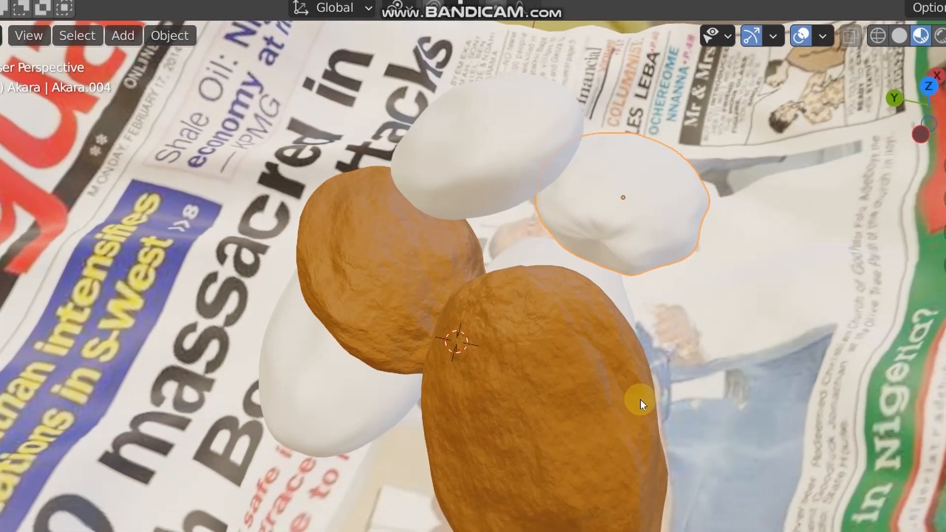
Select the untextured akara pieces with the textured one as the active object and link its material to them.
scroll(708, 393, "down", 3)
middle_click_drag(657, 400, 550, 312)
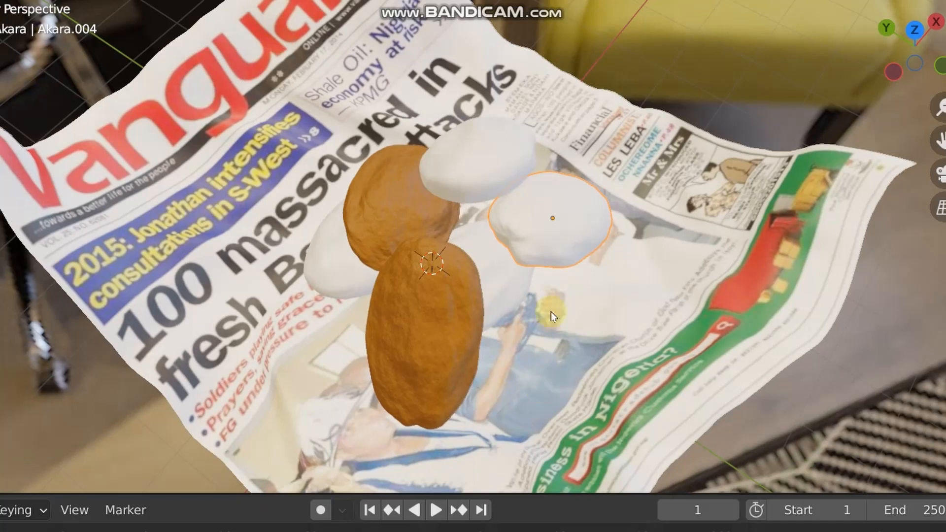
left_click(517, 298, "shift")
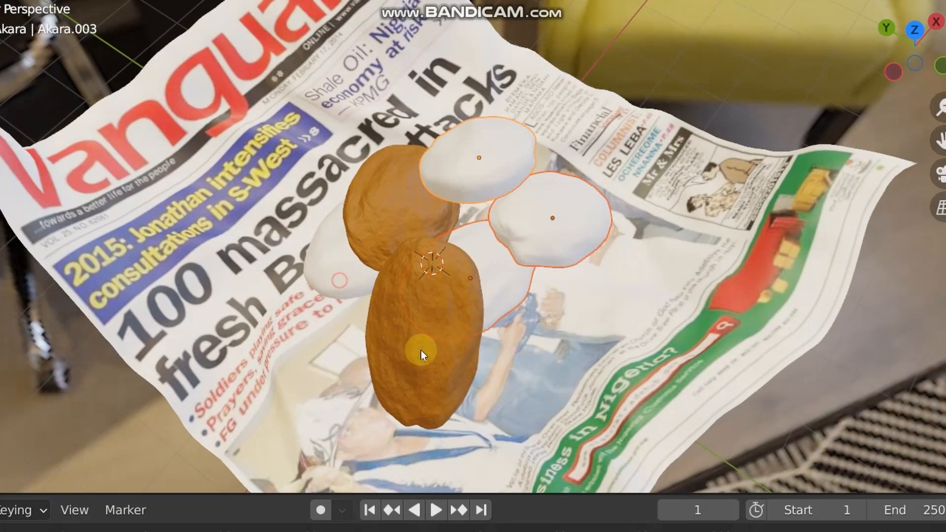
left_click(427, 382, "shift")
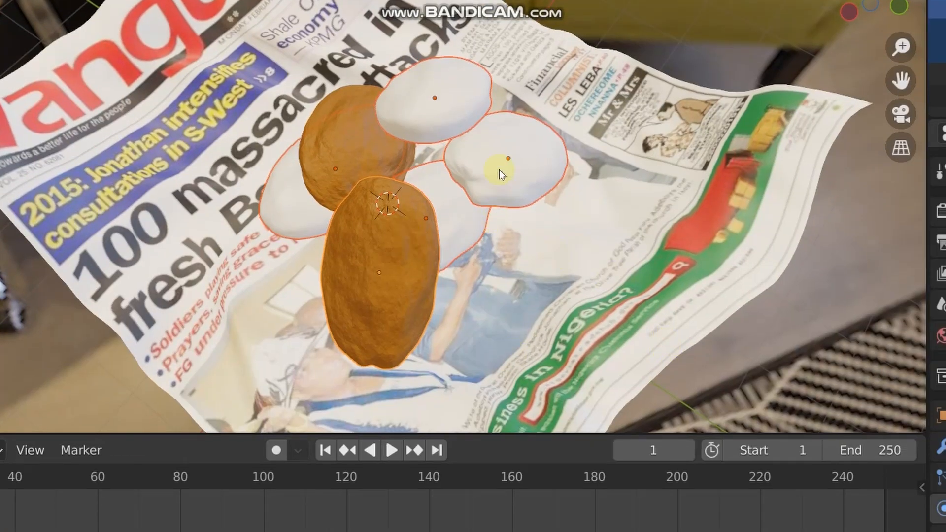
key("ctrl+l")
key("Down")
key("Down")
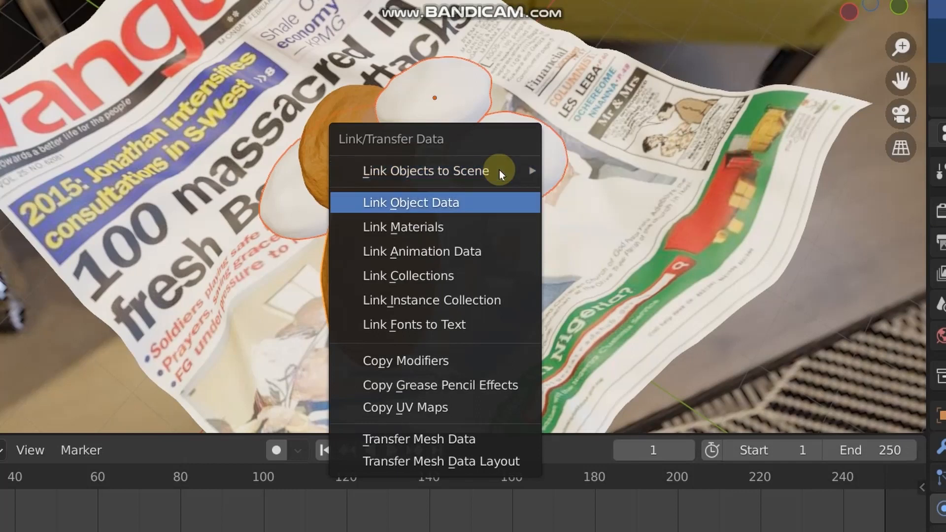
key("Return")
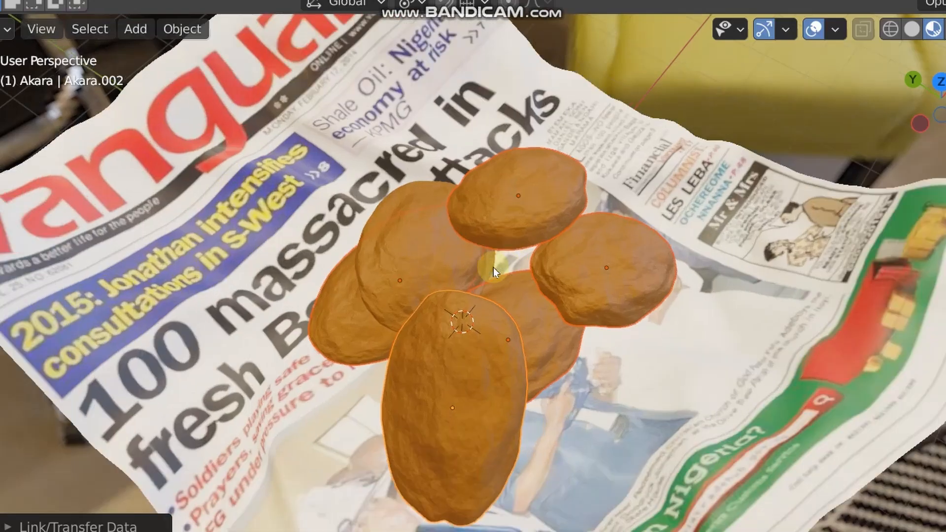
Inspect the textured akara pile up close and through the camera, and return the free view to Solid shading.
scroll(492, 267, "up", 3)
middle_click_drag(493, 267, 547, 228)
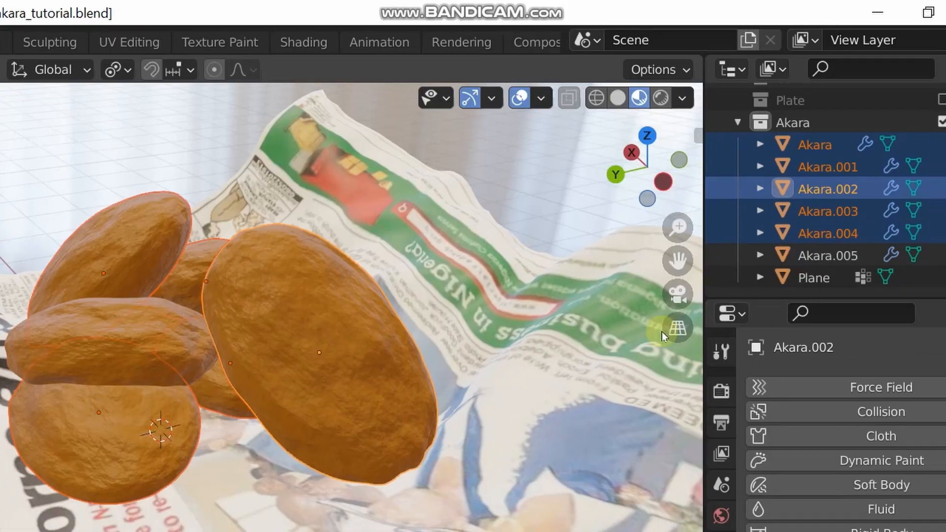
left_click(665, 330)
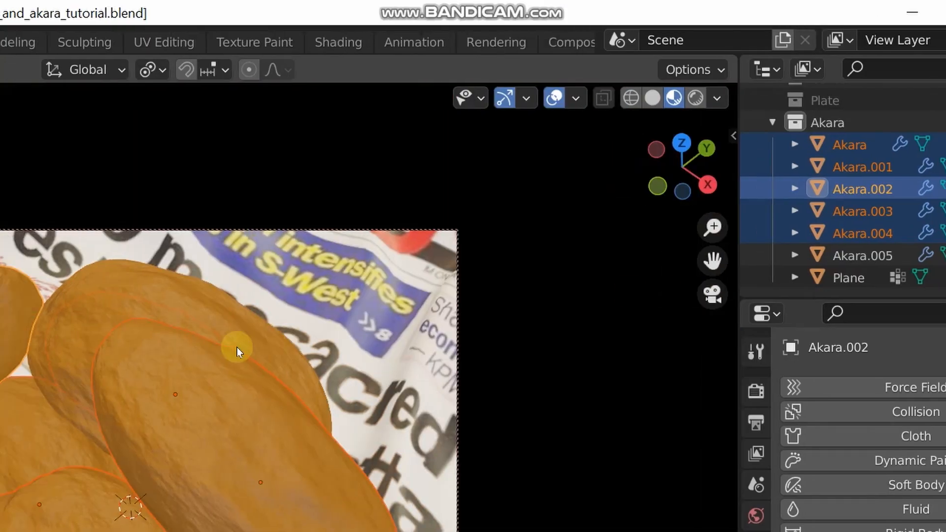
scroll(202, 347, "down", 3)
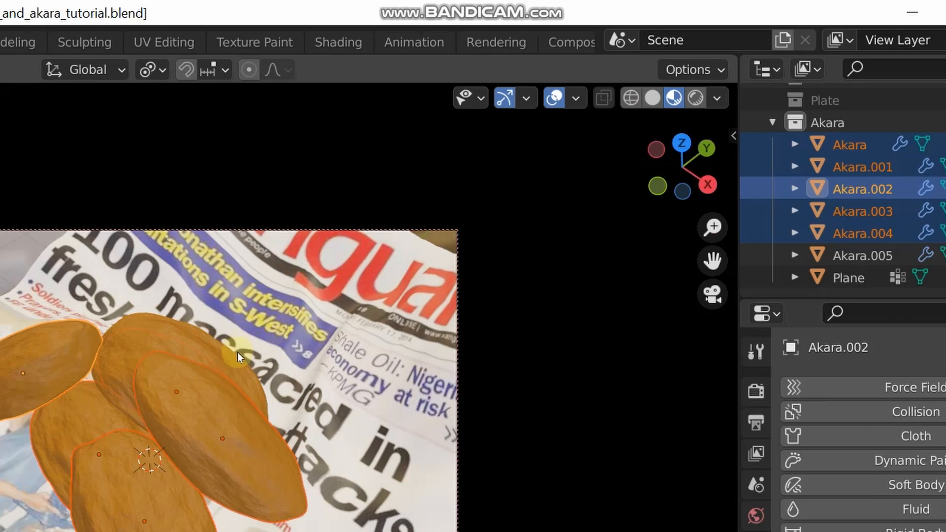
scroll(237, 338, "down", 4)
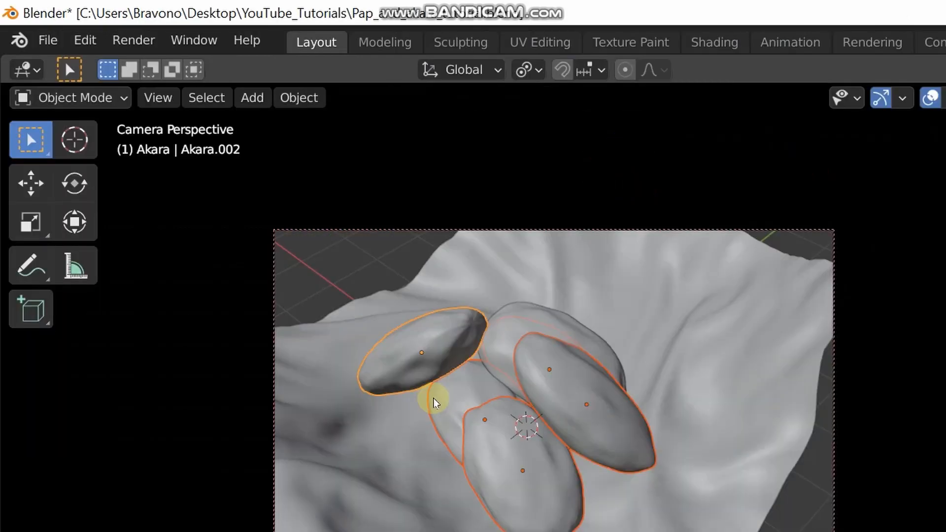
middle_click_drag(433, 398, 434, 397)
scroll(699, 251, "down", 5)
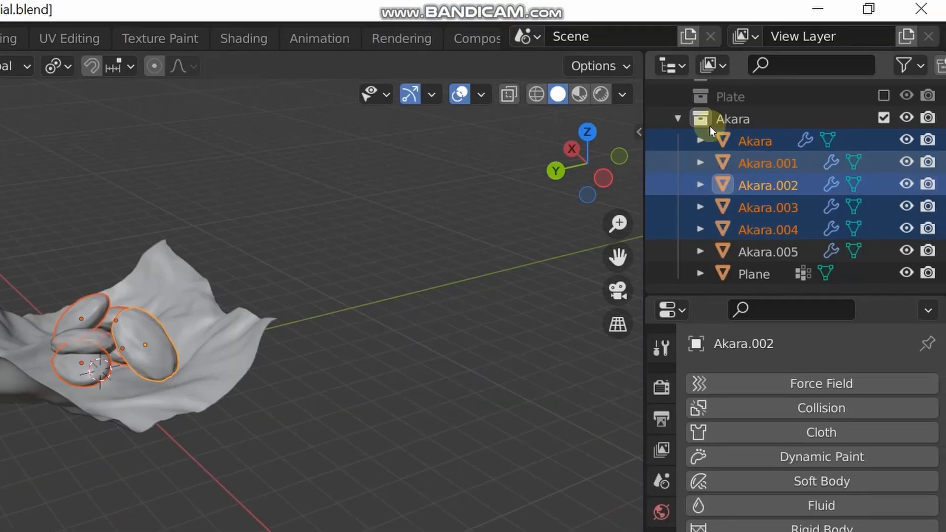
Collapse the Akara collection, re-enable Collection and Plate to review the whole scene, and exclude both again.
left_click(678, 118)
left_click(883, 136)
left_click(881, 117)
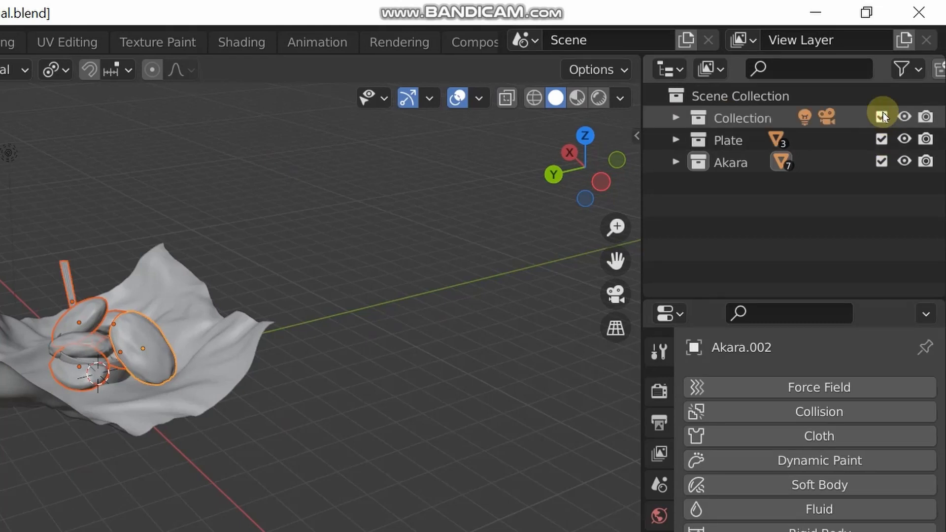
middle_click_drag(238, 350, 80, 243)
middle_click_drag(249, 235, 232, 455)
middle_click_drag(237, 400, 237, 439)
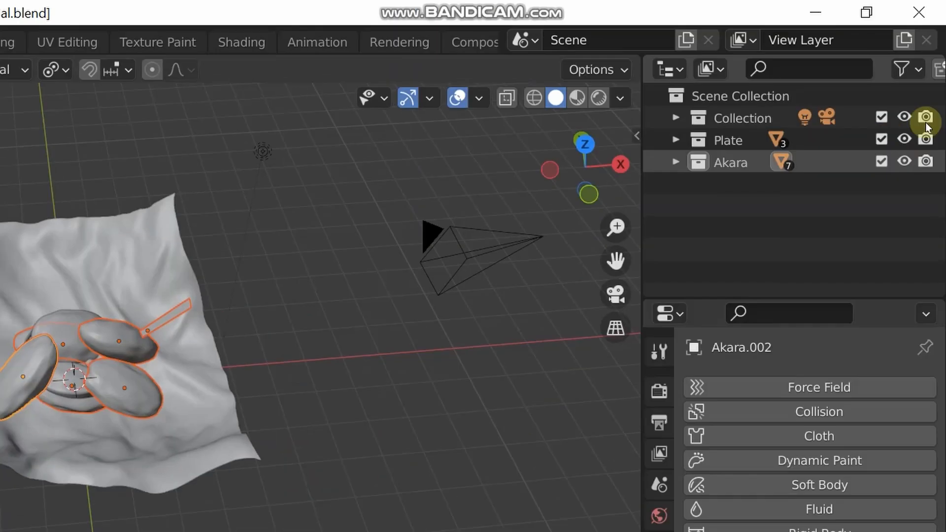
left_click(879, 140)
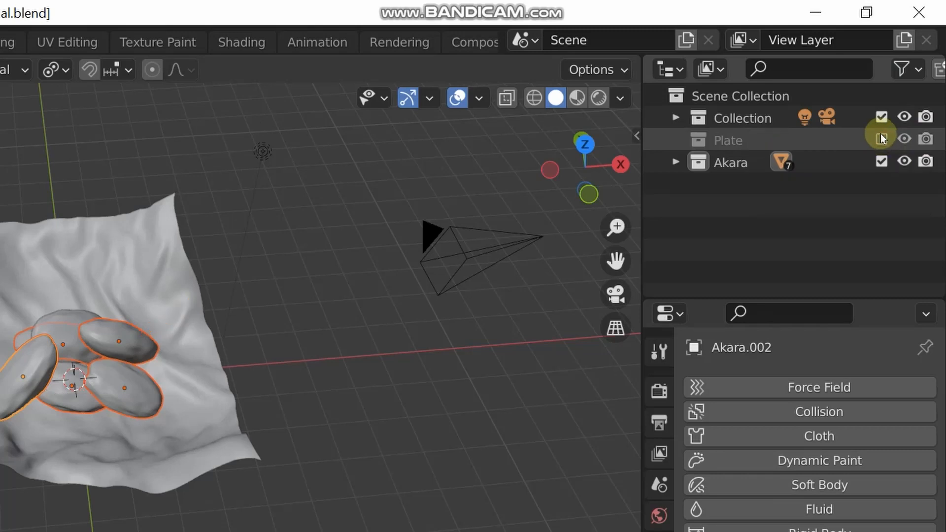
left_click(882, 116)
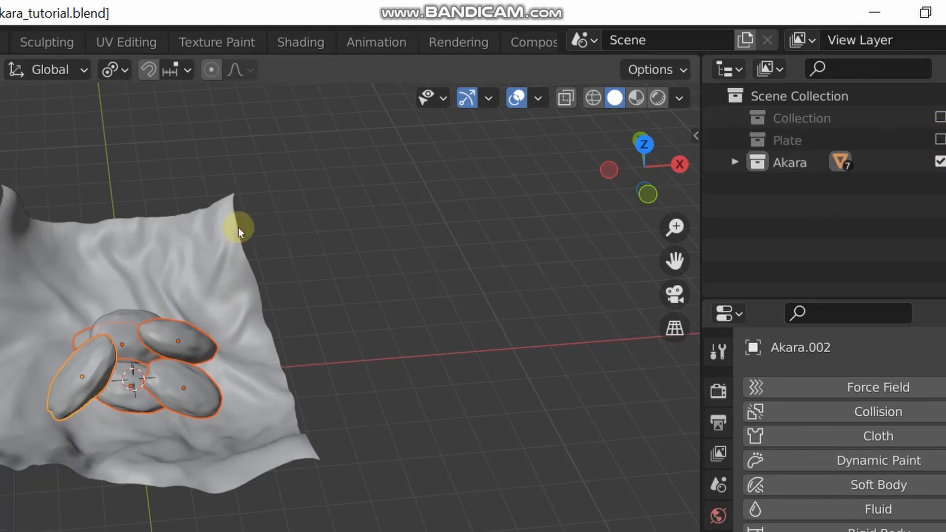
Select the newspaper and all the akara pieces and move them along the X axis, well clear of the 3D cursor.
left_click_drag(240, 226, 703, 399)
left_click_drag(214, 65, 731, 453)
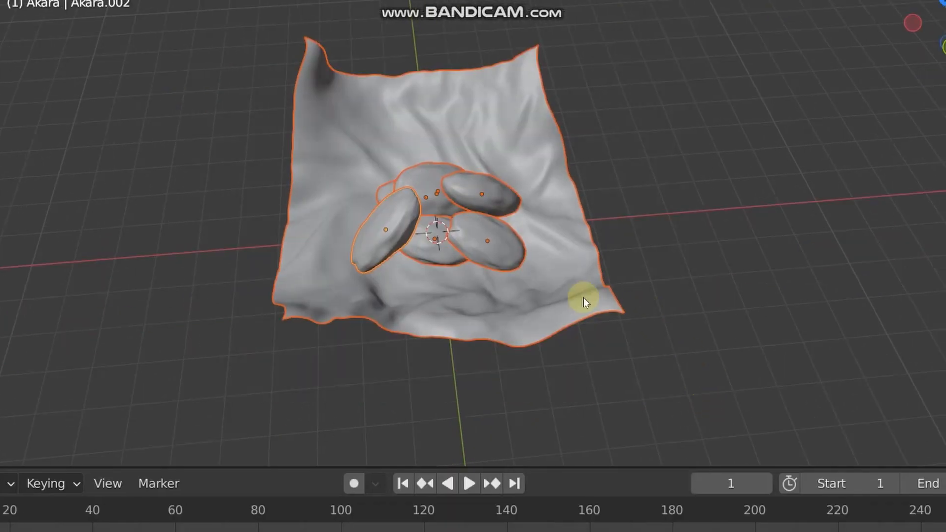
key("g")
key("x")
left_click(849, 265)
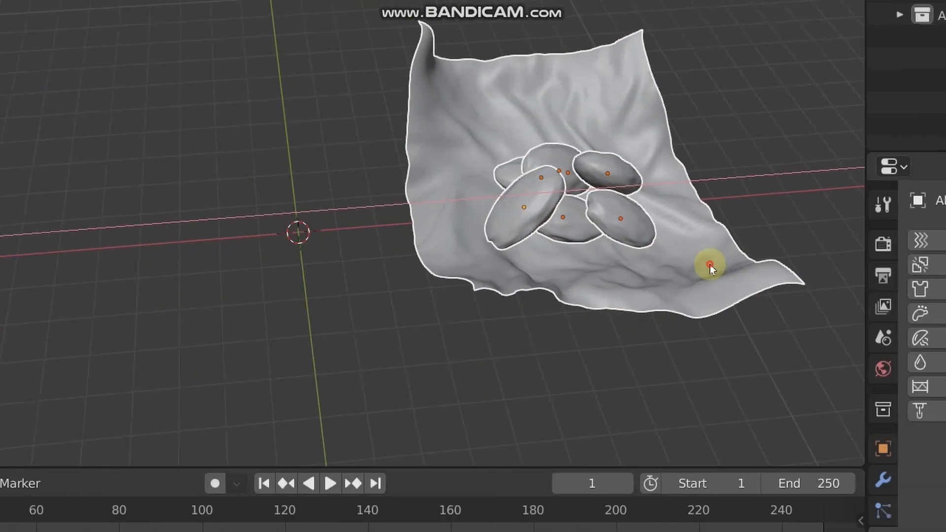
Re-enable the Plate collection and, in top view, select only the newspaper and akara pieces, leaving the spoon out.
left_click(880, 140)
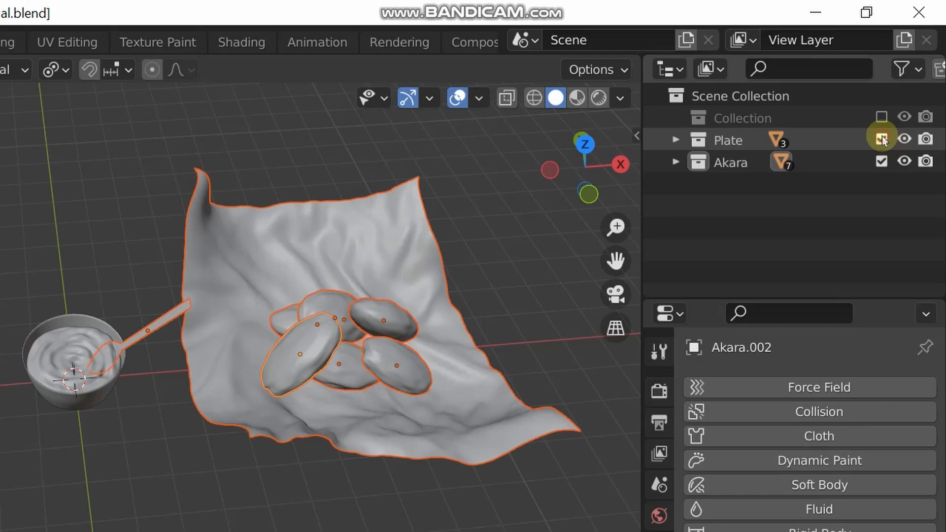
middle_click_drag(512, 270, 296, 390)
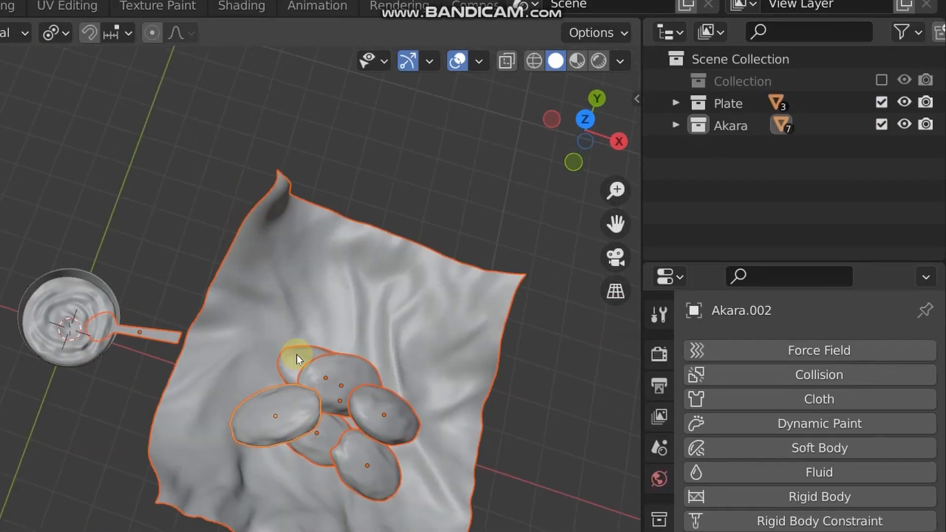
key("KP_7")
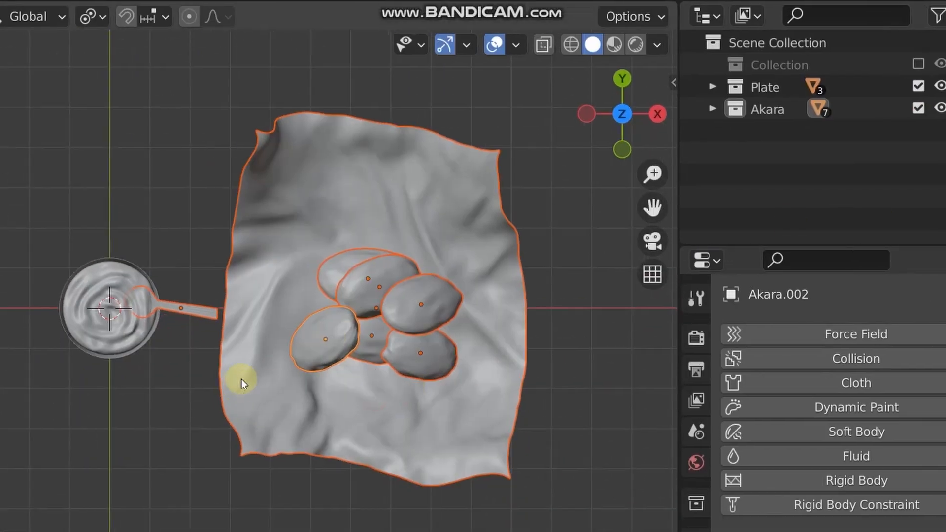
middle_click_drag(343, 358, 175, 310, "shift")
left_click_drag(500, 444, 97, 59)
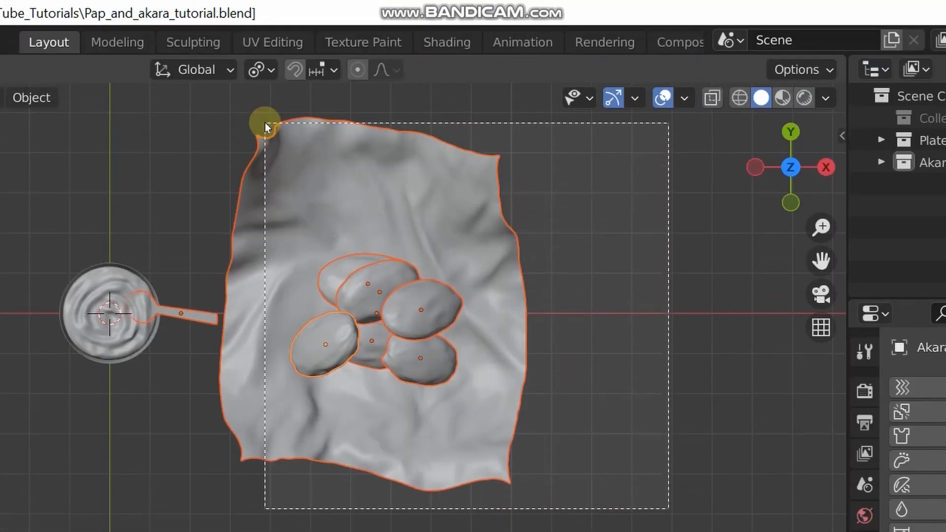
left_click_drag(265, 122, 269, 125)
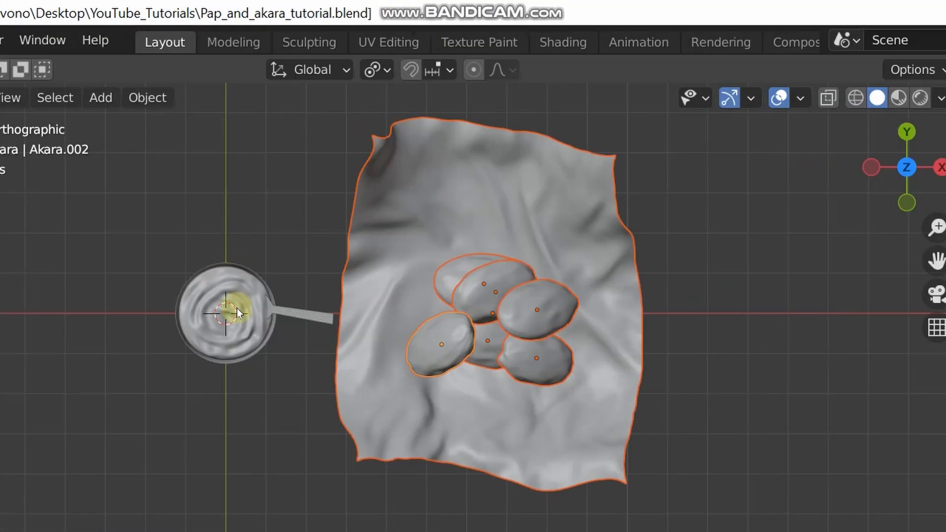
scroll(530, 372, "up", 2)
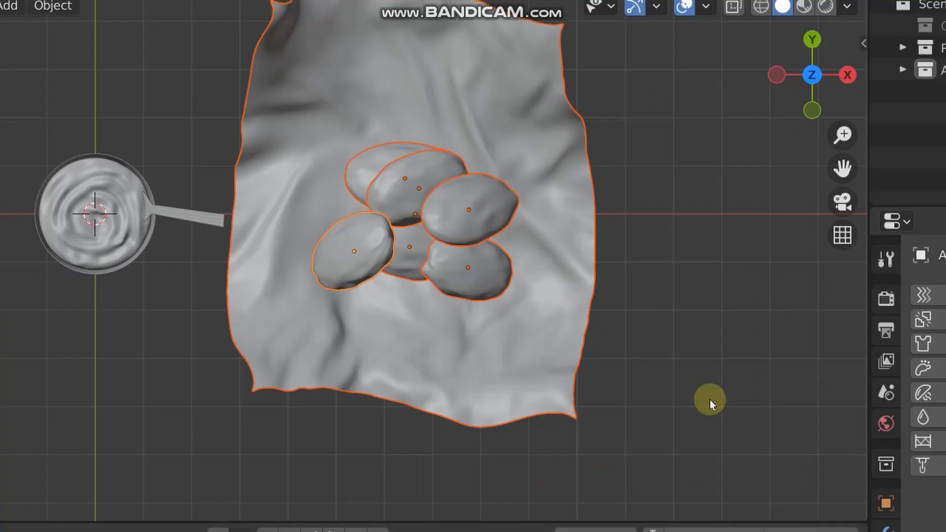
Set the transform pivot point to Median Point and scale the selected newspaper and akara pieces down slightly.
key("s")
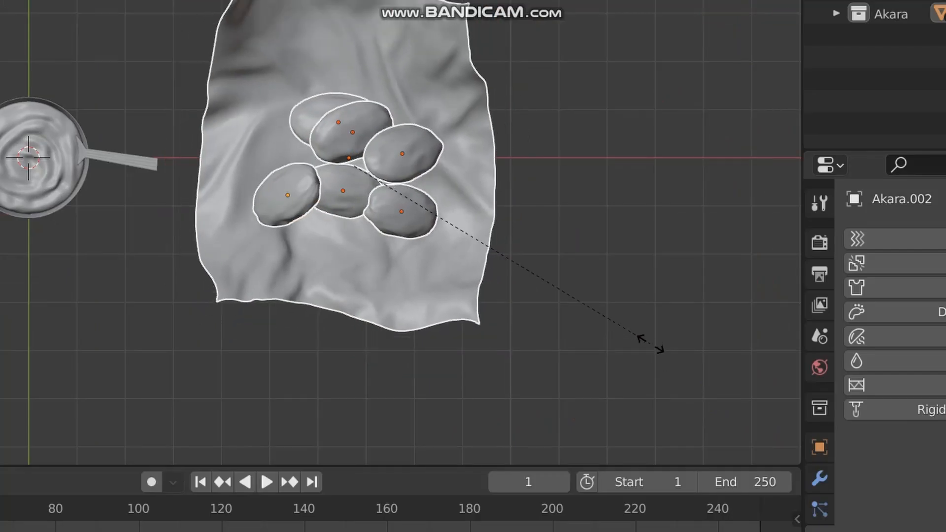
key("Escape")
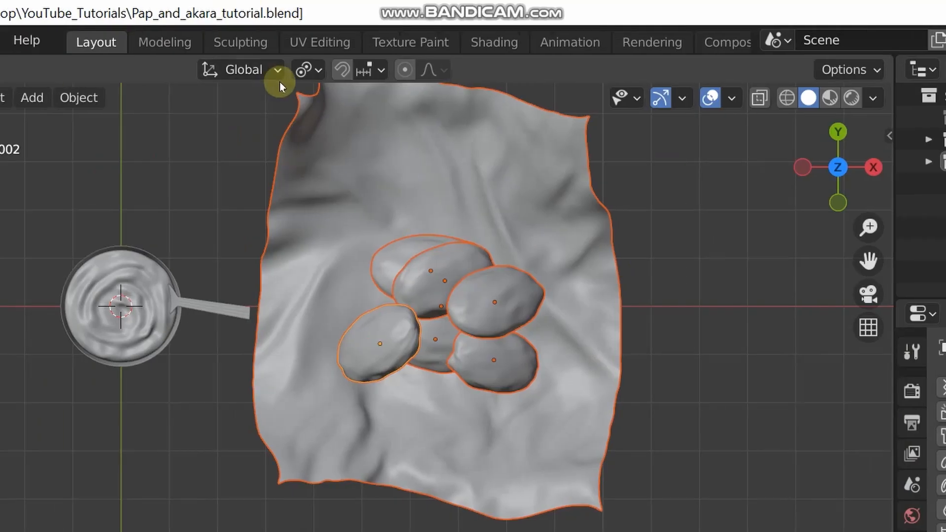
left_click(306, 68)
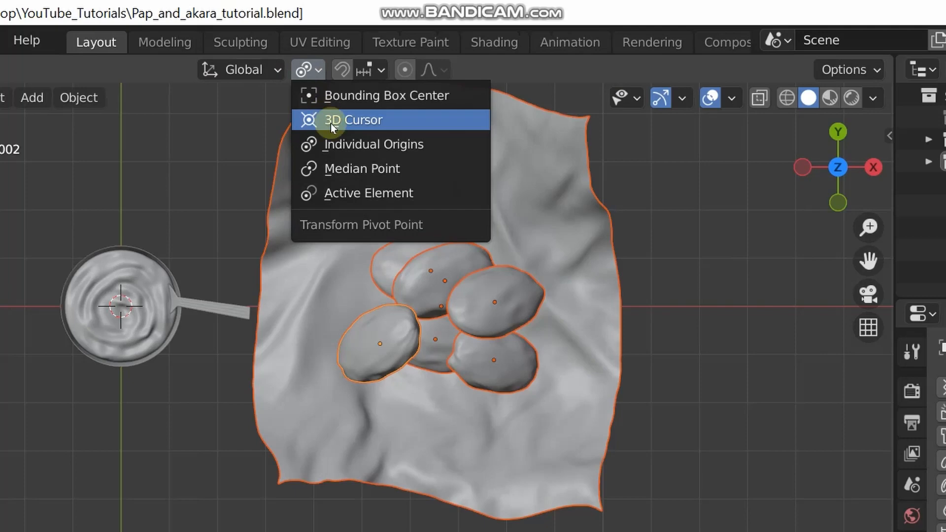
left_click(339, 167)
key("s")
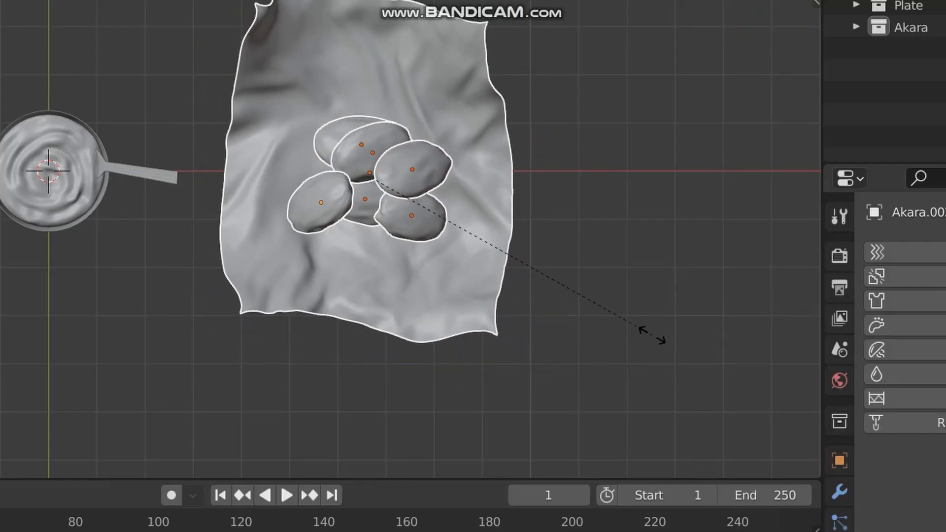
left_click(650, 333)
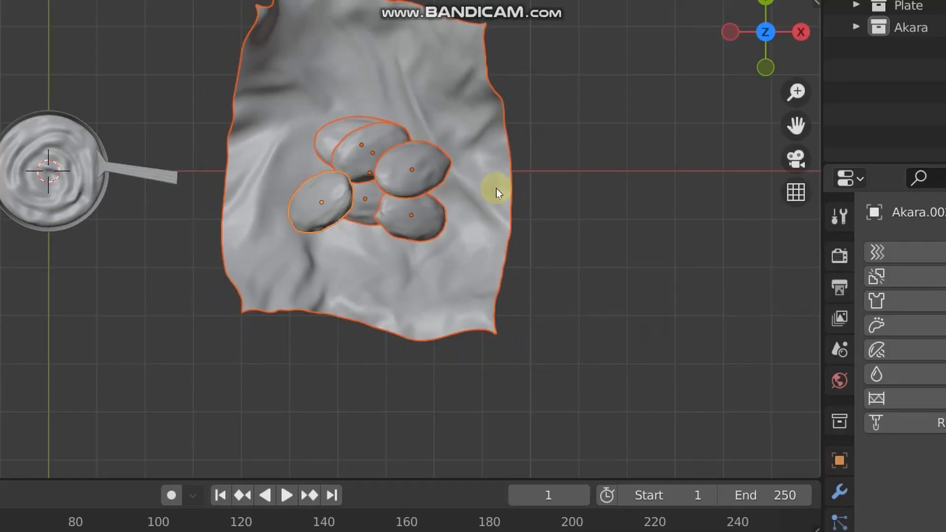
Move the newspaper and akara pieces along the X axis toward the bowl until the newspaper lies under the spoon handle.
key("g")
key("x")
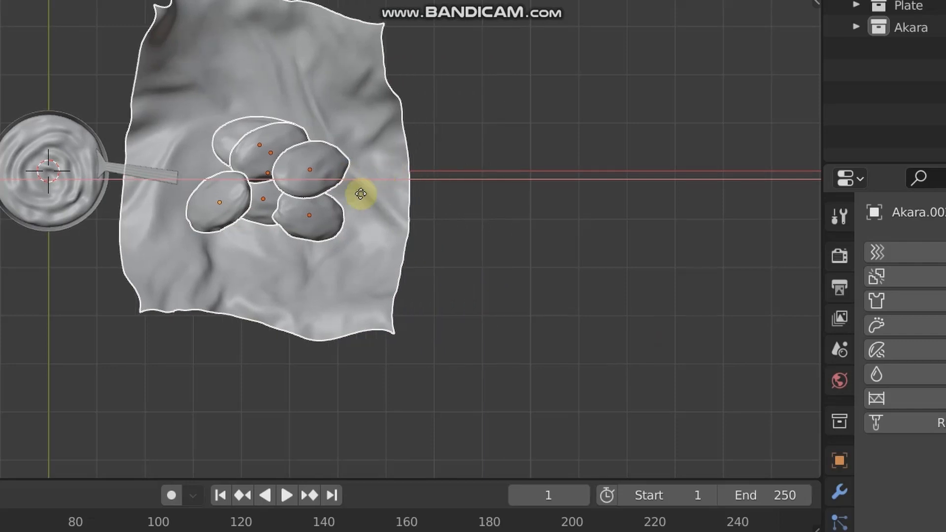
left_click(382, 203)
middle_click_drag(245, 344, 264, 261)
key("KP_7")
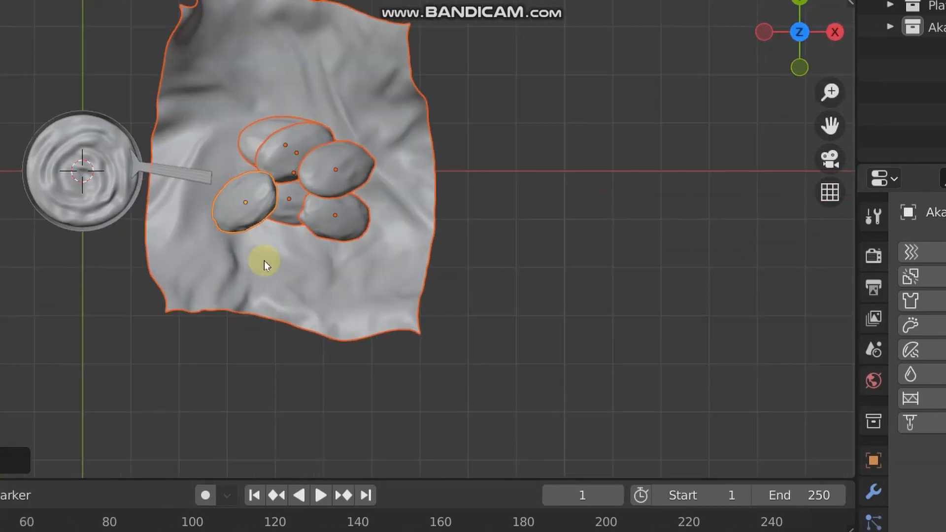
Scale the newspaper and akara group down a little further and shift it along X closer to the bowl.
scroll(341, 230, "up", 1)
key("s")
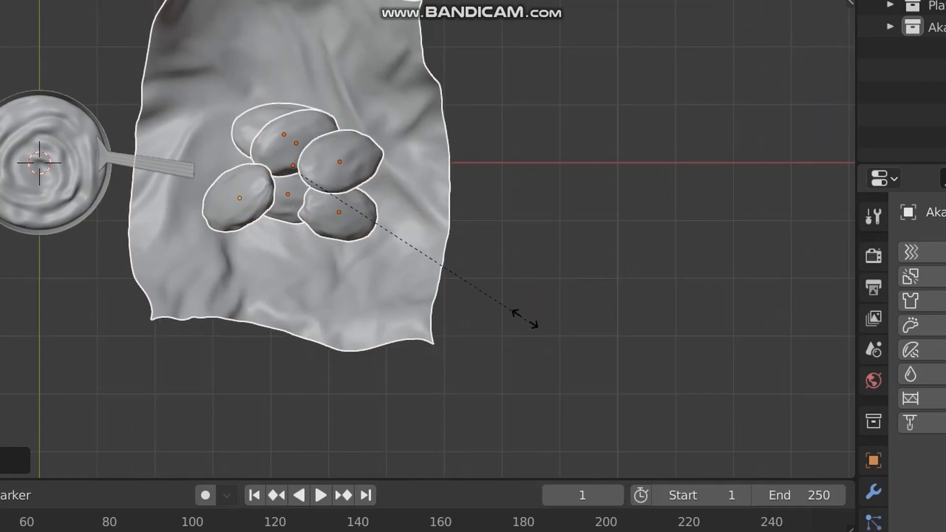
left_click(510, 306)
key("g")
key("x")
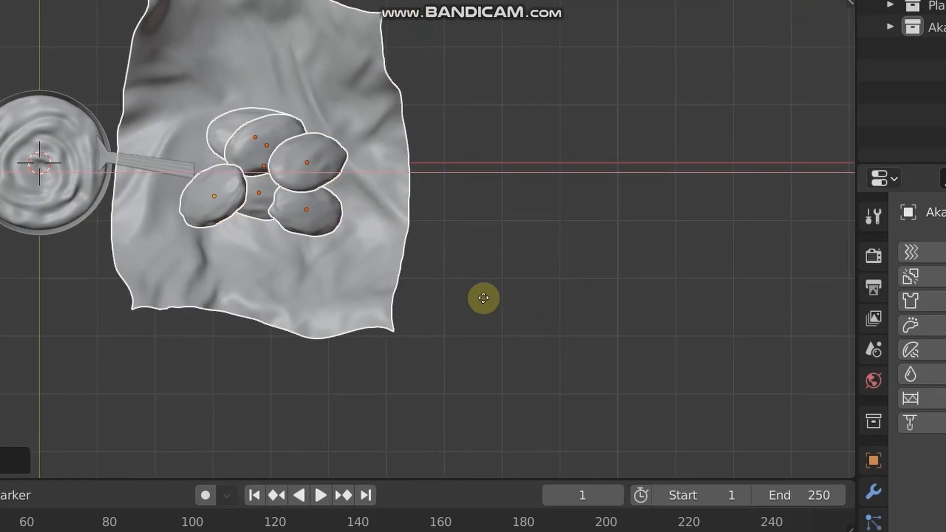
left_click(483, 298)
Scale down the akara piece nearest the newspaper's lower edge, just below the overlapping larger piece.
scroll(344, 241, "up", 4)
left_click(344, 241)
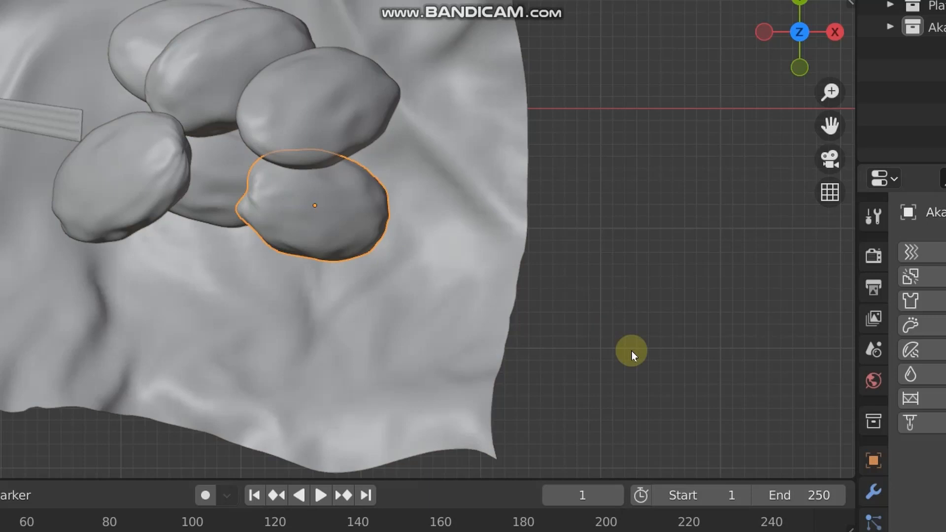
left_click(610, 353)
Slightly enlarge the akara piece overlapping that smaller one and select the akara partly hidden behind it.
left_click(227, 126)
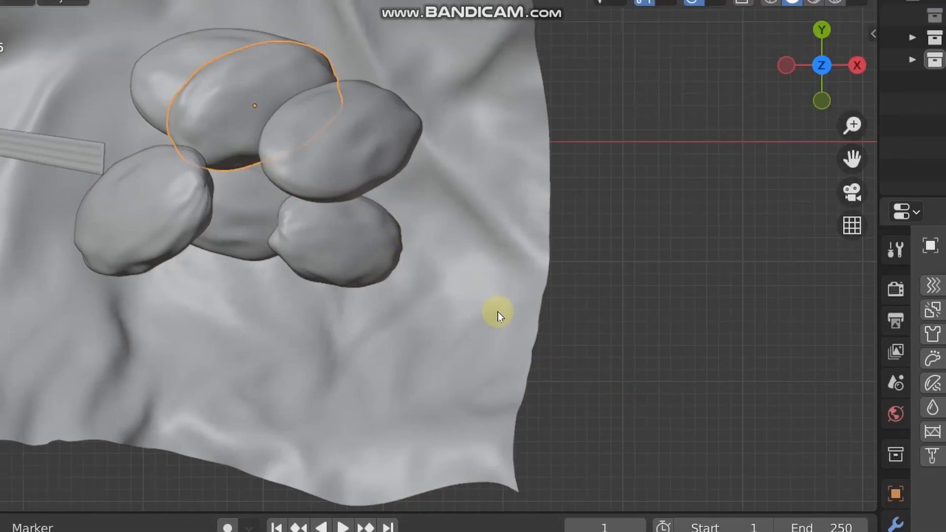
left_click(289, 134)
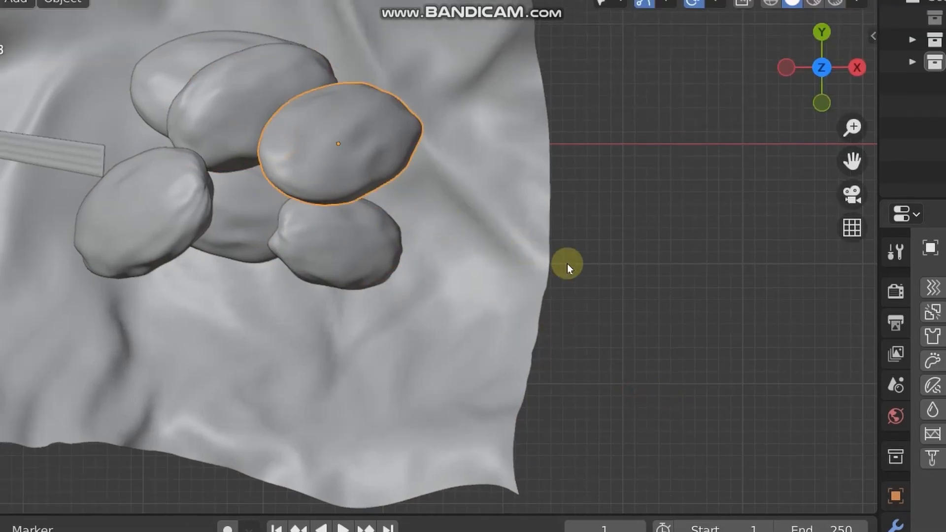
left_click(629, 327)
scroll(453, 274, "down", 1)
left_click(297, 180)
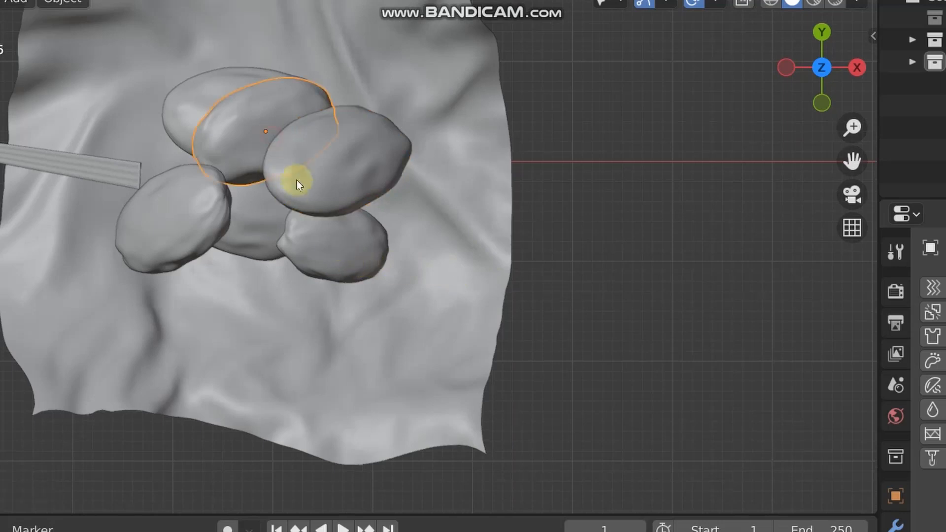
Slightly scale down the akara piece beside the tip of the spoon handle.
left_click(219, 240)
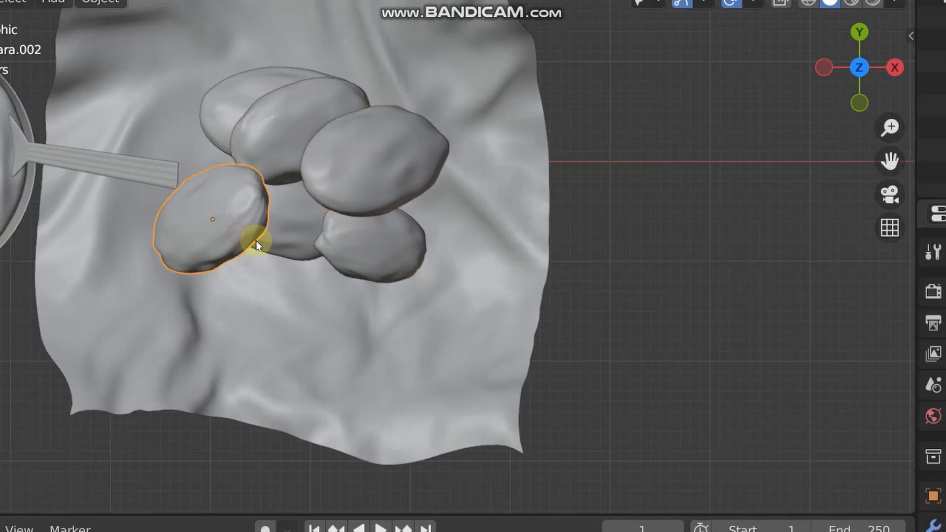
key("s")
left_click(308, 281)
scroll(320, 267, "down", 2)
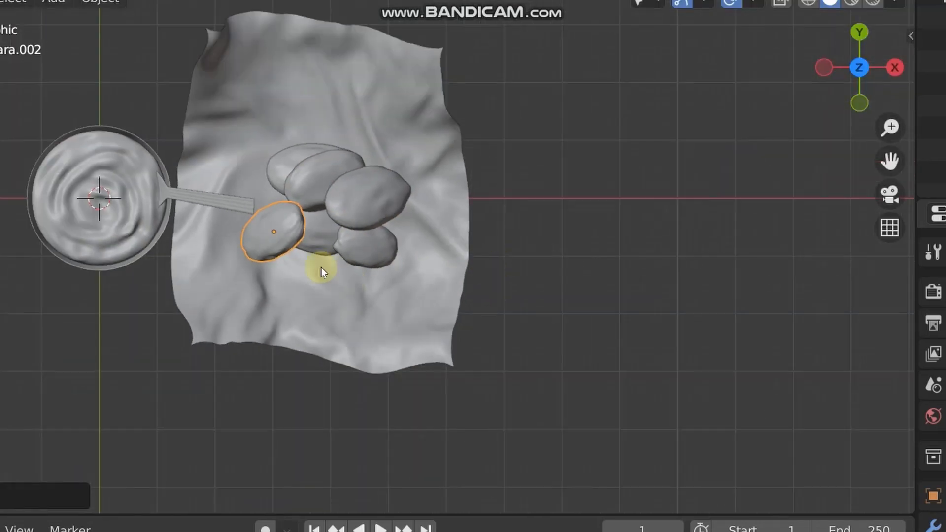
Look through the scene camera and show the view lock settings with Camera to View enabled.
key("KP_0")
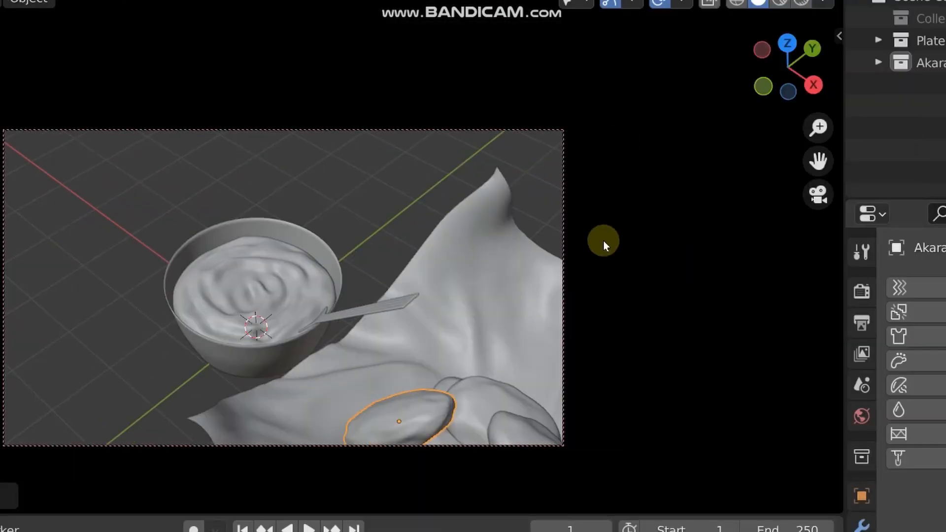
key("n")
scroll(731, 136, "down", 3)
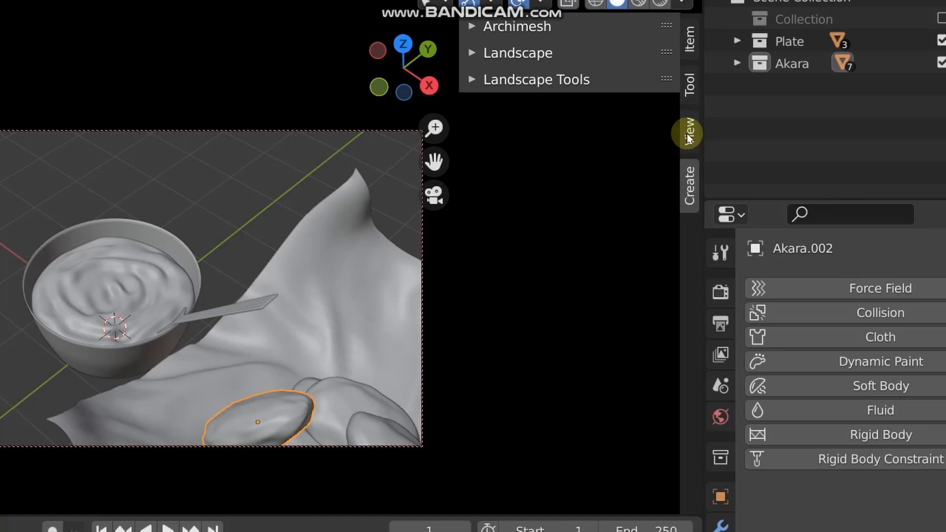
left_click(730, 137)
scroll(278, 274, "down", 1)
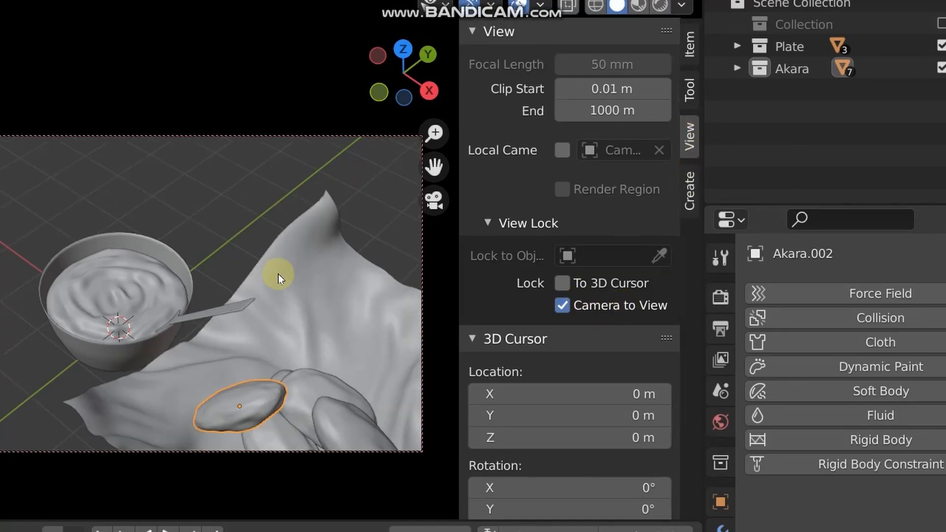
Reframe the camera to look from the front and above, fitting the bowl, the whole newspaper and all akara pieces in the frame.
middle_click_drag(238, 323, 121, 241, "shift")
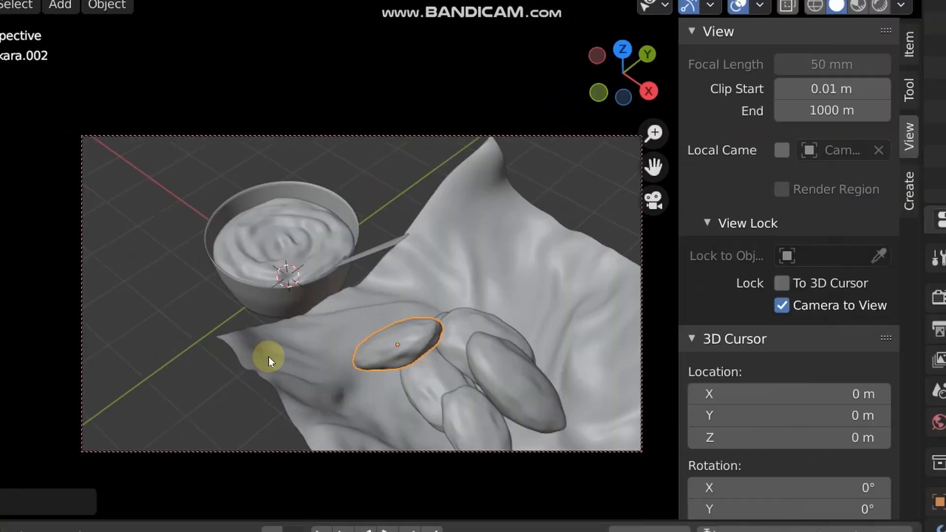
scroll(254, 329, "down", 5)
middle_click_drag(380, 318, 451, 359)
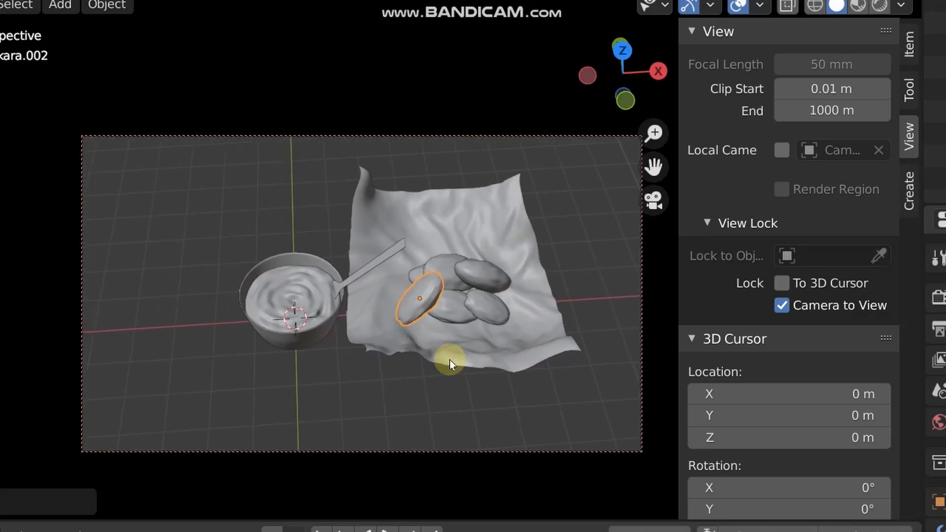
scroll(451, 359, "up", 2)
scroll(443, 366, "up", 3)
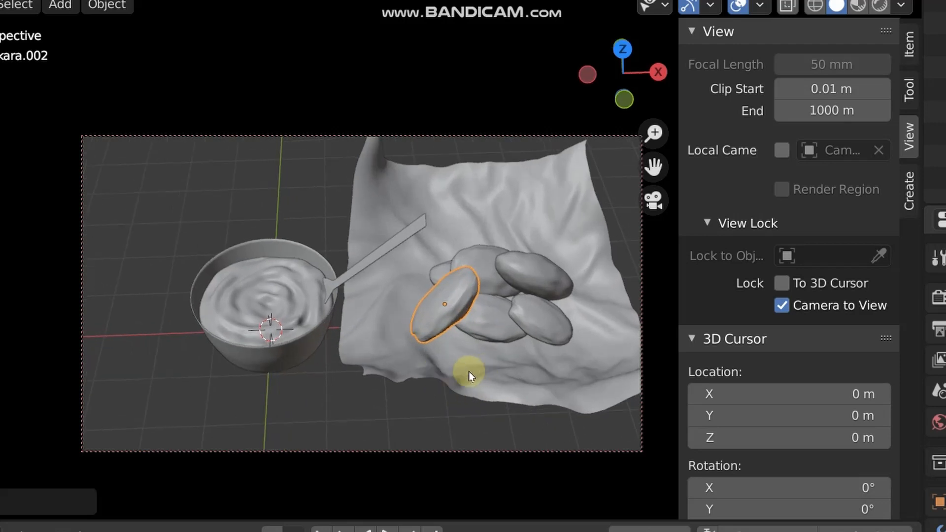
middle_click_drag(478, 371, 465, 370, "shift")
scroll(465, 368, "down", 3)
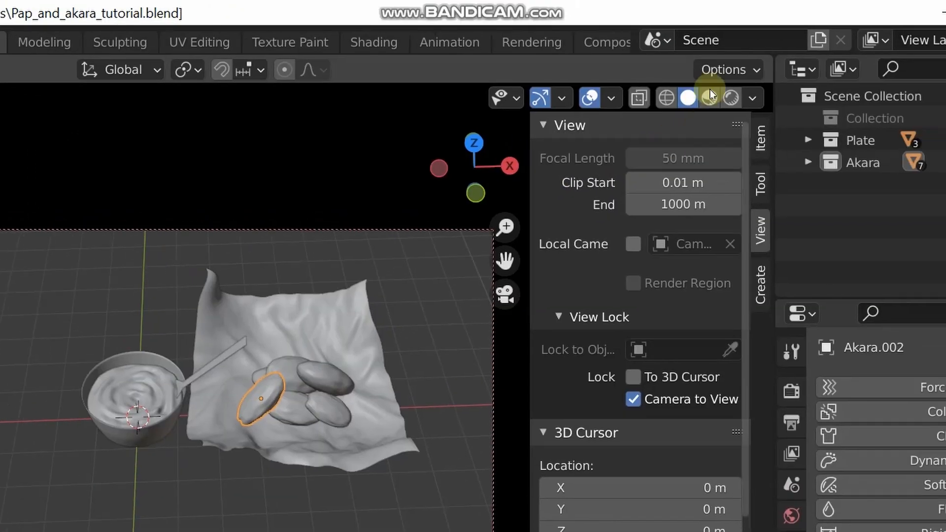
Switch to material preview, add a plane at the origin and scale it up until it fills the camera frame as a tabletop.
left_click(710, 95)
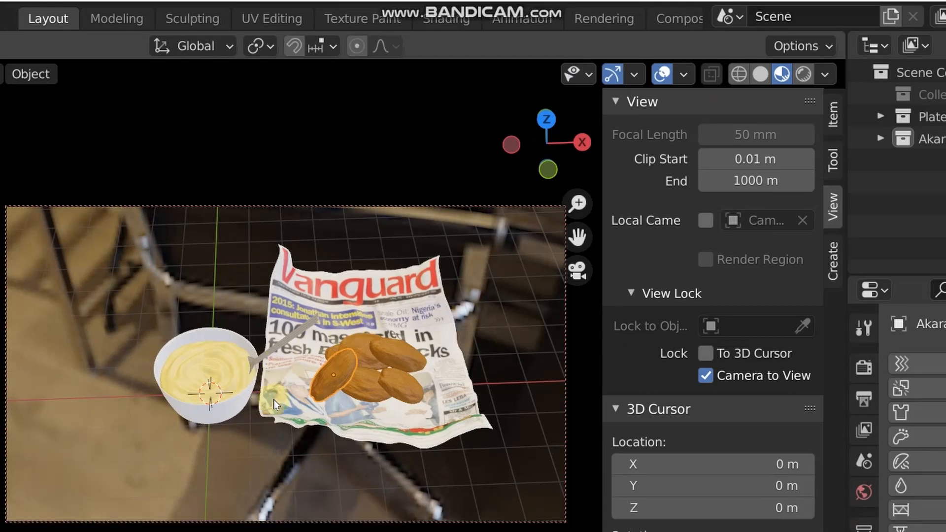
key("shift+a")
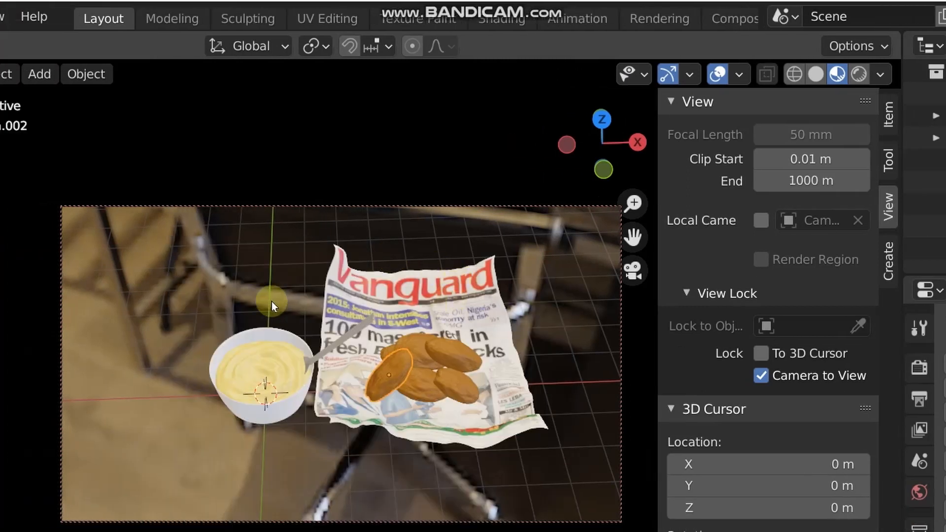
key("shift+a")
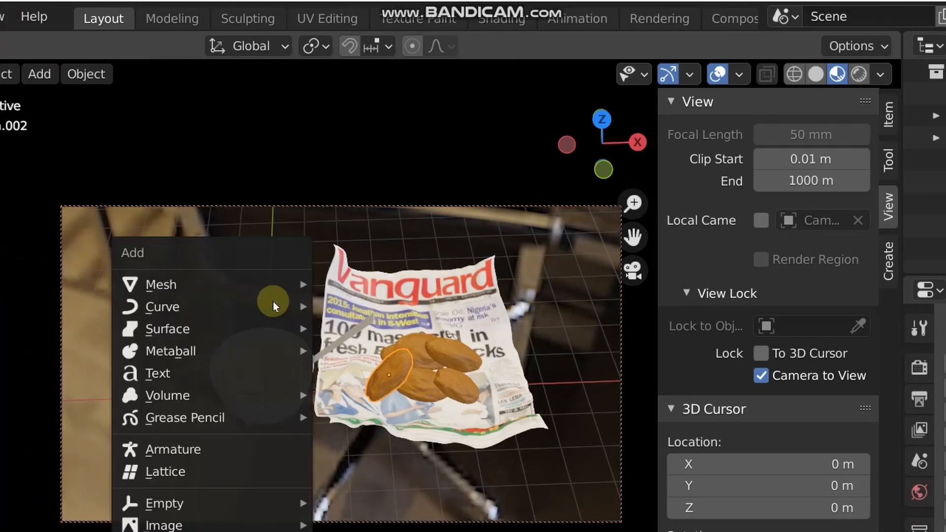
mouse_move(229, 285)
left_click(389, 287)
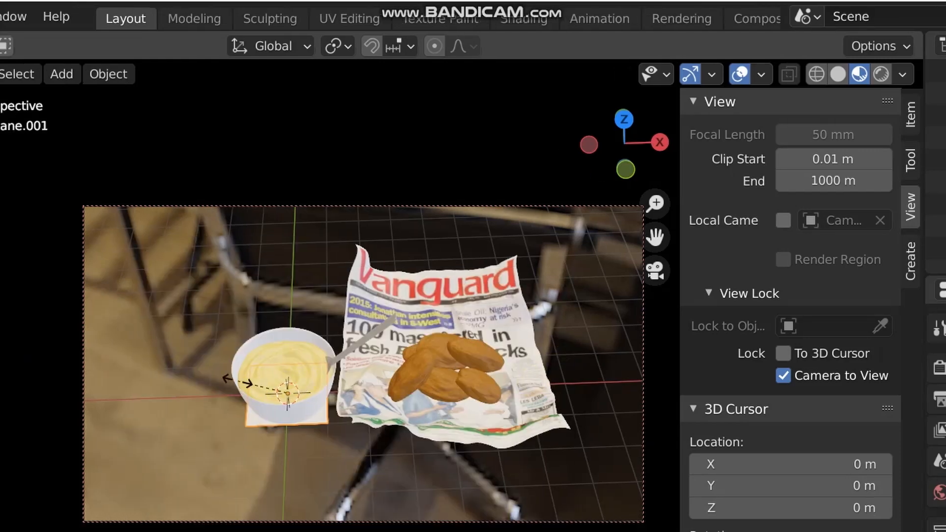
key("s")
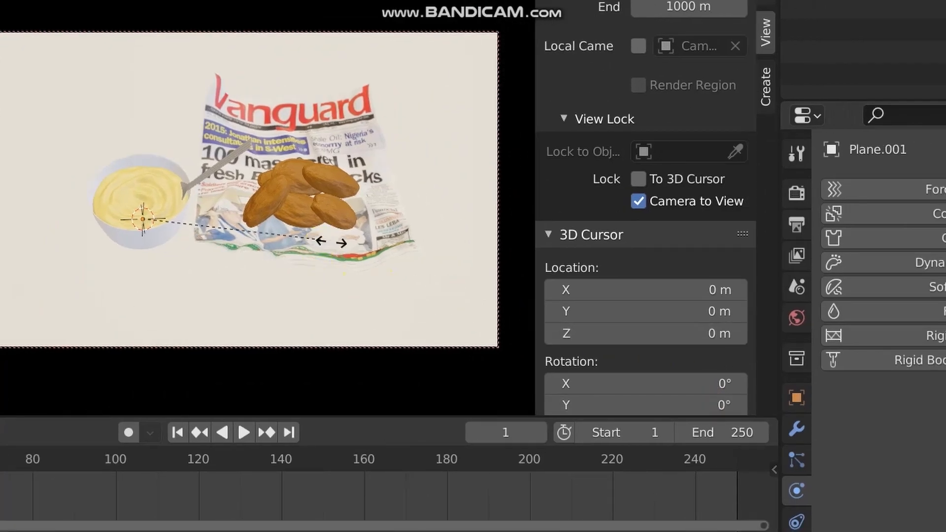
left_click(432, 302)
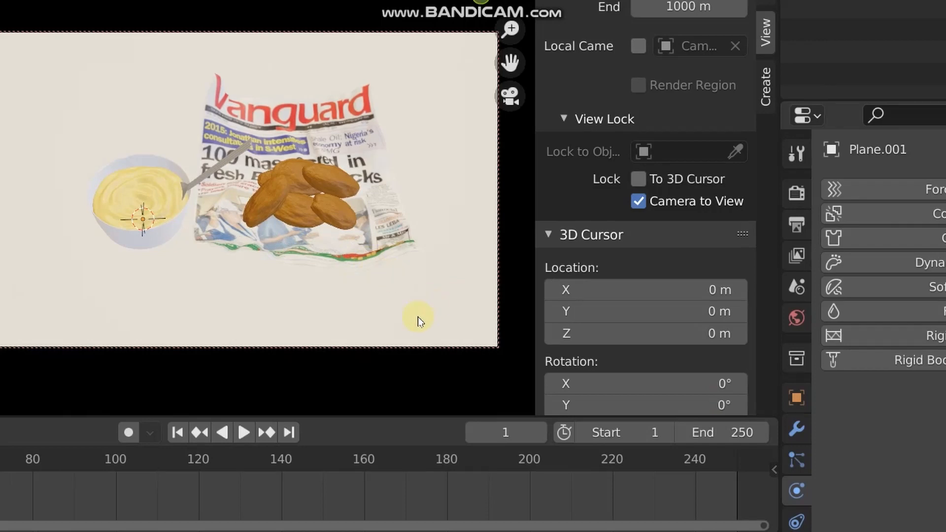
key("KP_7")
scroll(364, 302, "down", 6)
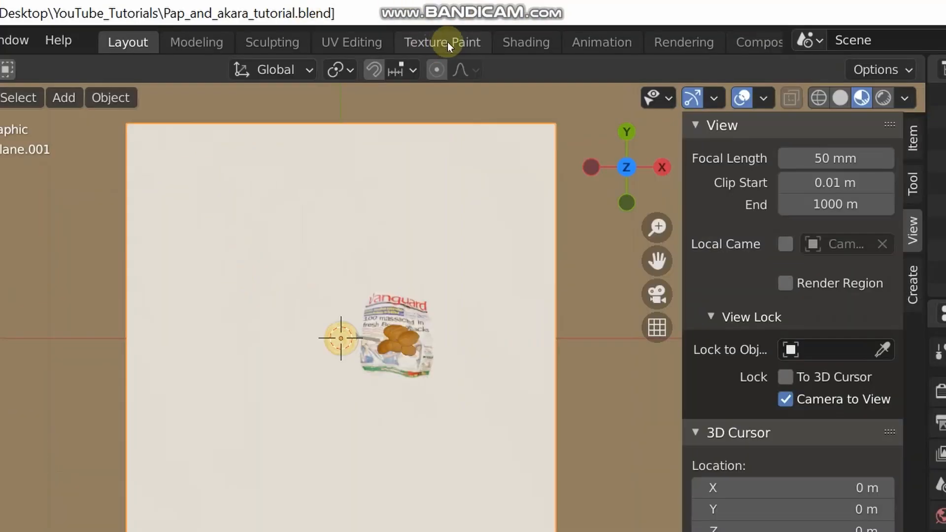
Create a new material for the tabletop plane in the Shading workspace.
left_click(524, 44)
left_click(563, 400)
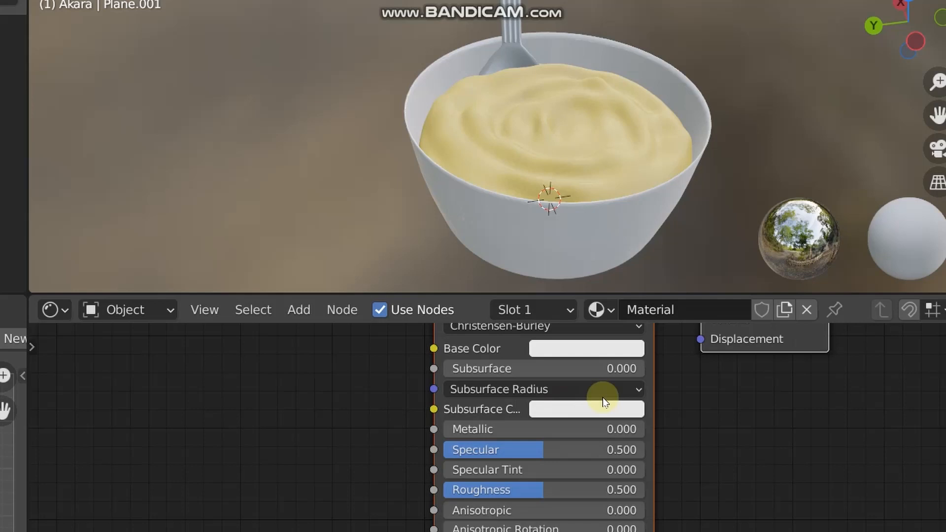
scroll(347, 377, "down", 2)
Add an Image Texture node to the plane's material and connect its Color output to the Principled BSDF's Base Color.
key("shift+a")
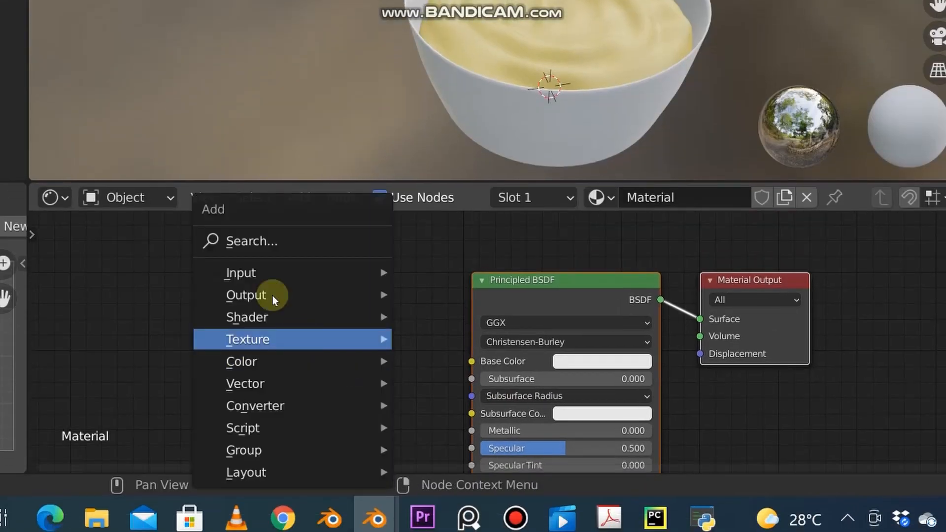
mouse_move(247, 339)
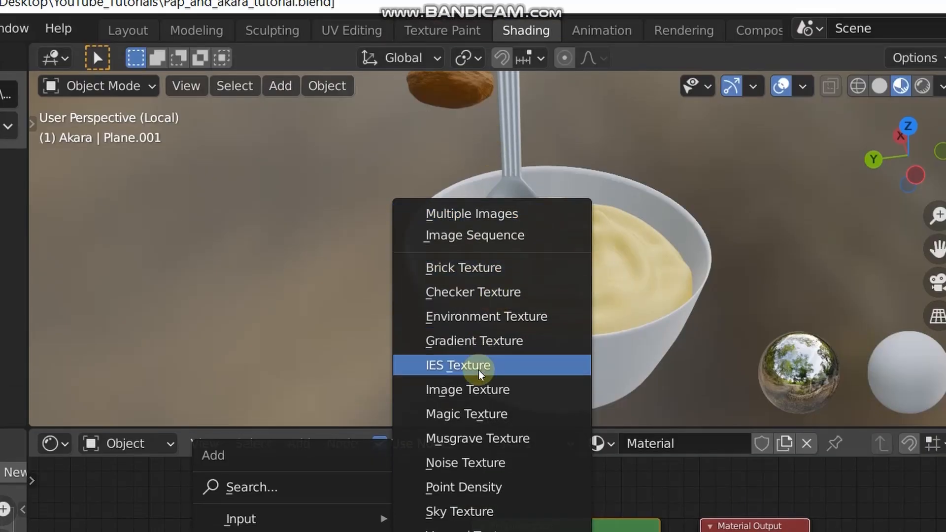
left_click(456, 335)
left_click(385, 449)
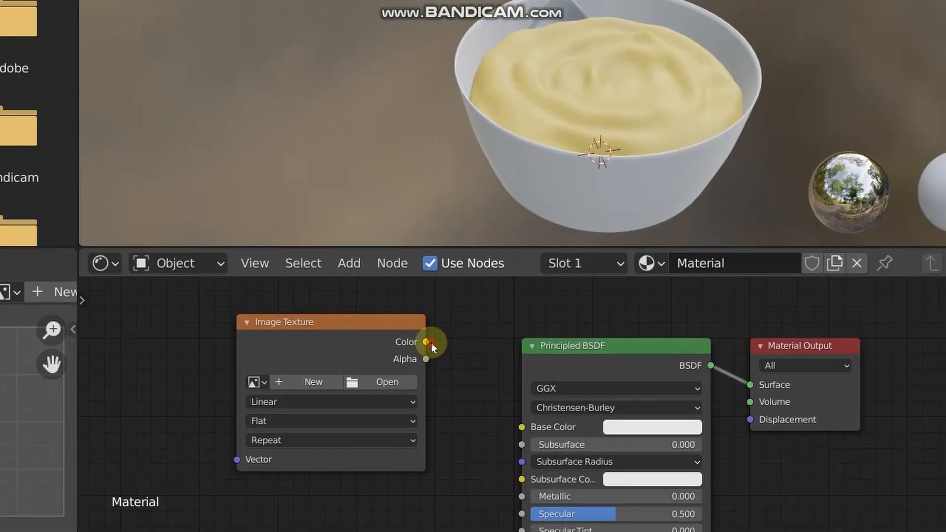
left_click_drag(427, 342, 523, 426)
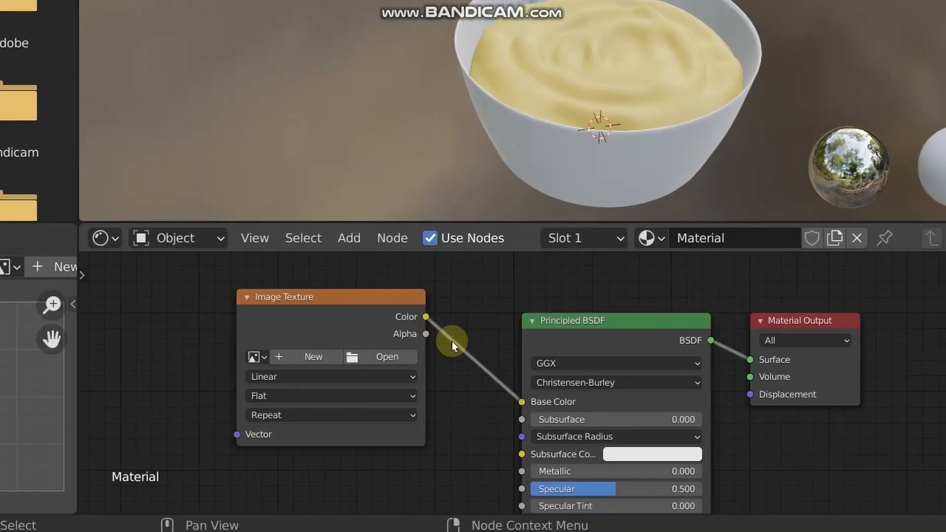
Load the image Wood-1.jpg from the Desktop's Texture folder into the Image Texture node.
left_click(386, 359)
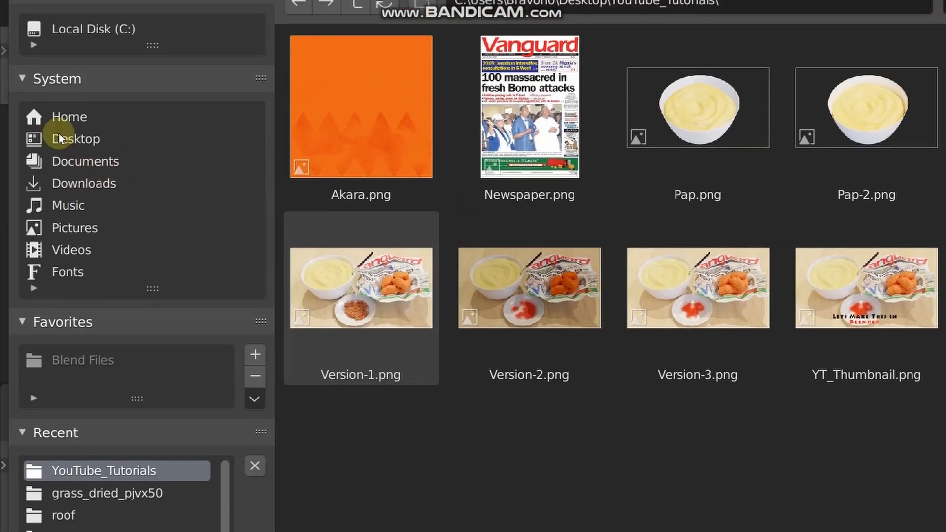
left_click(64, 109)
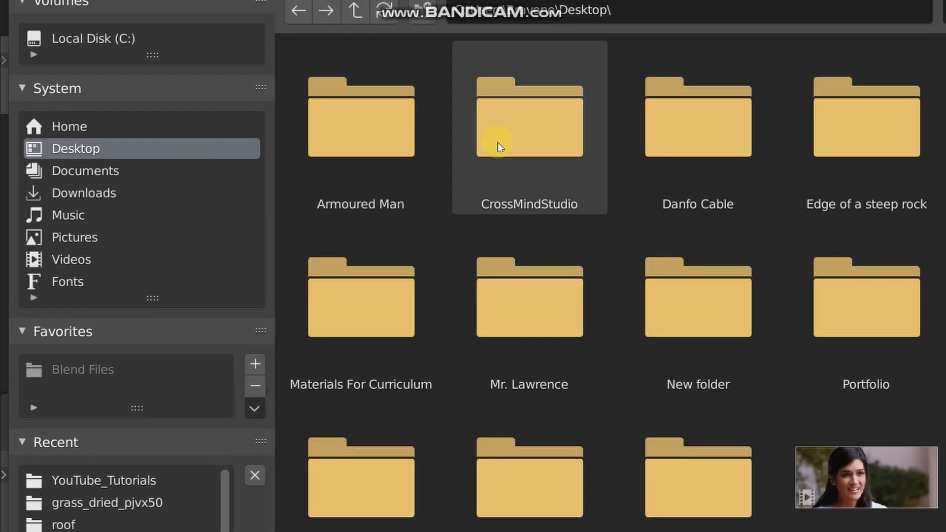
scroll(511, 244, "down", 2)
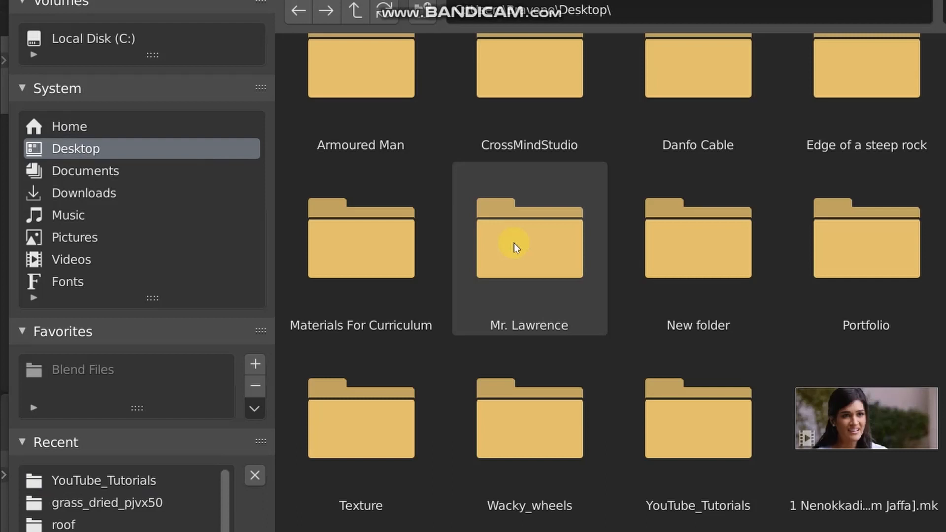
double_click(377, 433)
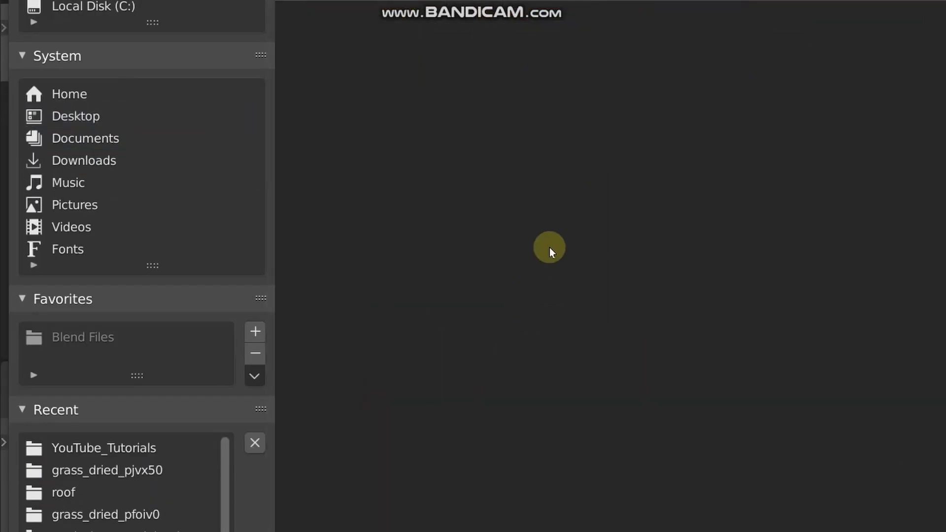
scroll(884, 305, "down", 6)
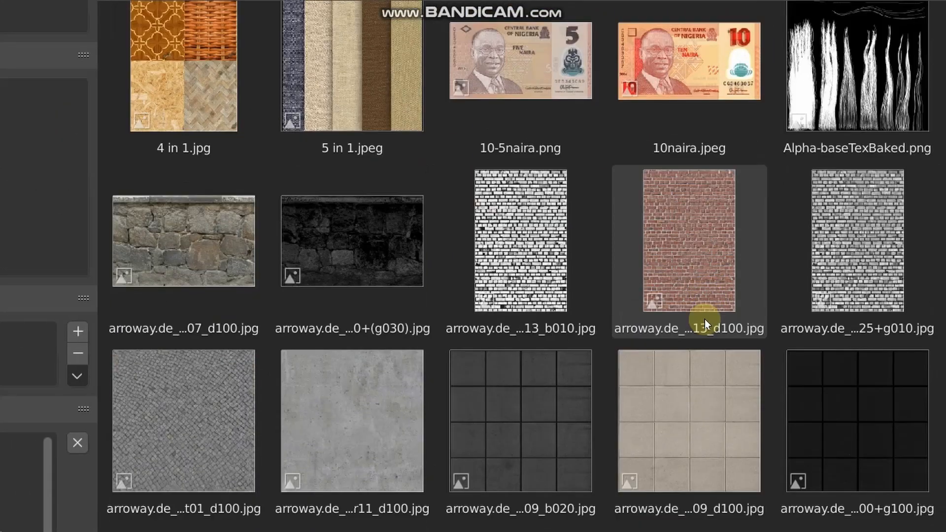
scroll(704, 323, "down", 20)
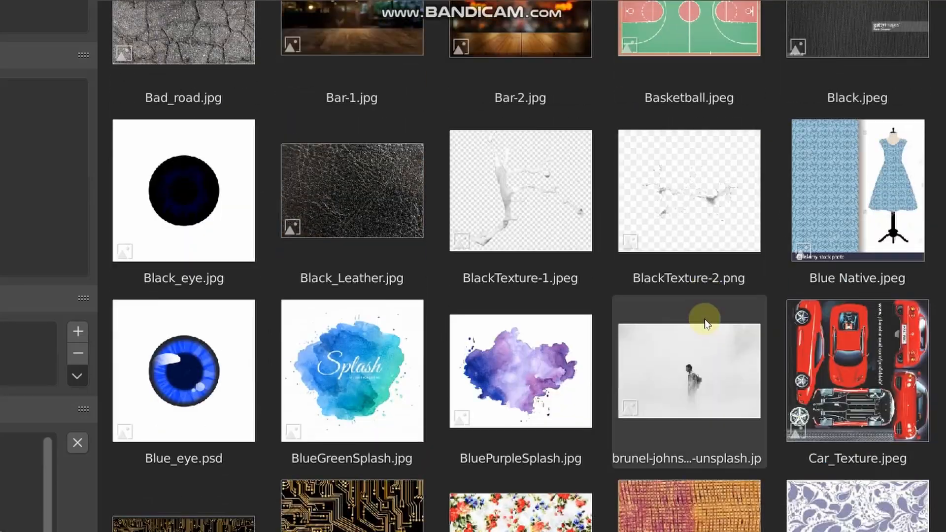
scroll(704, 323, "down", 20)
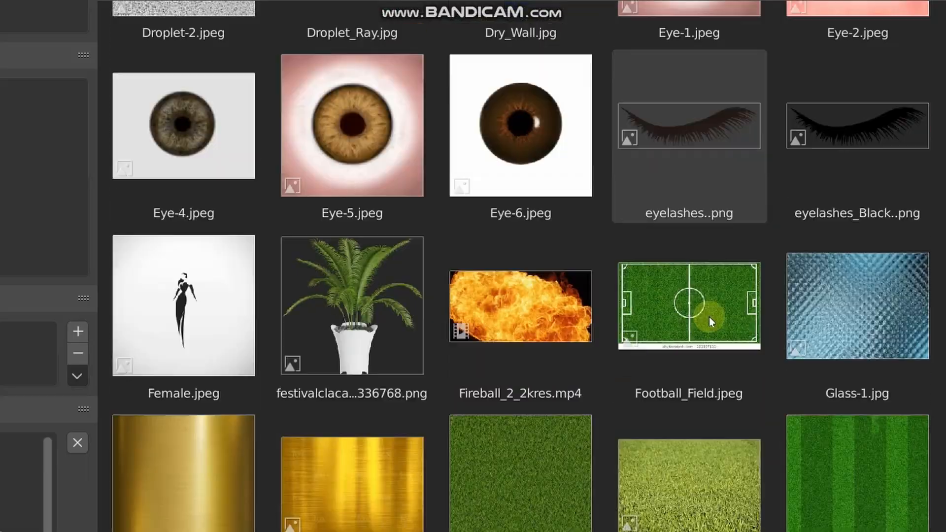
scroll(706, 340, "down", 20)
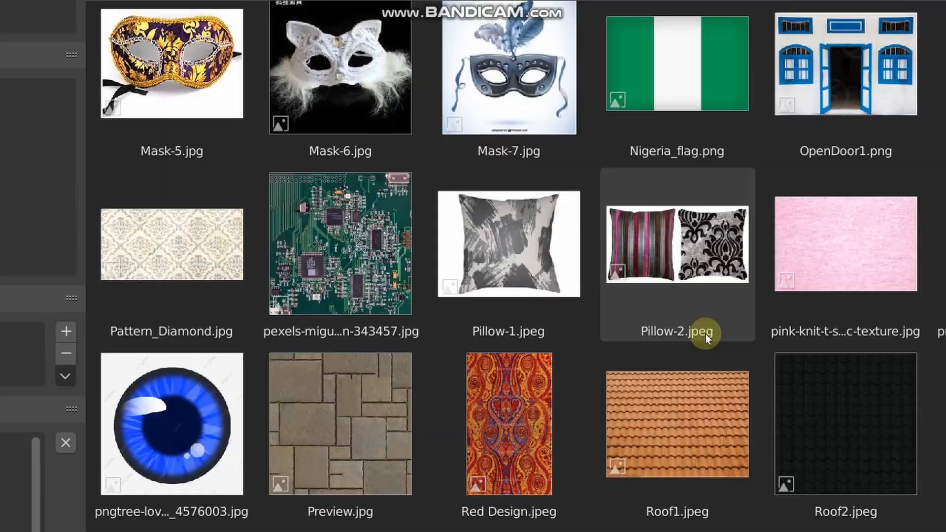
scroll(702, 329, "down", 20)
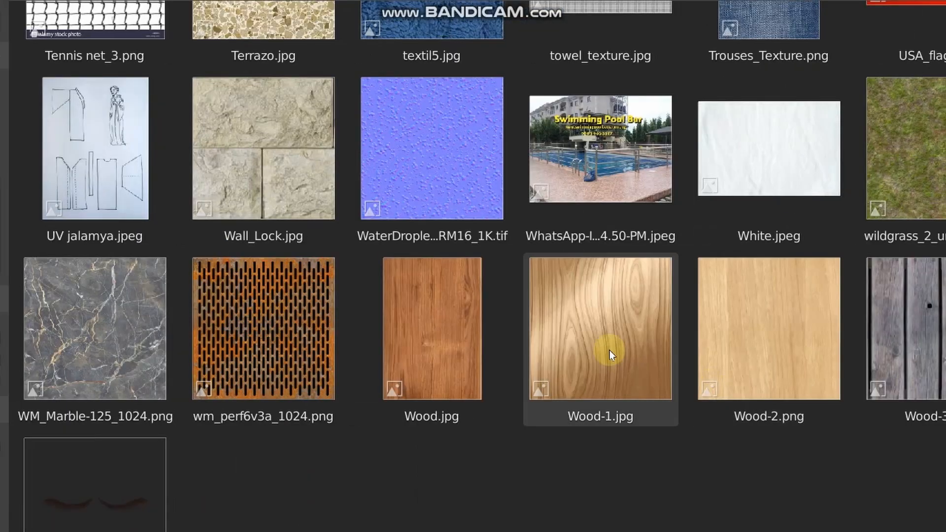
left_click(609, 349)
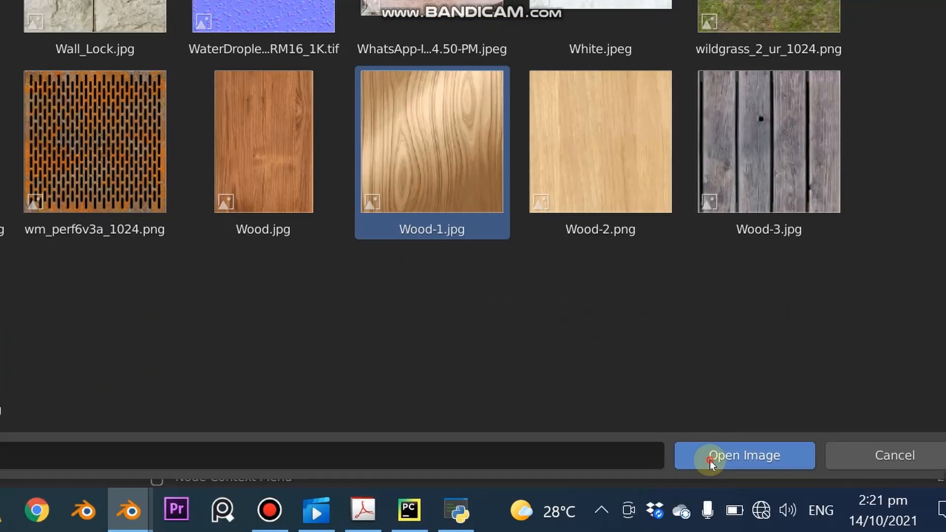
left_click(710, 460)
Return to the Layout workspace and inspect the wood-textured plane under the food through the camera.
scroll(371, 33, "down", 8)
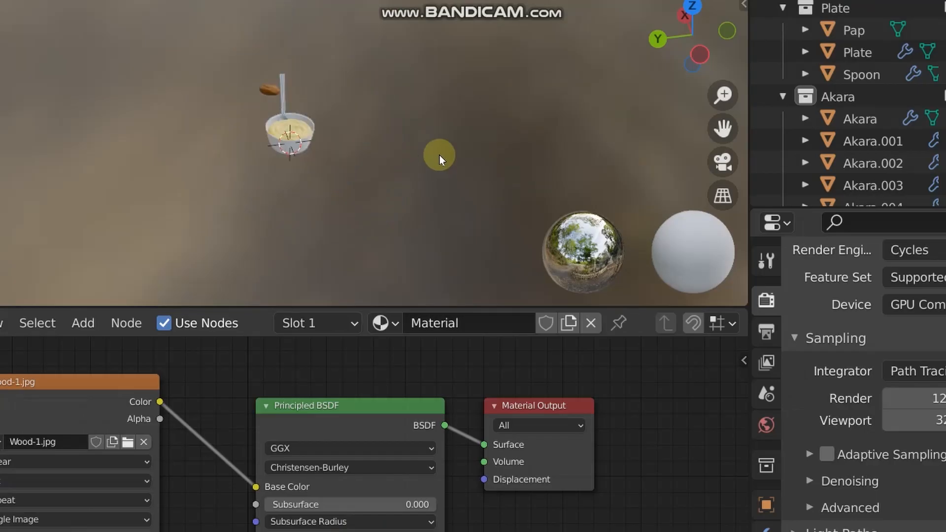
scroll(369, 21, "up", 7)
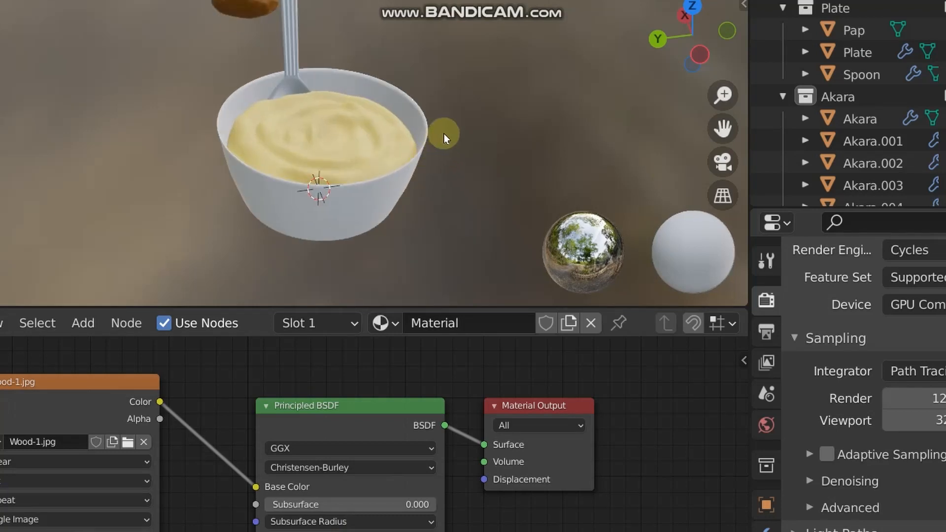
scroll(444, 134, "up", 3)
scroll(444, 134, "down", 5)
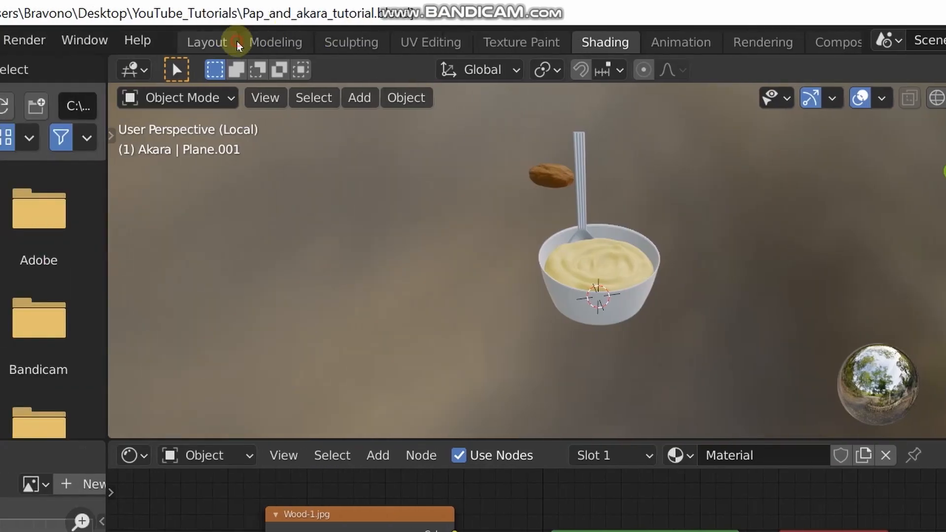
left_click(237, 40)
scroll(417, 316, "up", 2)
scroll(371, 296, "down", 1)
middle_click_drag(371, 295, 375, 196)
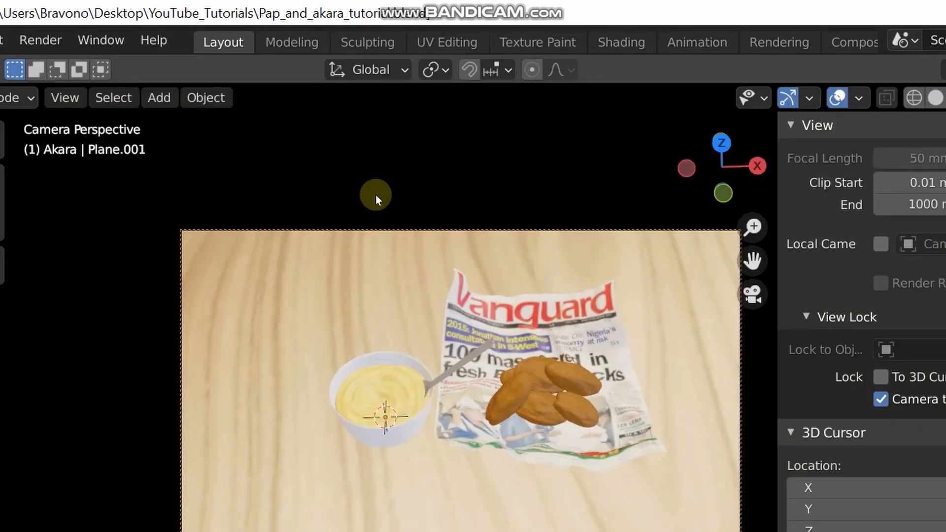
Orbit the camera to frame the akara in front with the bowl behind it, and turn off Camera to View.
scroll(459, 359, "down", 3)
middle_click_drag(437, 385, 609, 299)
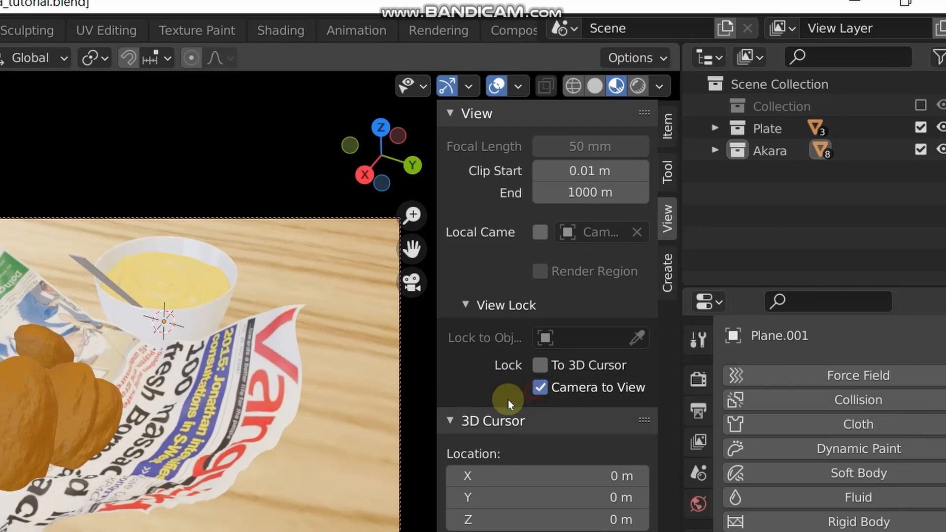
left_click(533, 391)
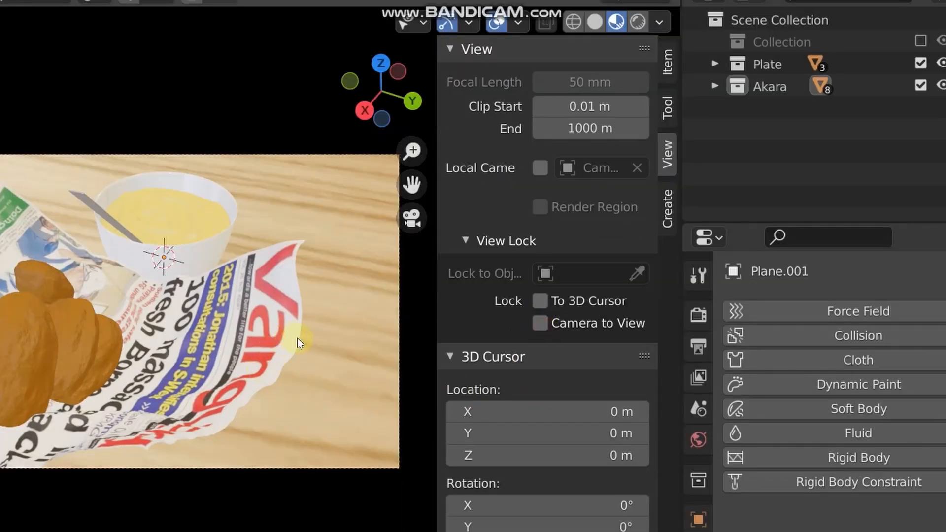
key("n")
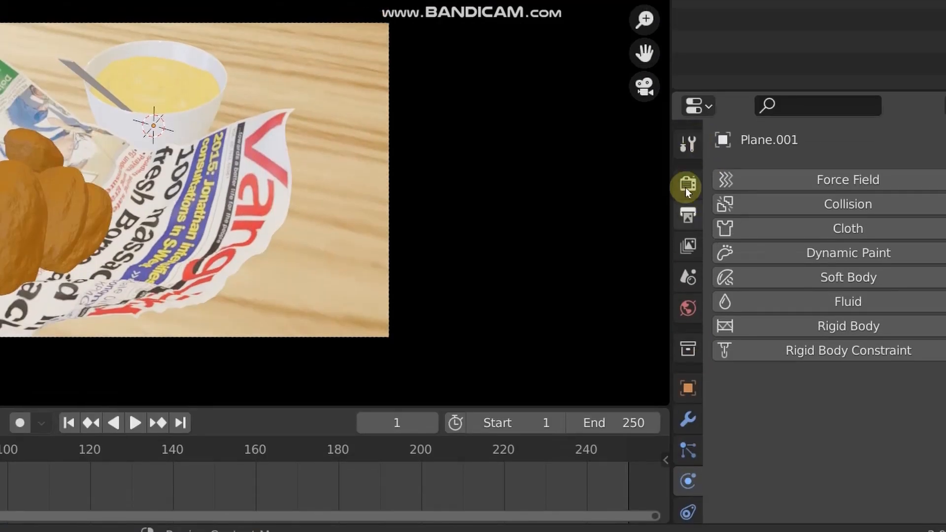
Review the Cycles render settings, checking the compute device, the render samples and the tile size under Performance.
left_click(686, 194)
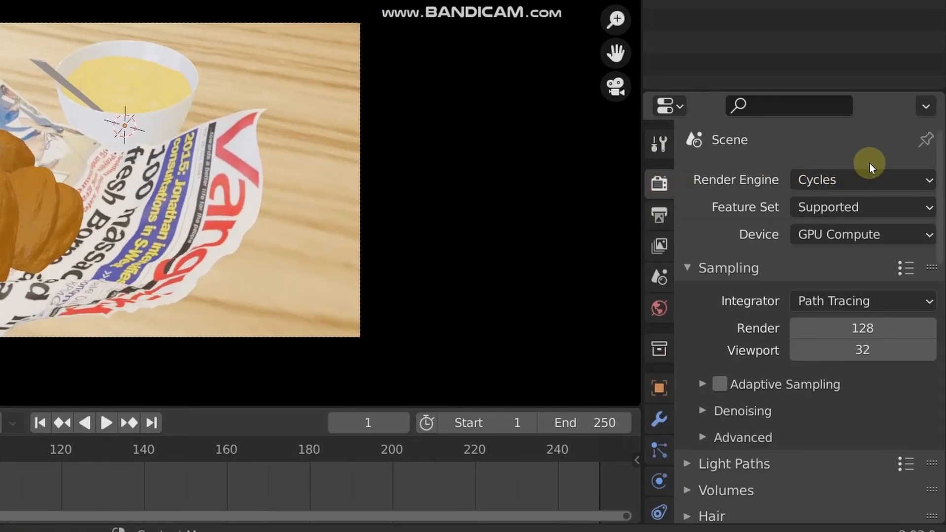
left_click(837, 234)
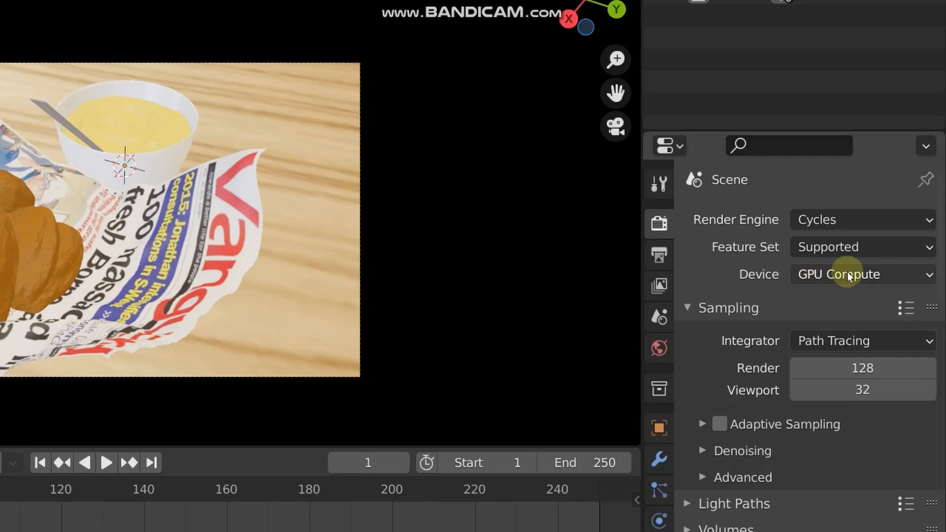
left_click(825, 277)
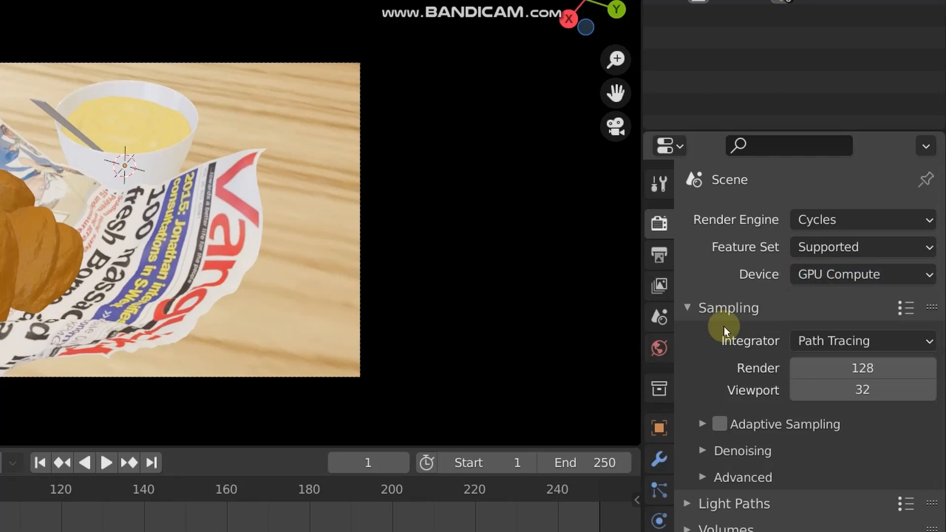
scroll(722, 345, "down", 8)
scroll(720, 360, "down", 3)
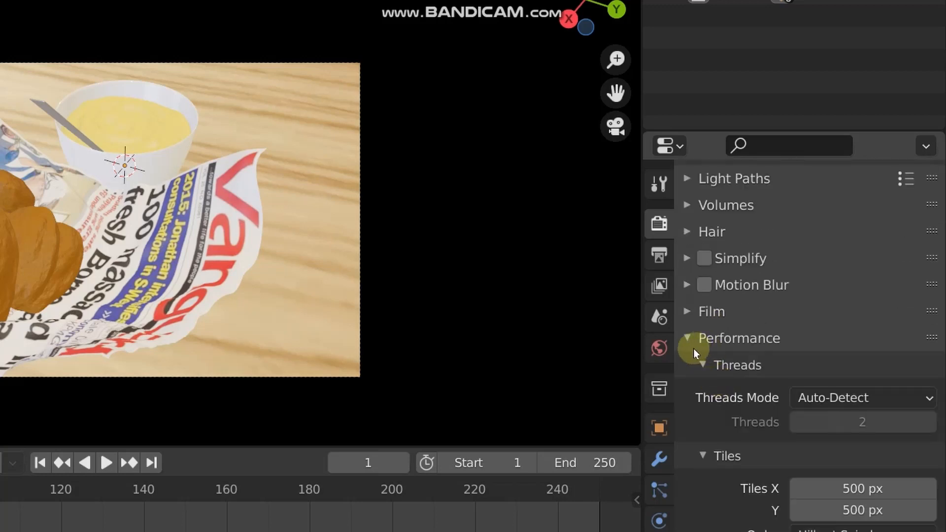
scroll(769, 379, "down", 4)
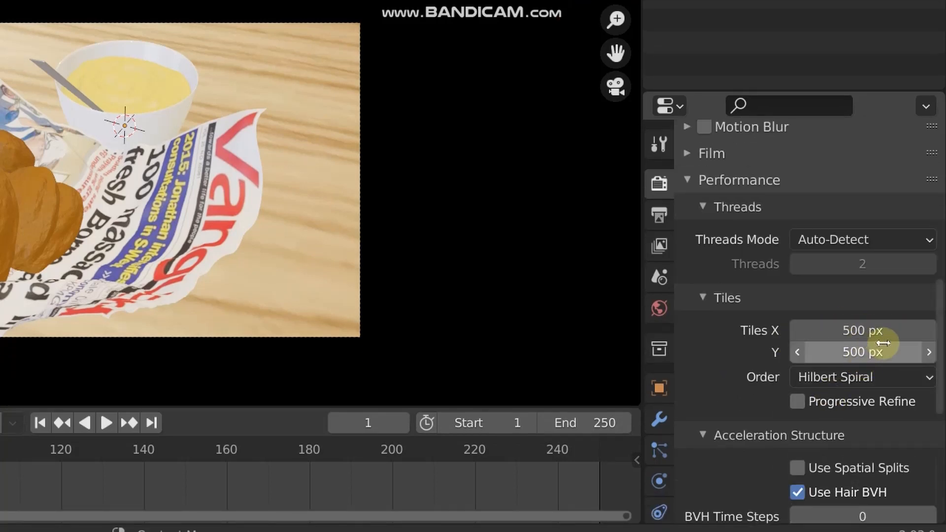
scroll(823, 344, "down", 2)
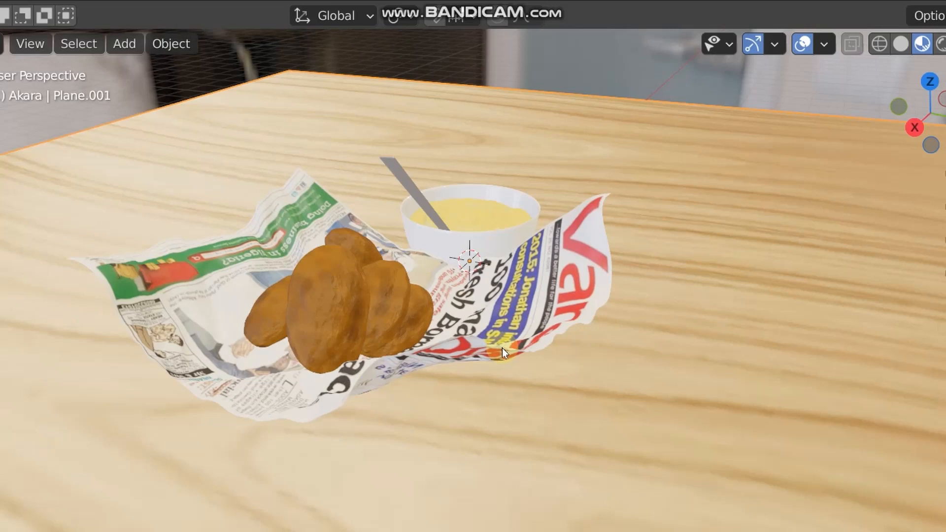
Return to the camera view and set the scene's render engine to Eevee.
key("KP_0")
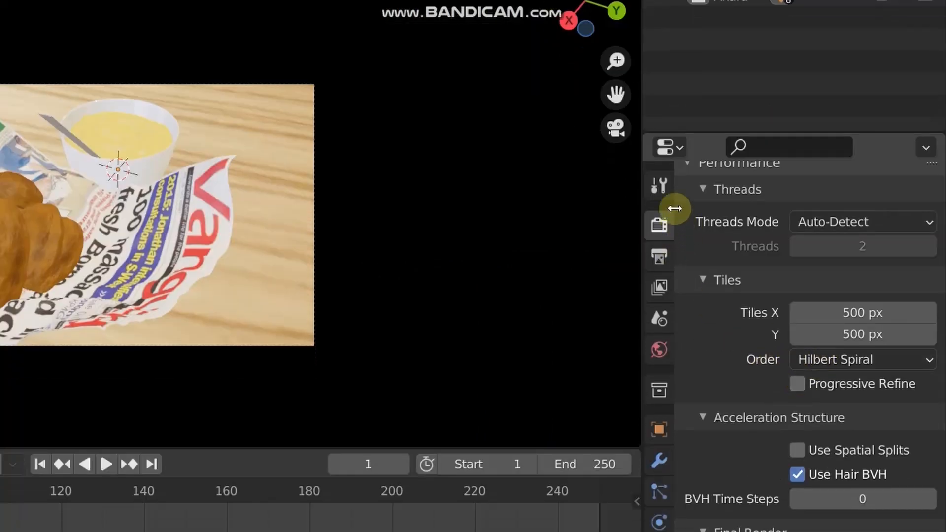
scroll(804, 243, "up", 12)
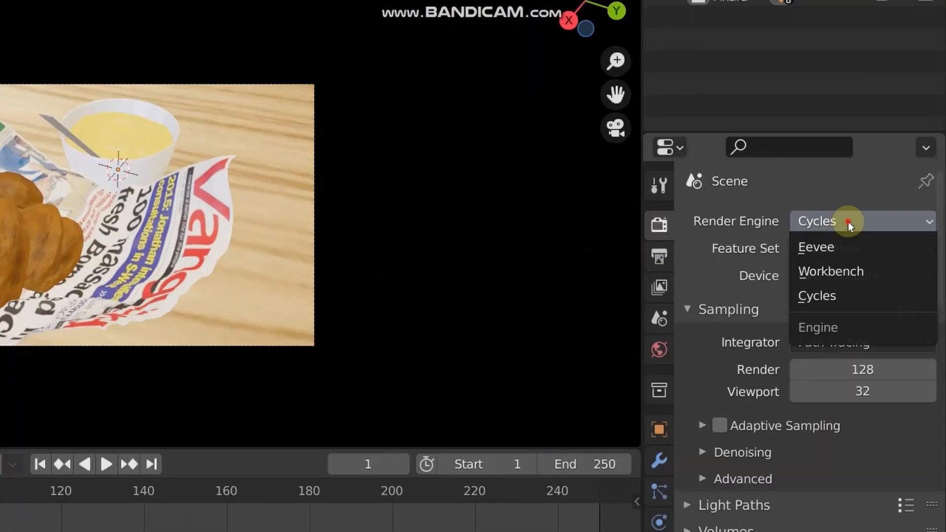
left_click(857, 219)
left_click(815, 245)
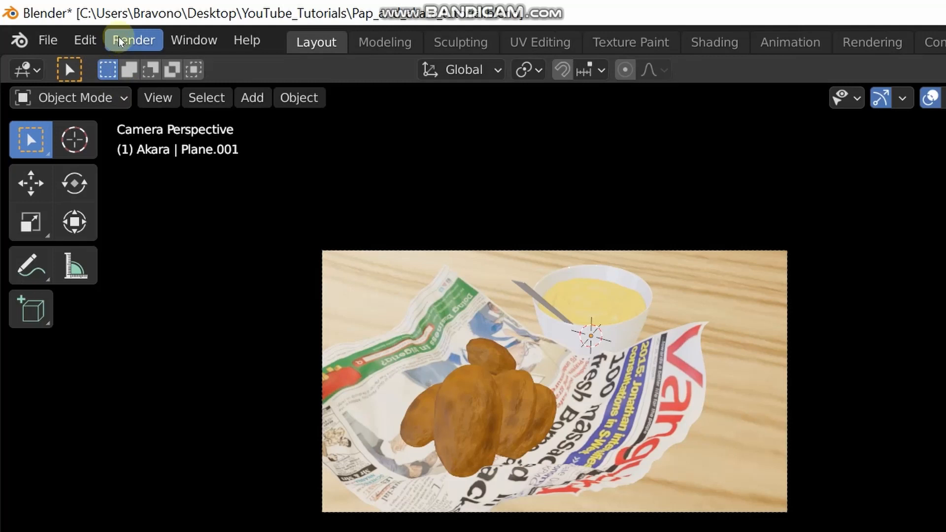
Render the camera view as a still image and inspect the akara, newspaper and bowl in the render result.
left_click(120, 41)
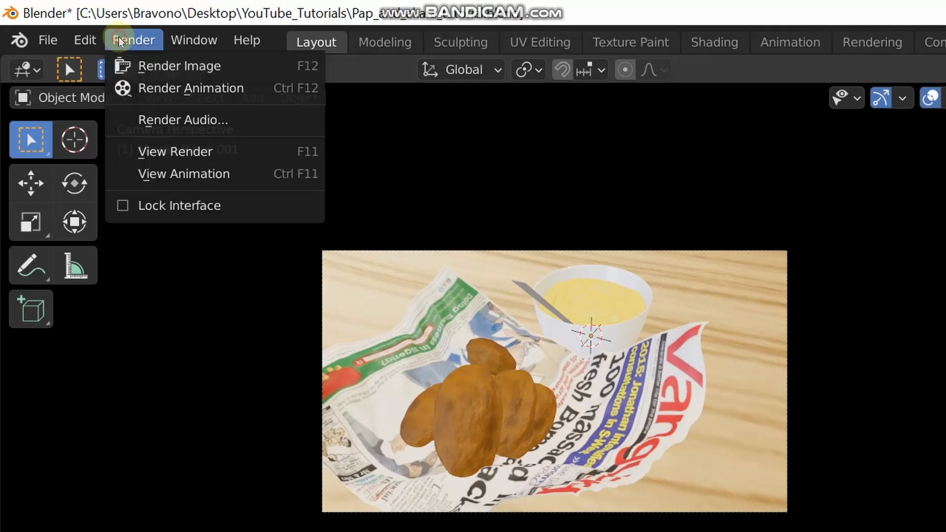
left_click(155, 67)
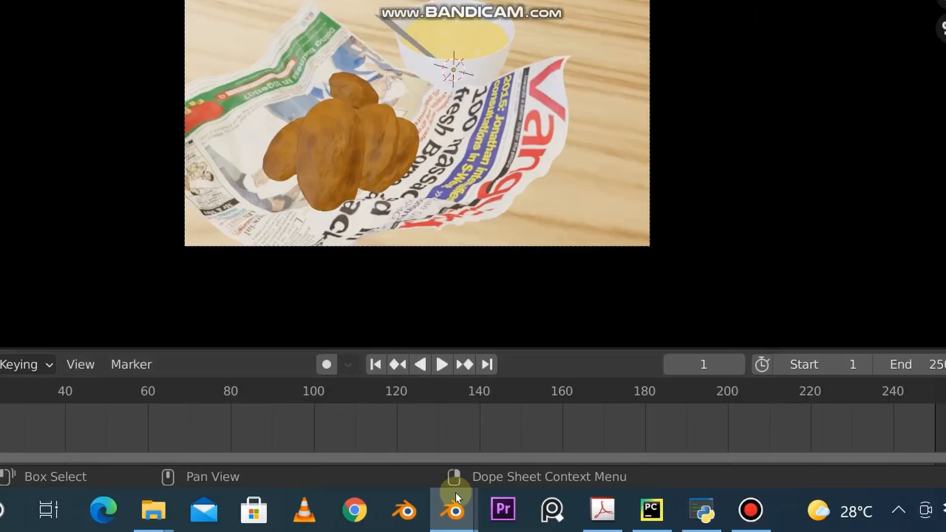
mouse_move(456, 496)
left_click(530, 409)
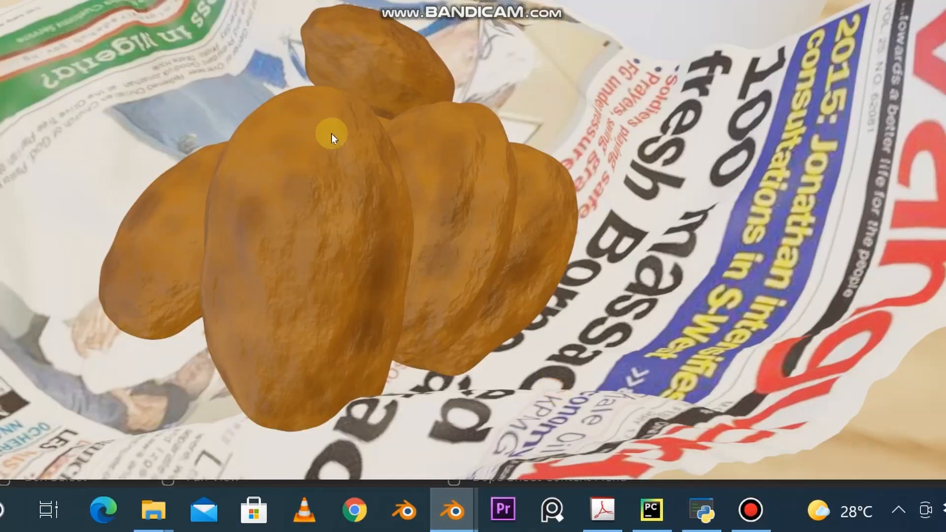
scroll(629, 247, "up", 1)
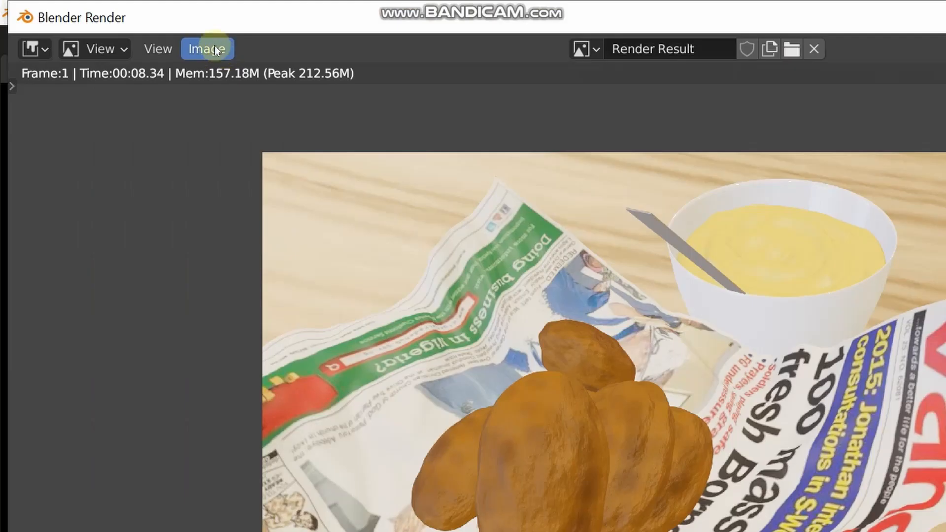
View the Save As options for the rendered image, cancel saving and close the render window.
left_click(214, 47)
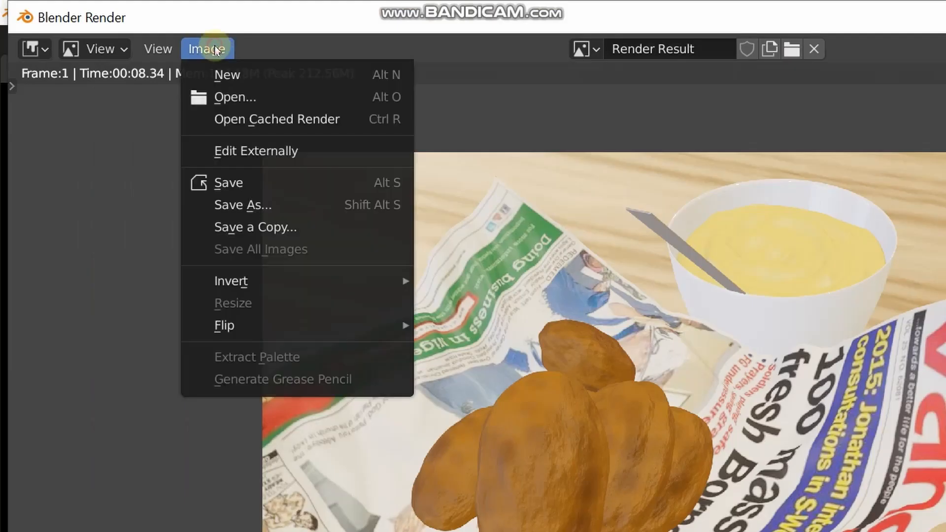
left_click(262, 207)
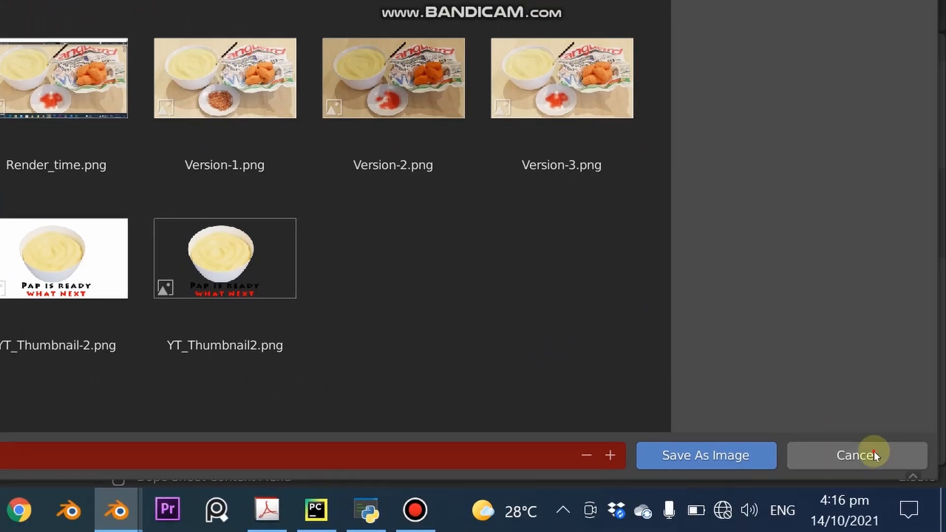
left_click(872, 452)
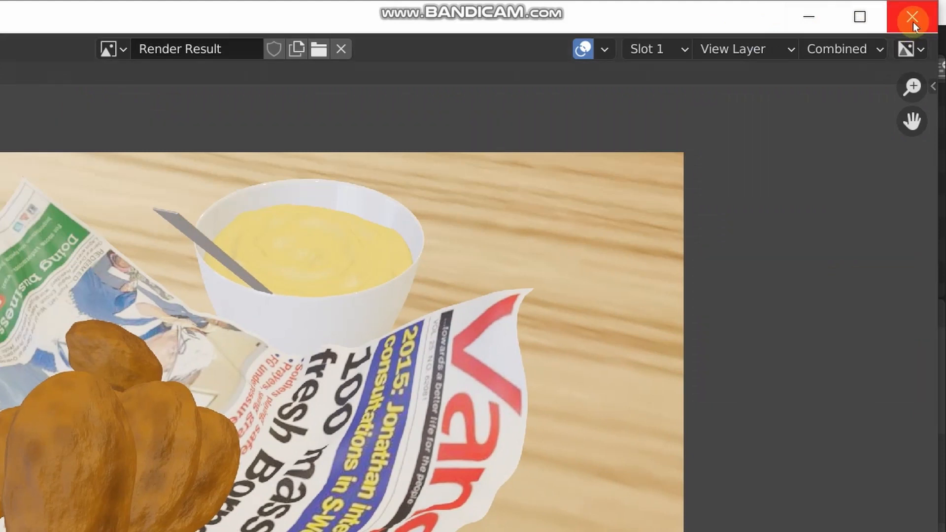
left_click(912, 22)
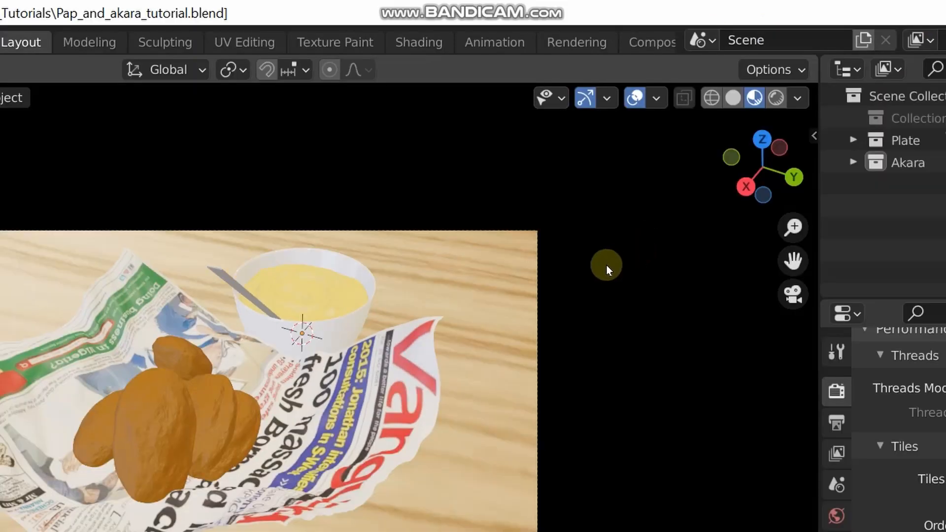